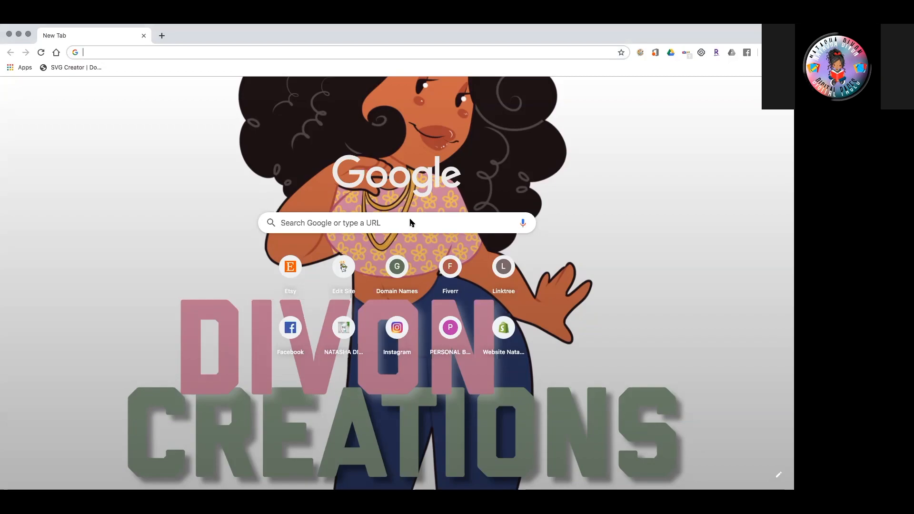
- Search the web for "cricut", open the official Cricut site and look over its home page
key(Return)
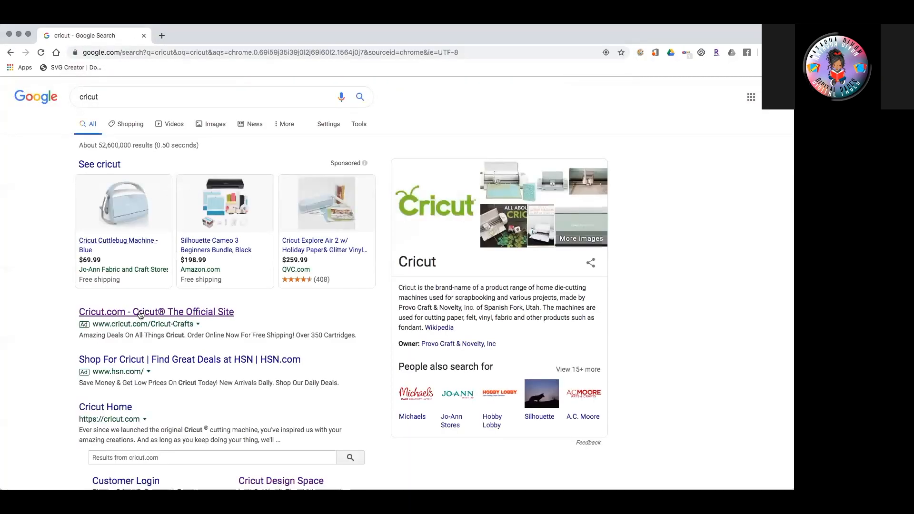
click(140, 313)
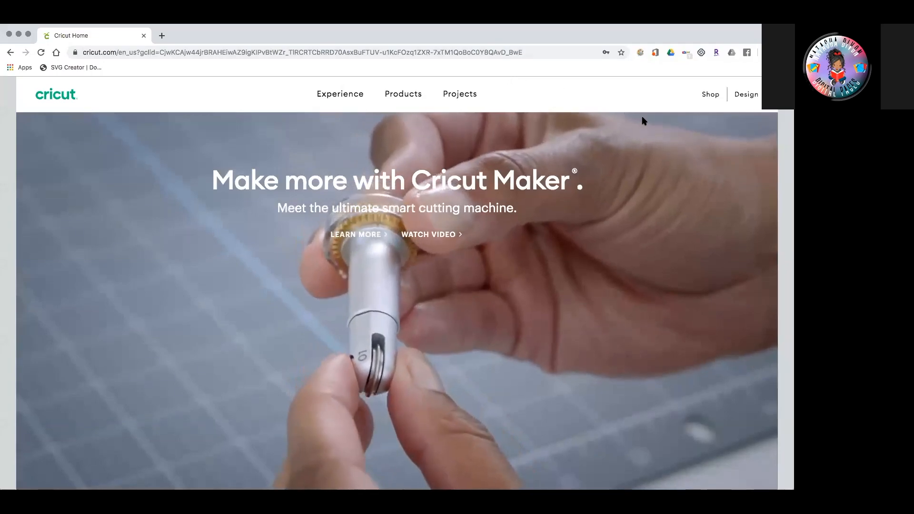
scroll(280, 220, down, 1)
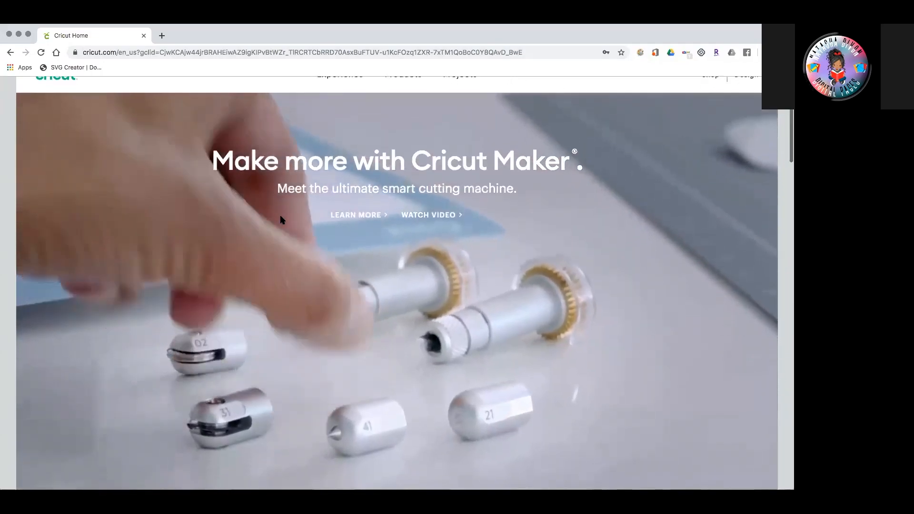
scroll(281, 220, down, 4)
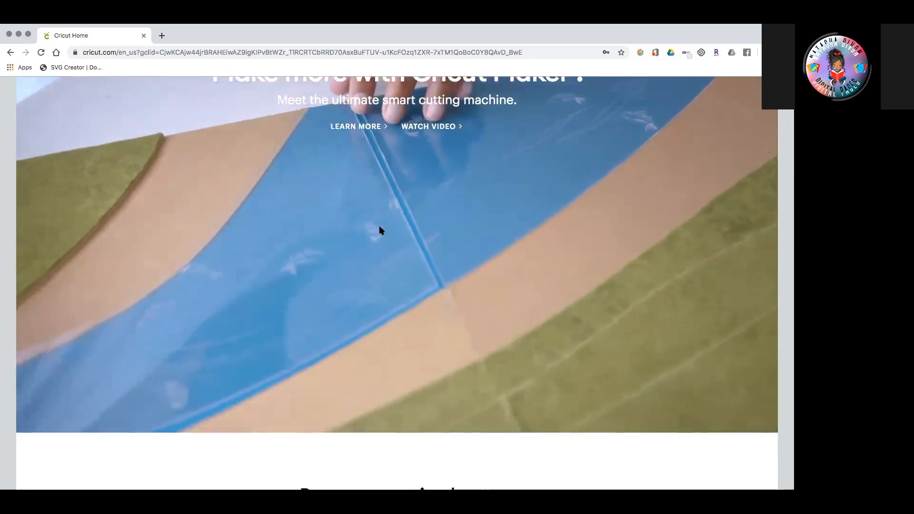
scroll(477, 214, up, 3)
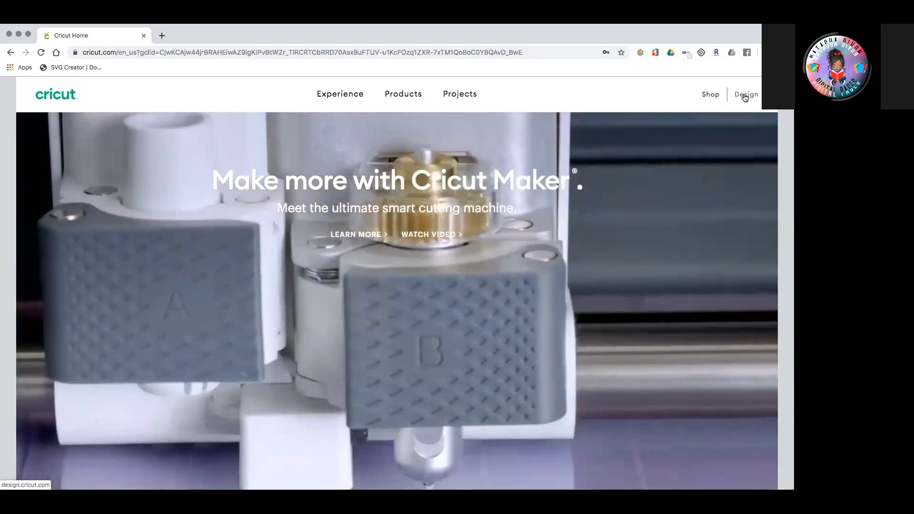
- Open Cricut Design Space from the site's Design link and sign out of the current account
click(745, 95)
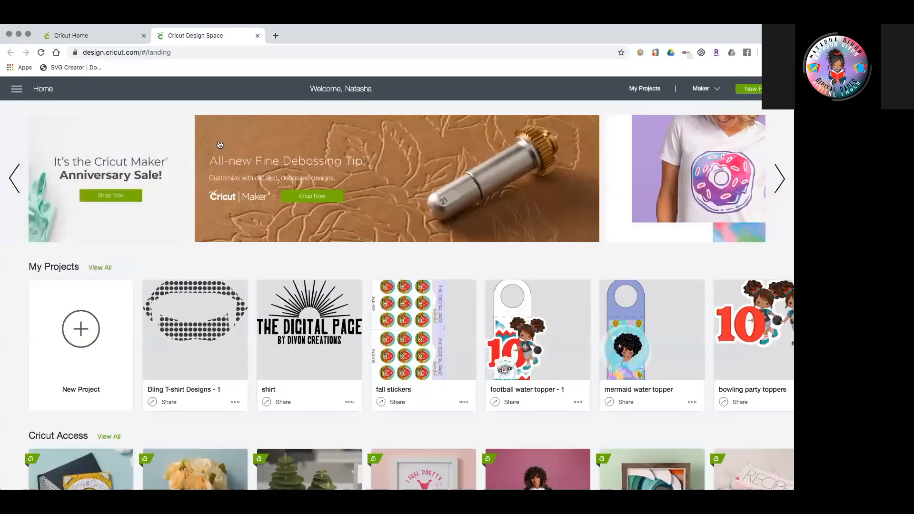
click(16, 90)
click(31, 336)
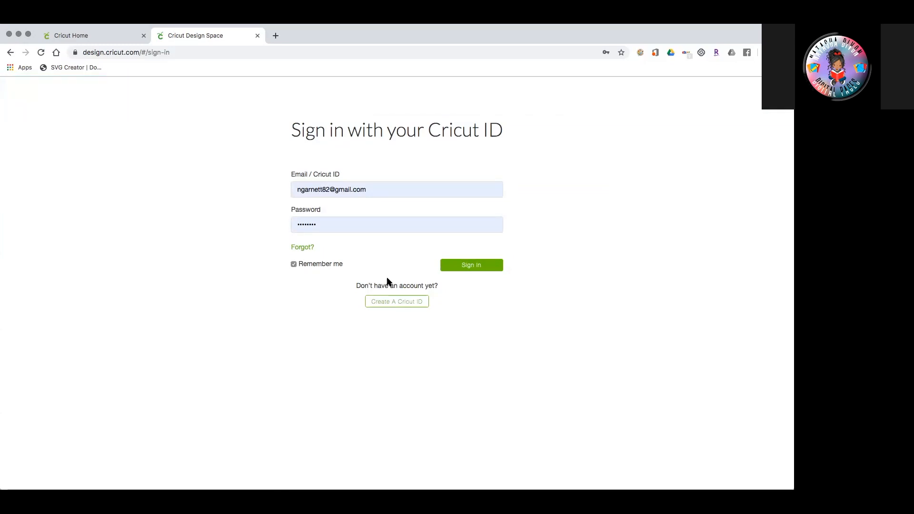
- View the registration form for creating a Cricut ID and leave it without registering
click(392, 302)
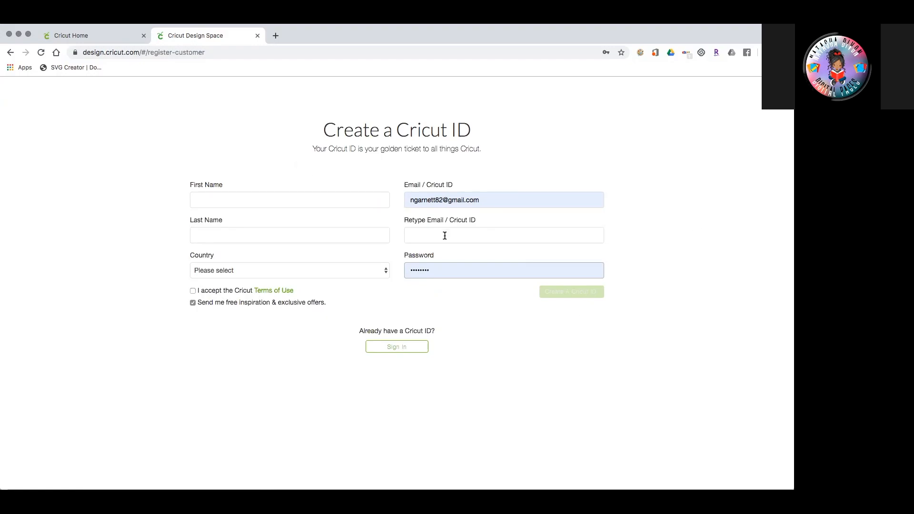
click(95, 35)
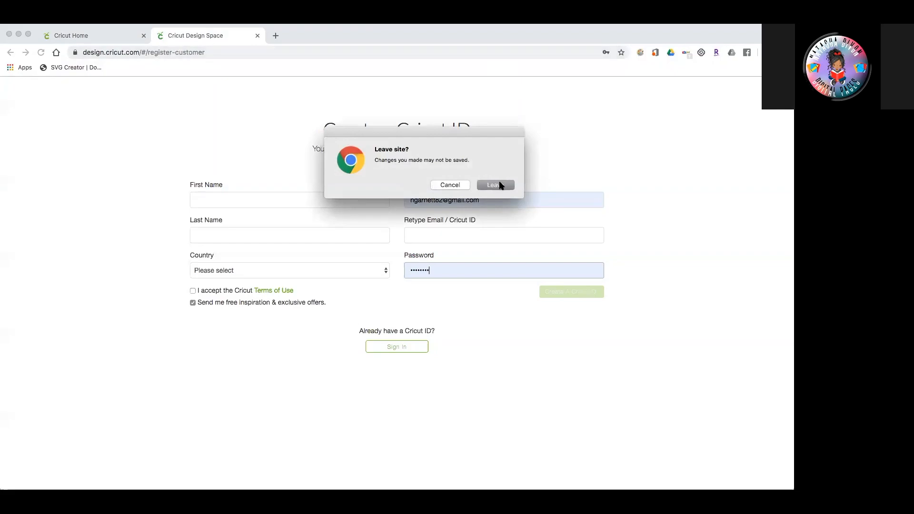
click(494, 185)
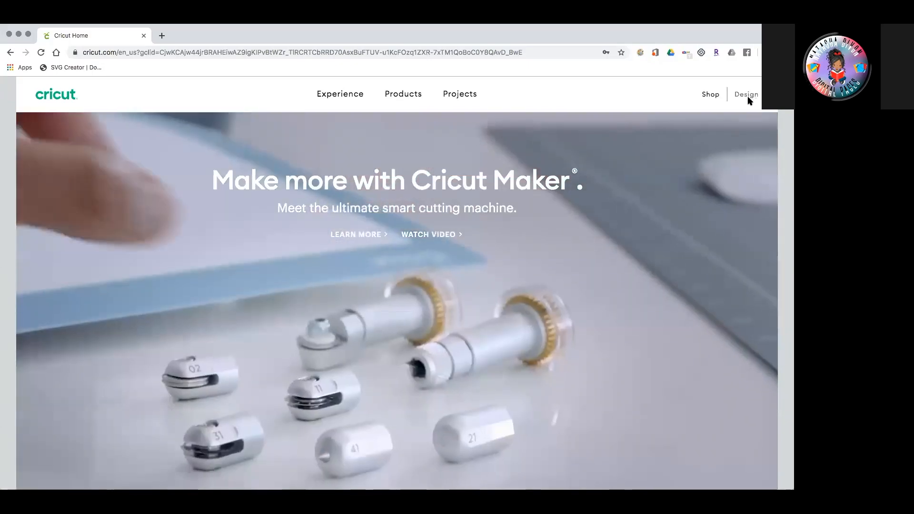
- Reopen Design Space from the Cricut home page and sign in with the saved account credentials
click(747, 95)
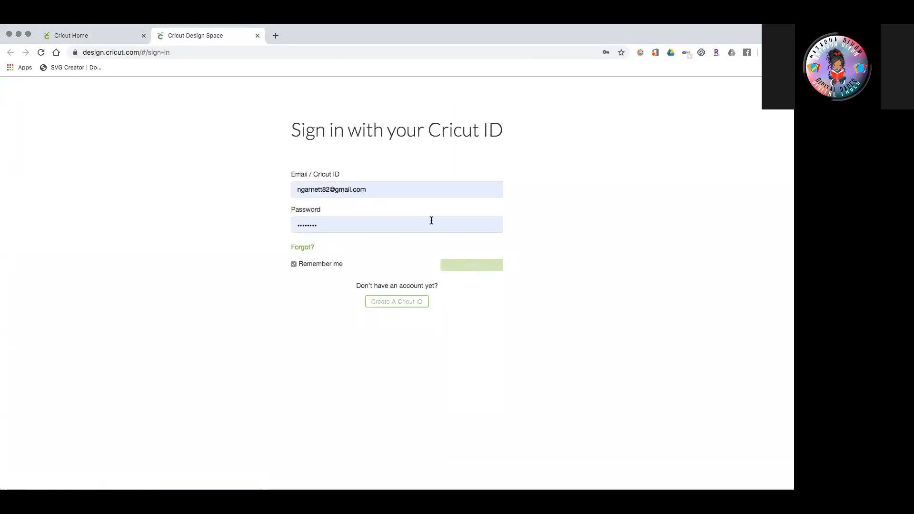
click(479, 265)
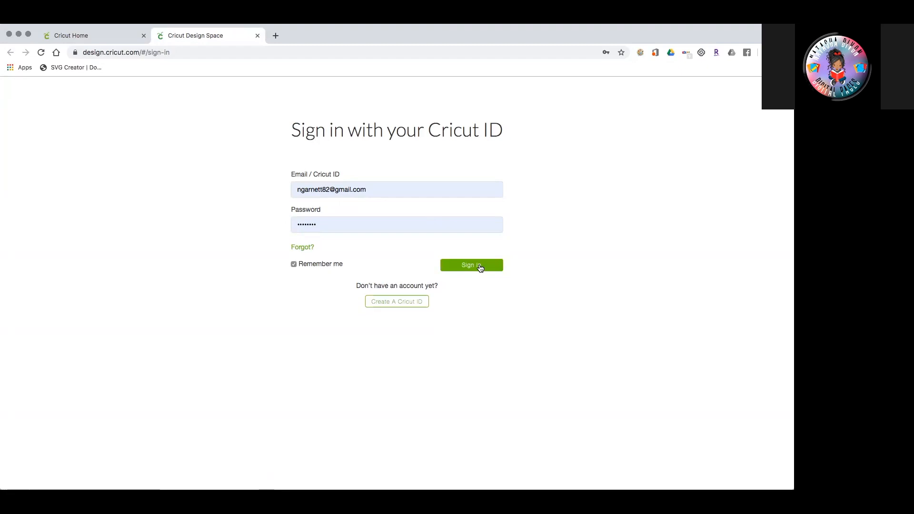
click(480, 268)
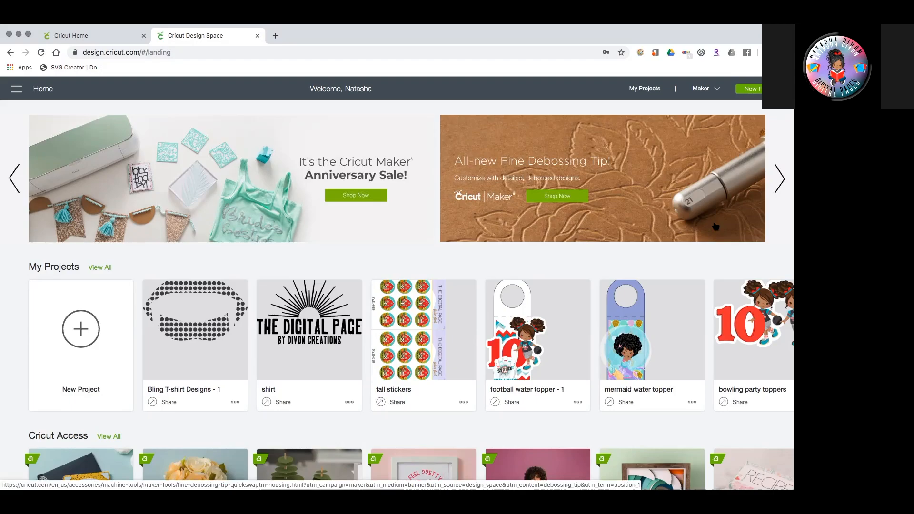
- Look through the featured banners and the My Projects, Cricut Access and My Ready-to-Make Projects rows on the home page
click(776, 194)
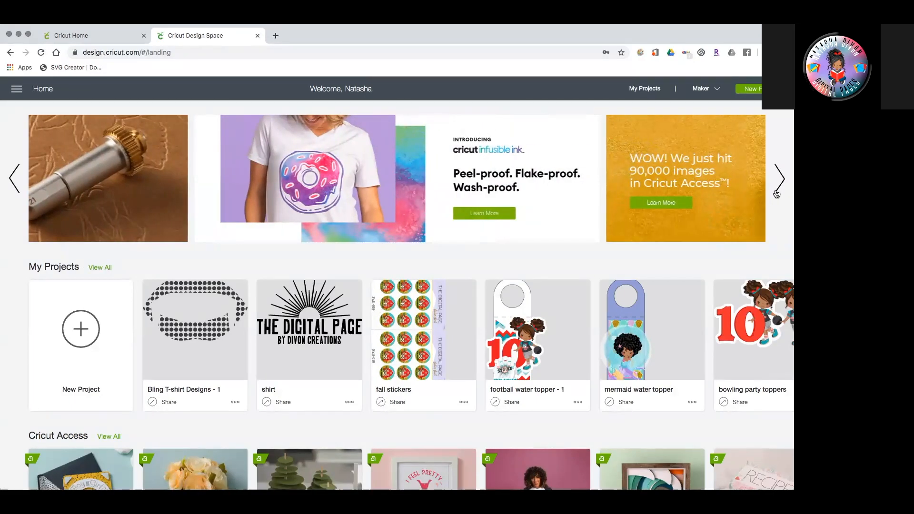
click(776, 195)
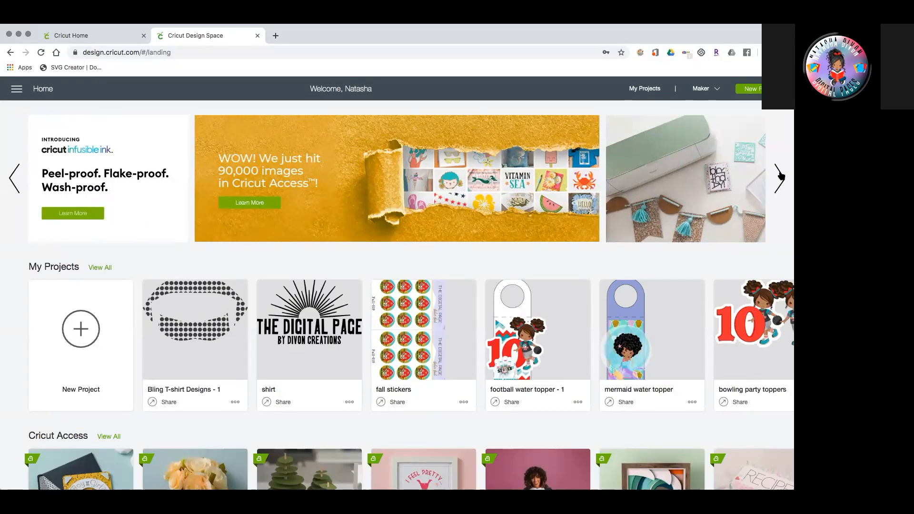
scroll(216, 232, down, 3)
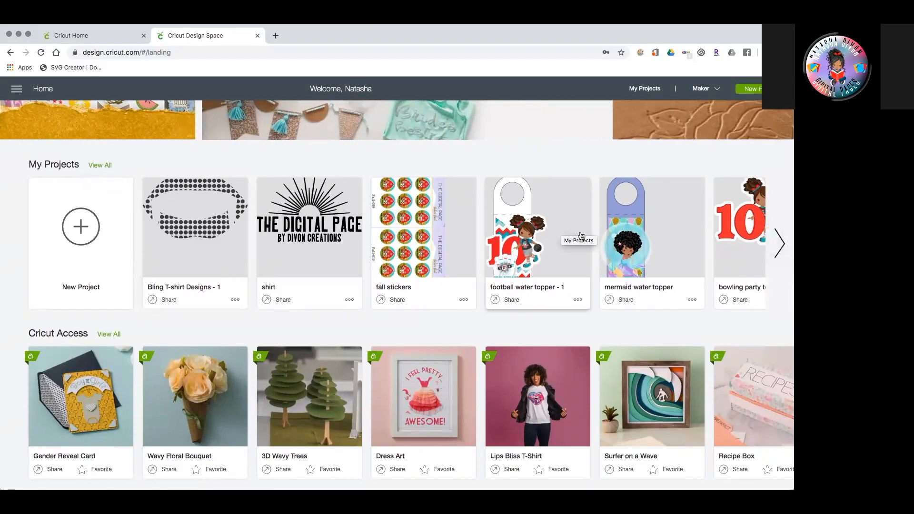
scroll(602, 247, down, 4)
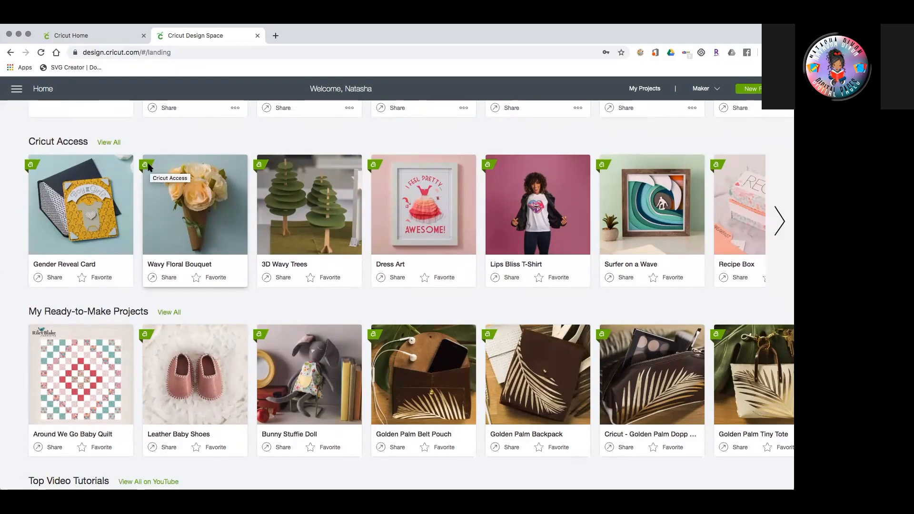
scroll(148, 167, down, 2)
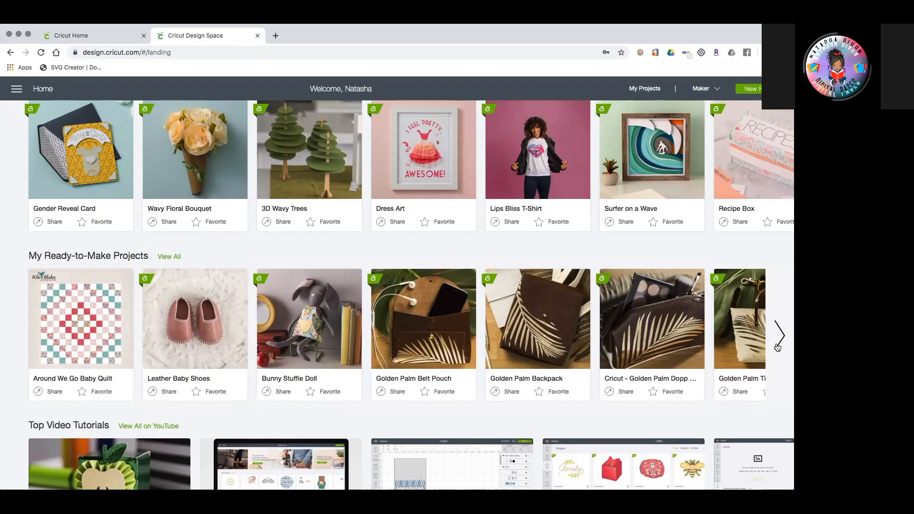
scroll(777, 347, up, 1)
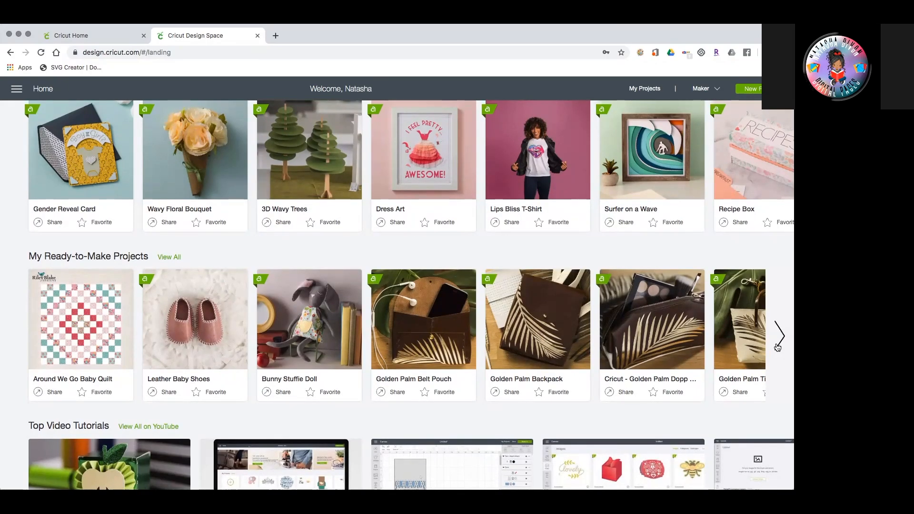
click(779, 336)
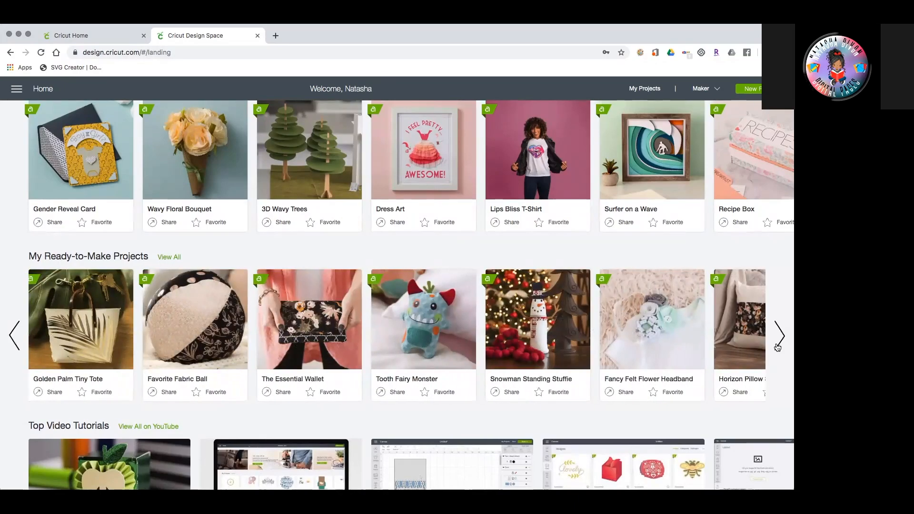
click(777, 348)
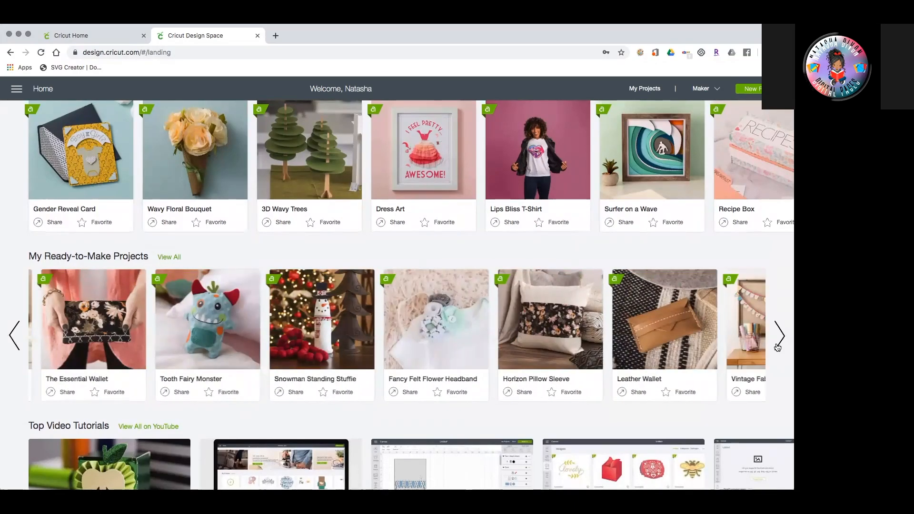
click(777, 347)
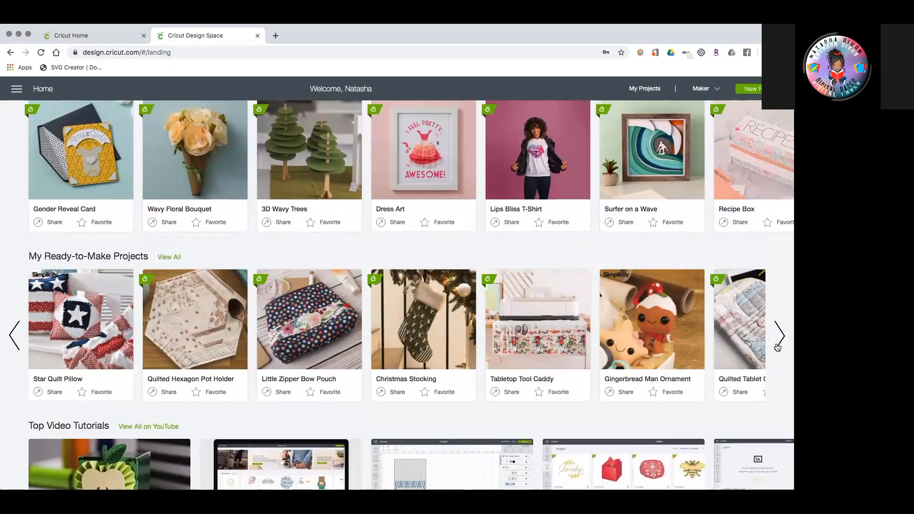
- Look through the Top Video Tutorials and the Be Inspired by Infusible Ink projects
scroll(652, 328, down, 3)
scroll(652, 328, down, 2)
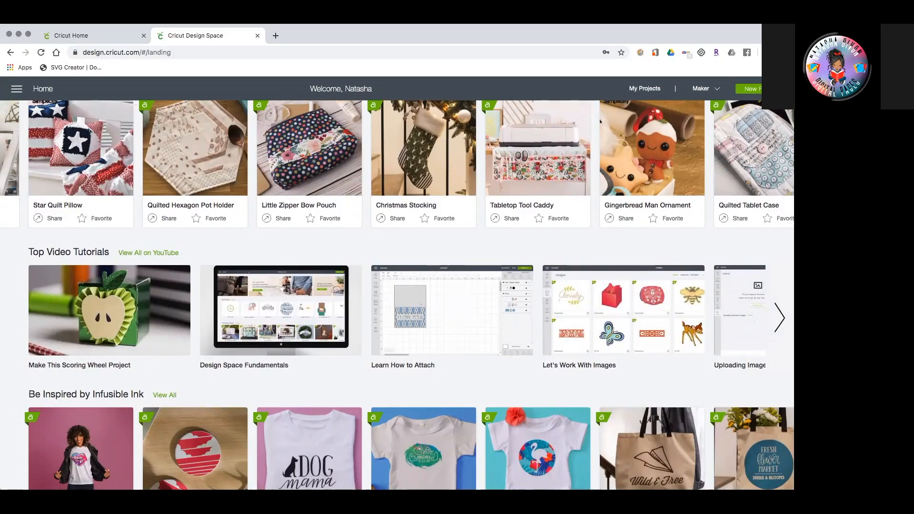
click(781, 320)
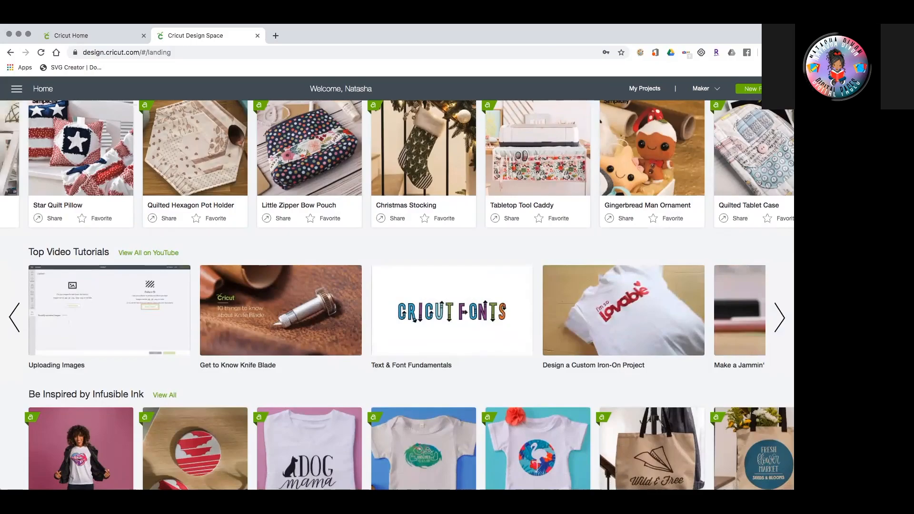
click(781, 318)
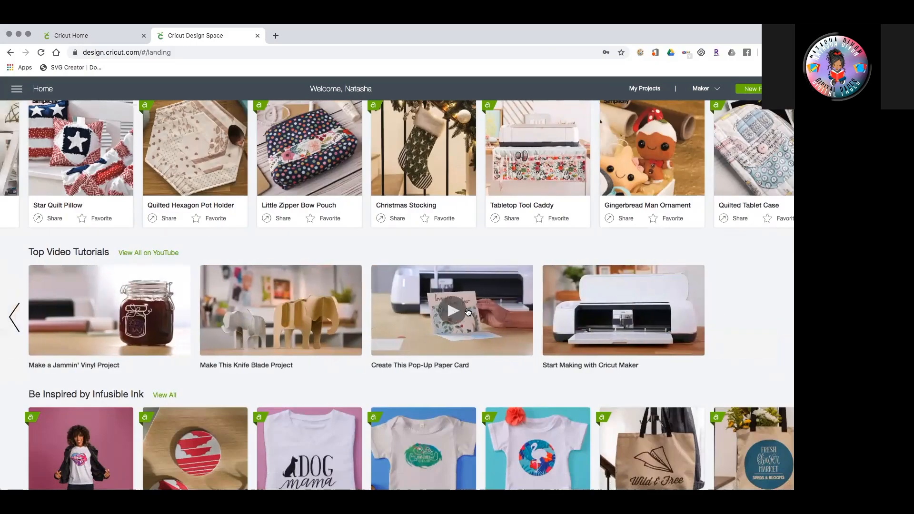
scroll(529, 289, down, 5)
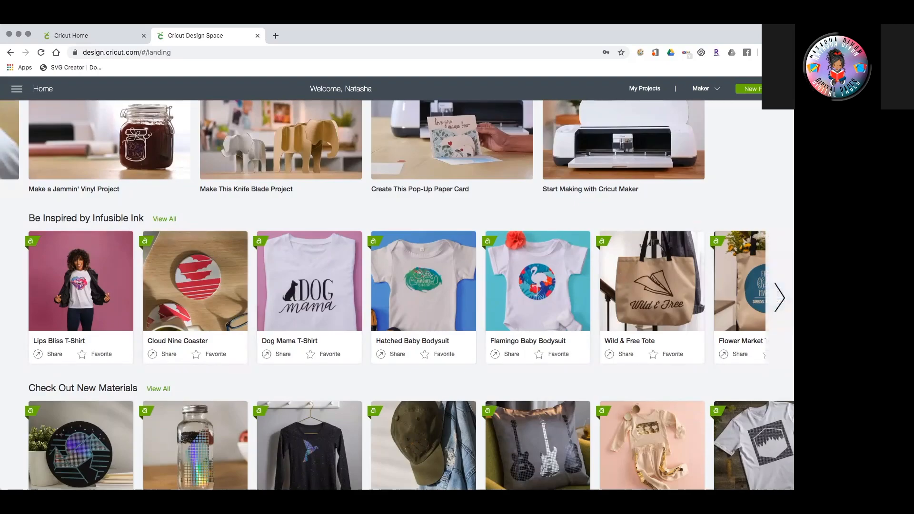
click(780, 300)
scroll(533, 295, down, 3)
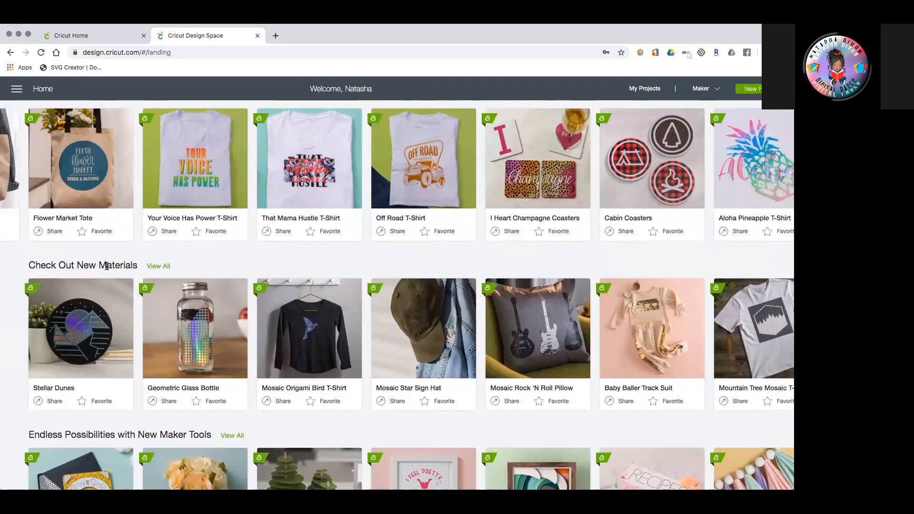
- Examine the new materials and Maker tools projects, and the remaining themed and community project rows
scroll(155, 267, down, 3)
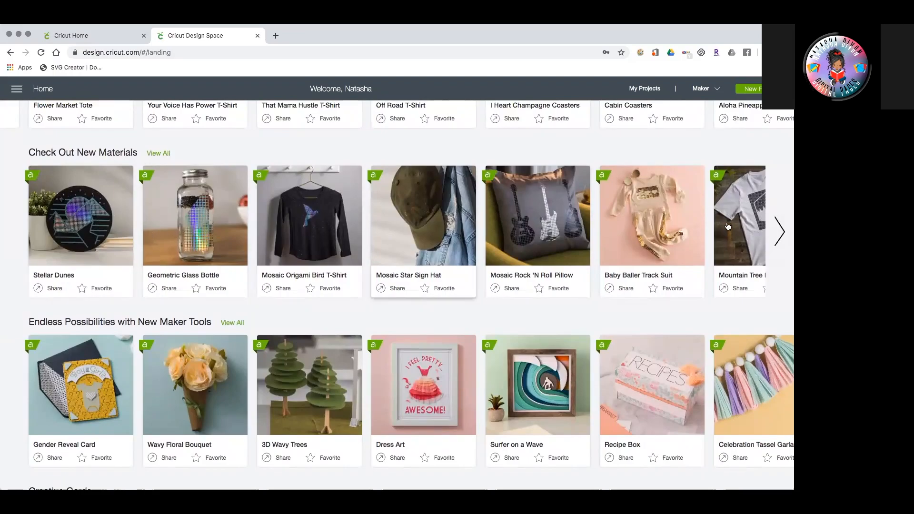
click(778, 232)
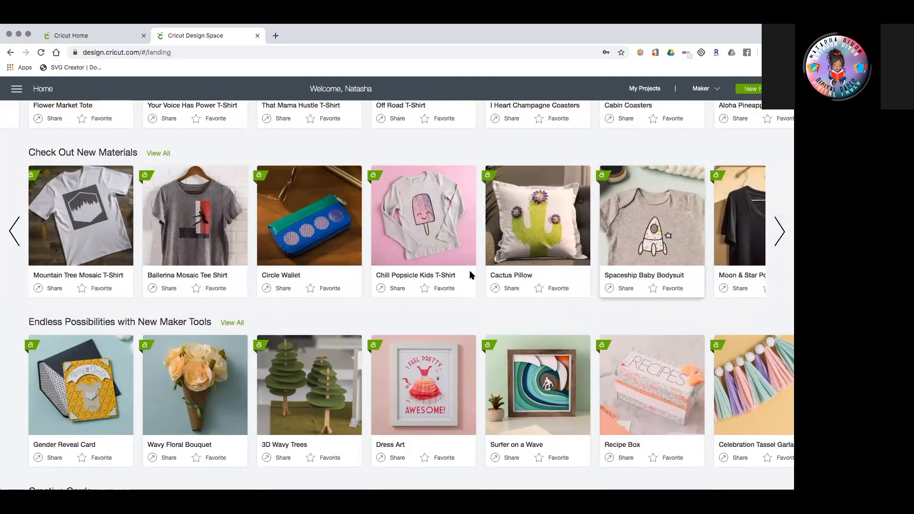
scroll(308, 320, down, 3)
scroll(289, 320, down, 1)
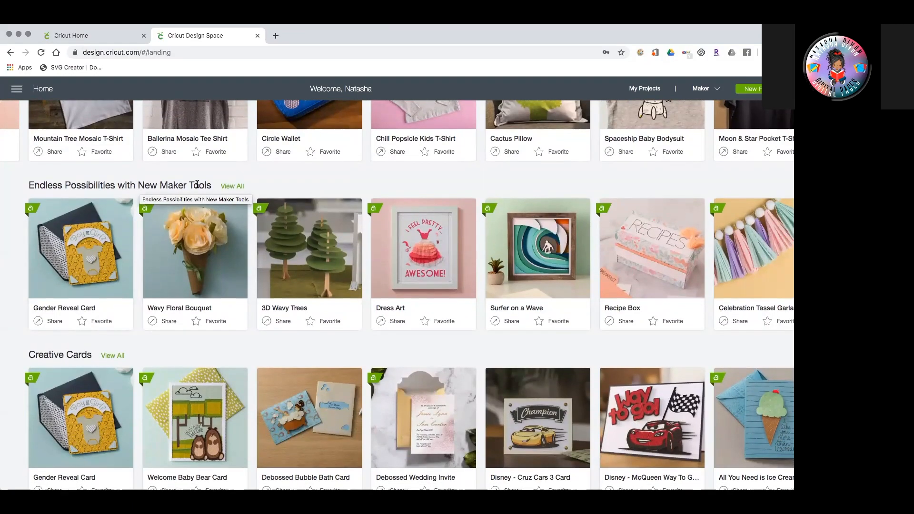
scroll(197, 184, down, 10)
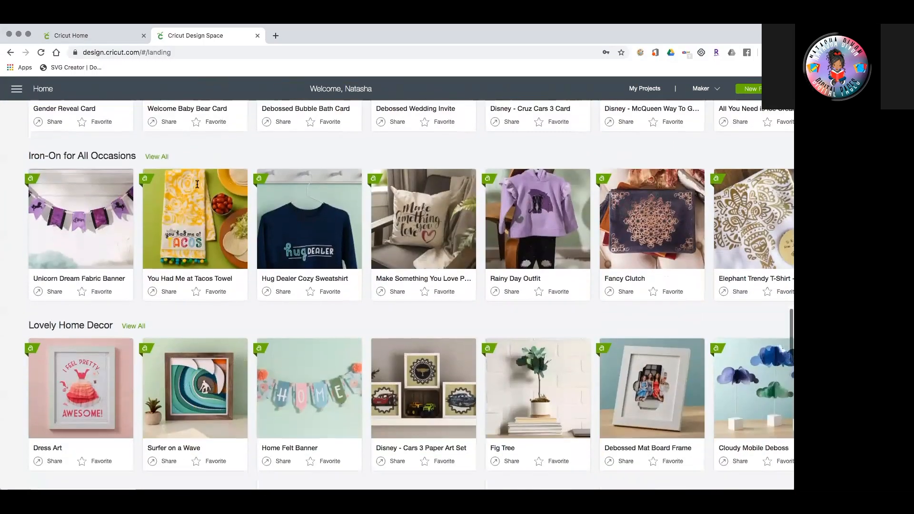
scroll(197, 185, down, 11)
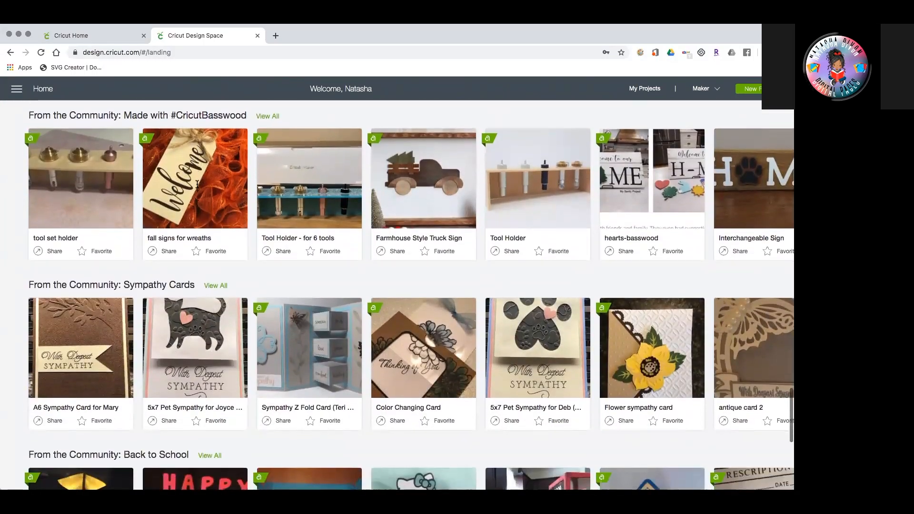
scroll(197, 184, down, 4)
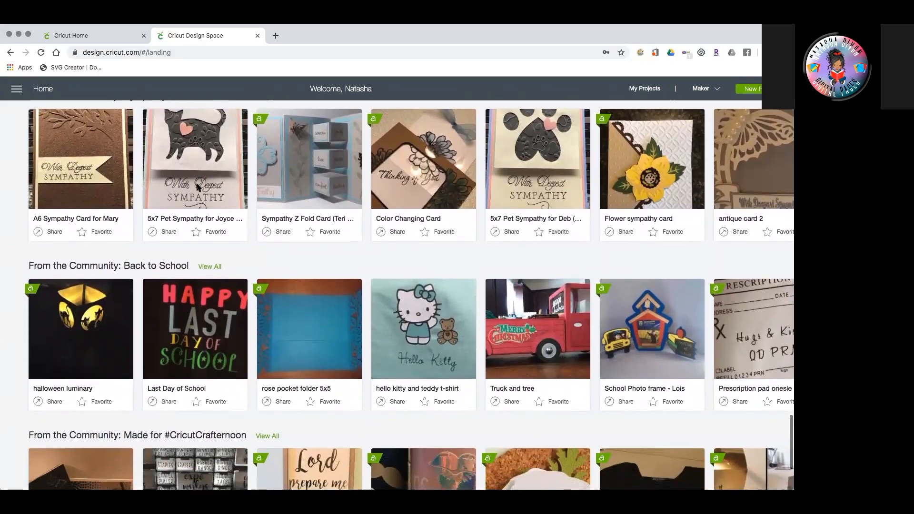
scroll(197, 187, down, 2)
- Return to the My Projects row and start a new project on the canvas
scroll(197, 188, up, 20)
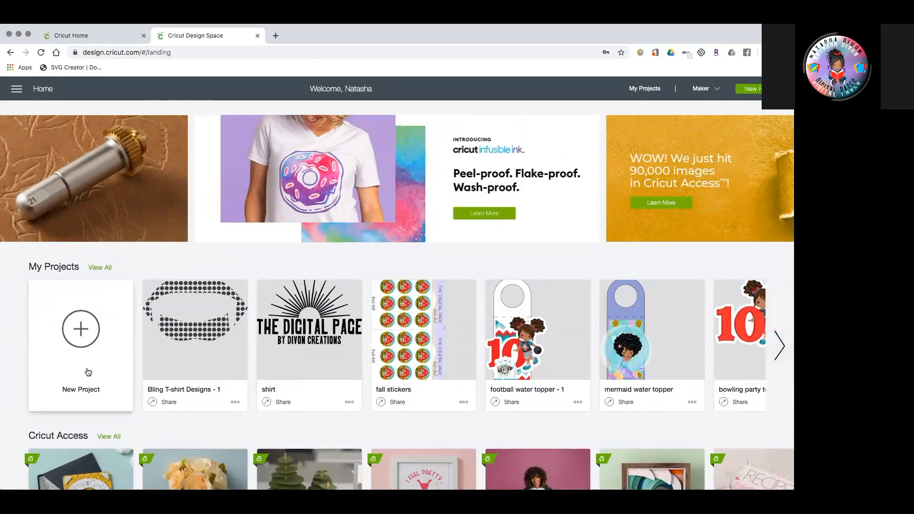
click(86, 336)
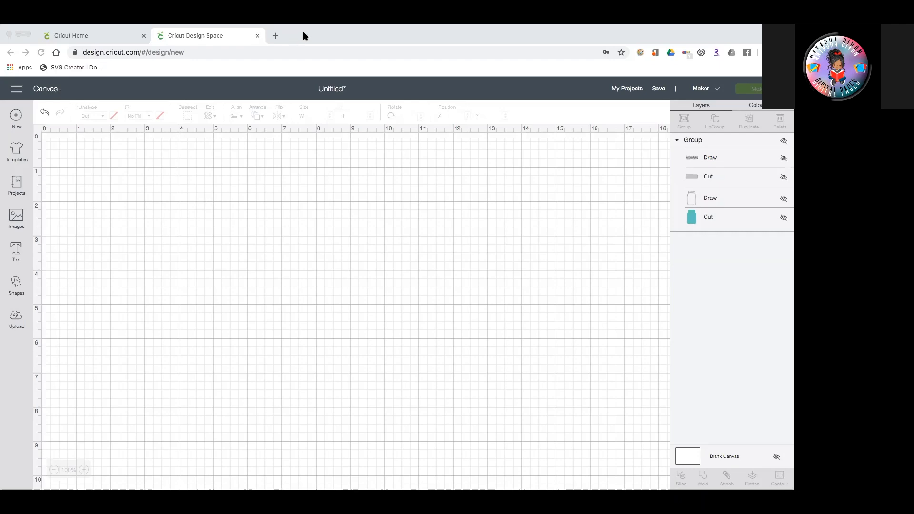
click(20, 87)
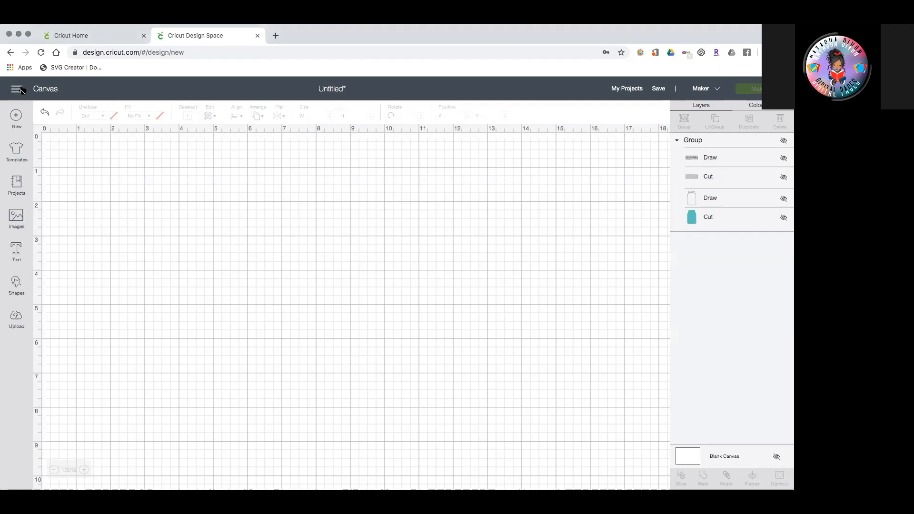
click(17, 89)
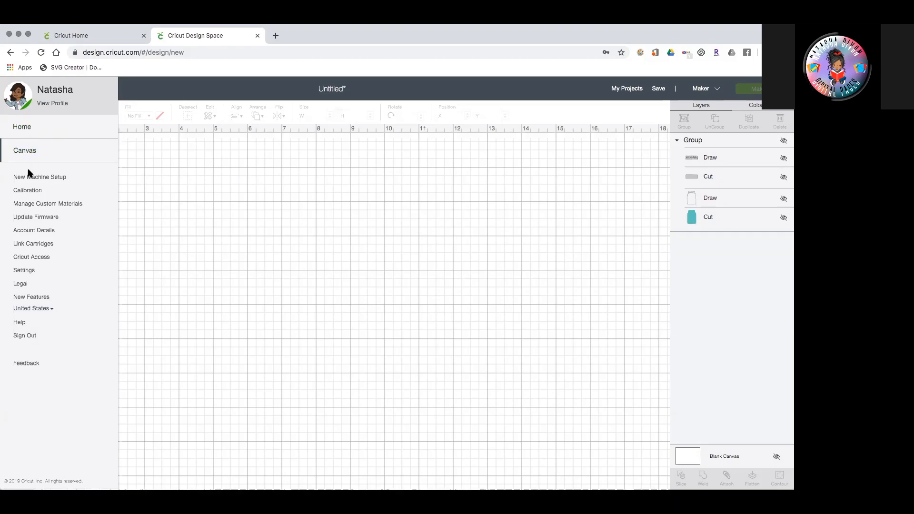
click(60, 179)
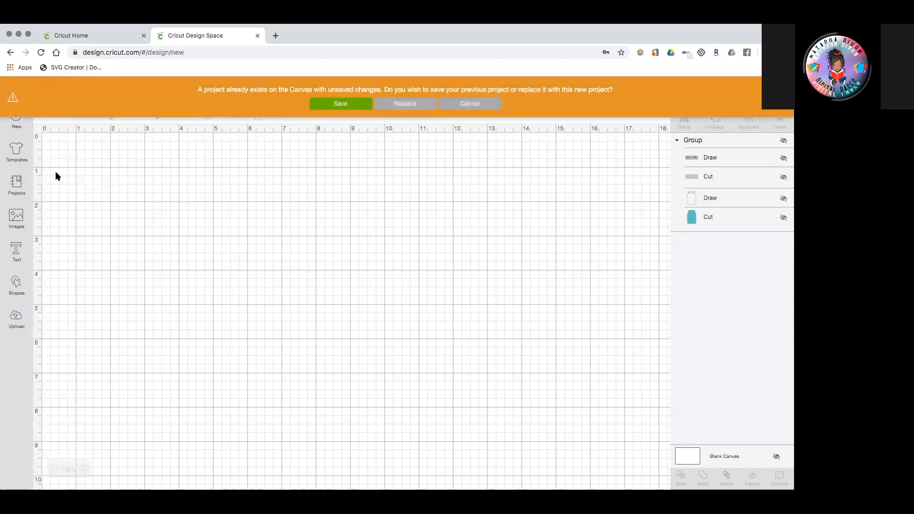
click(452, 105)
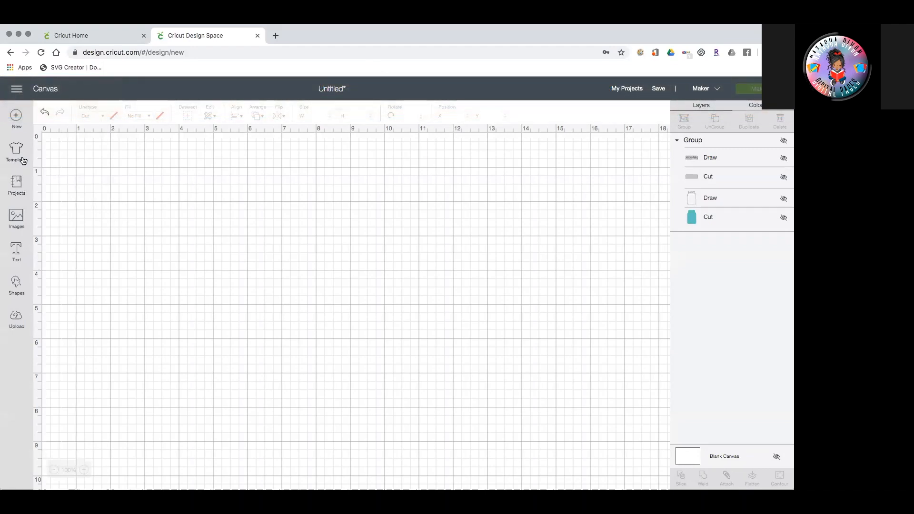
- Try to save the existing canvas project before starting a new one, turning off its Public option
click(17, 116)
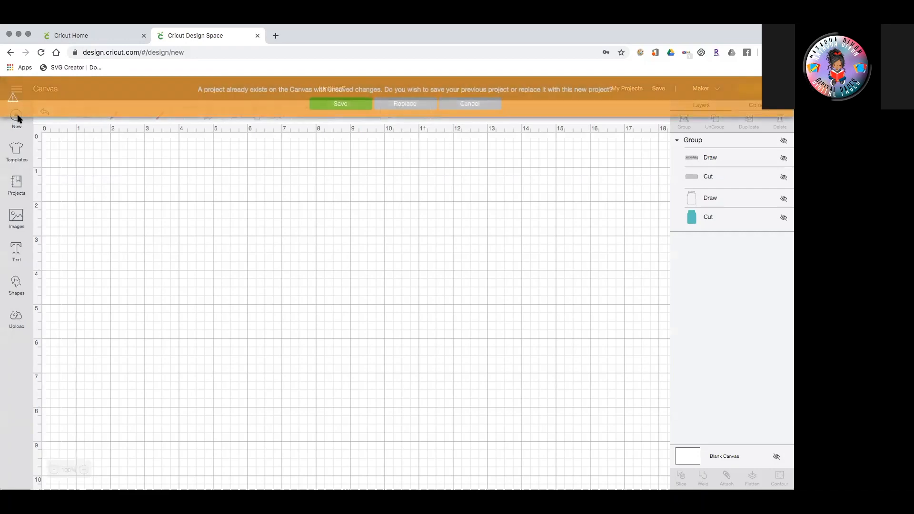
click(356, 104)
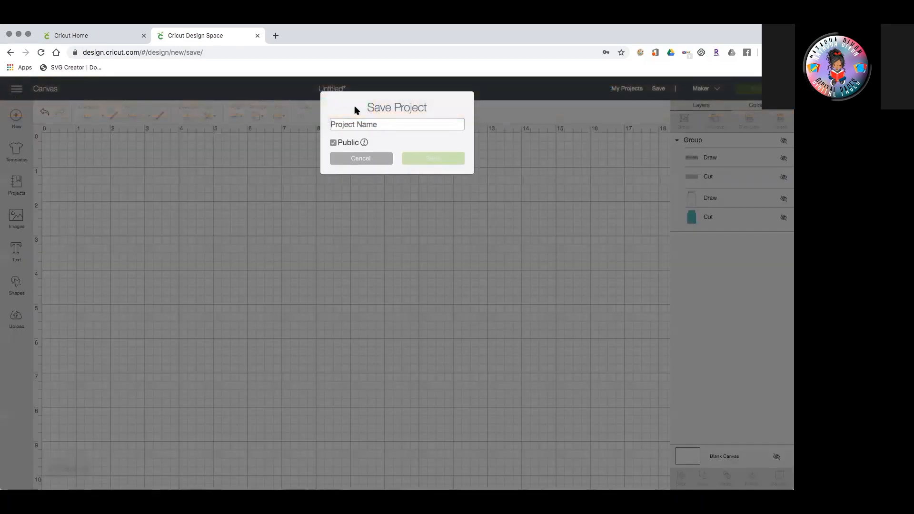
click(334, 143)
click(347, 124)
text(j)
scroll(372, 137, left, 3)
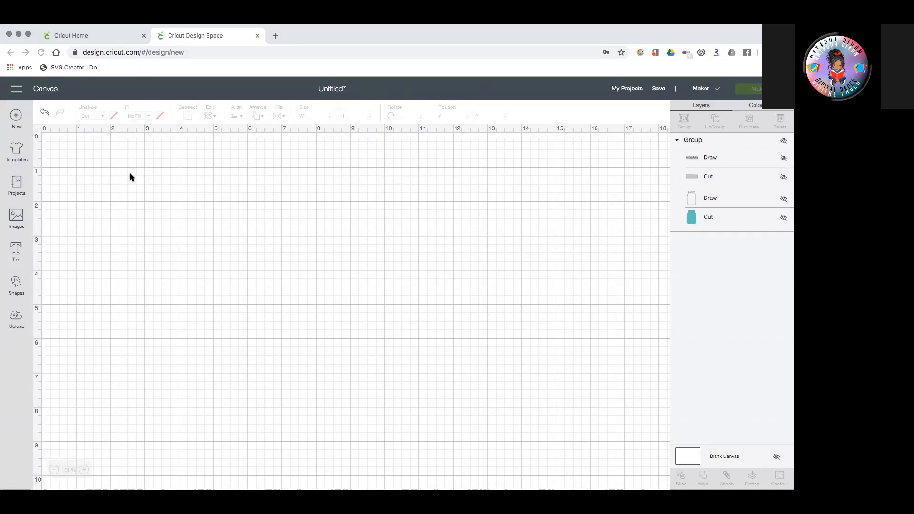
- Go to the new machine setup, saving the existing project under the name jars on the way
click(17, 90)
click(23, 177)
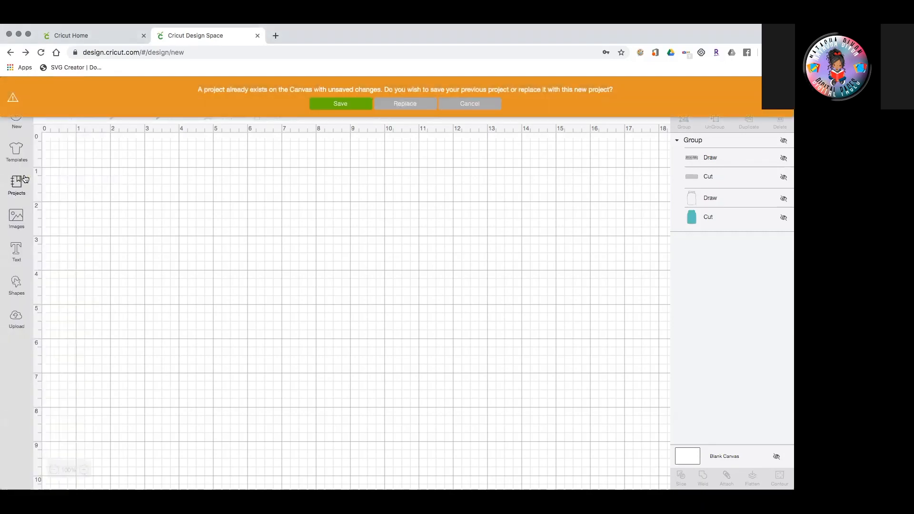
click(364, 103)
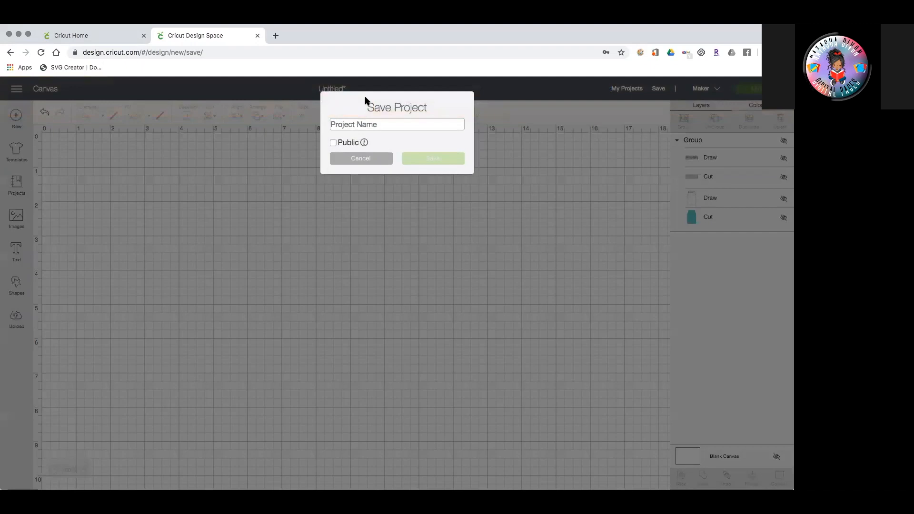
text(jars)
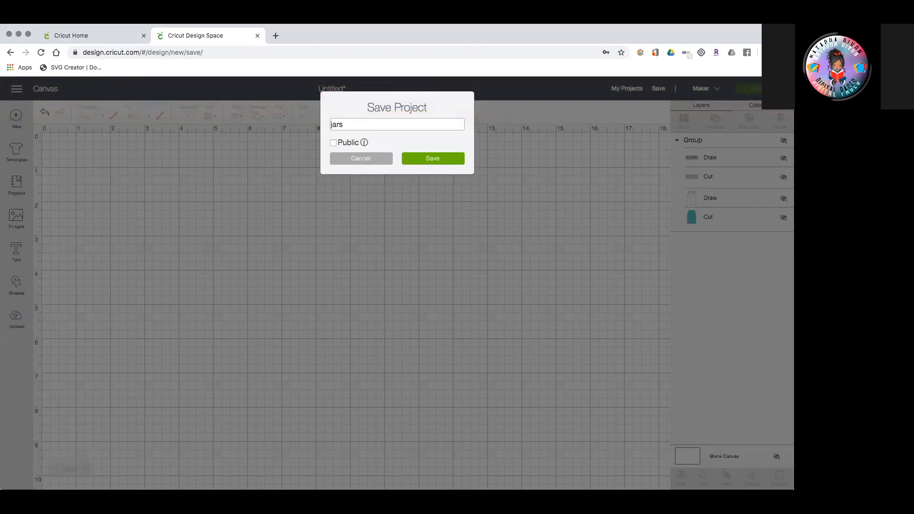
key(Return)
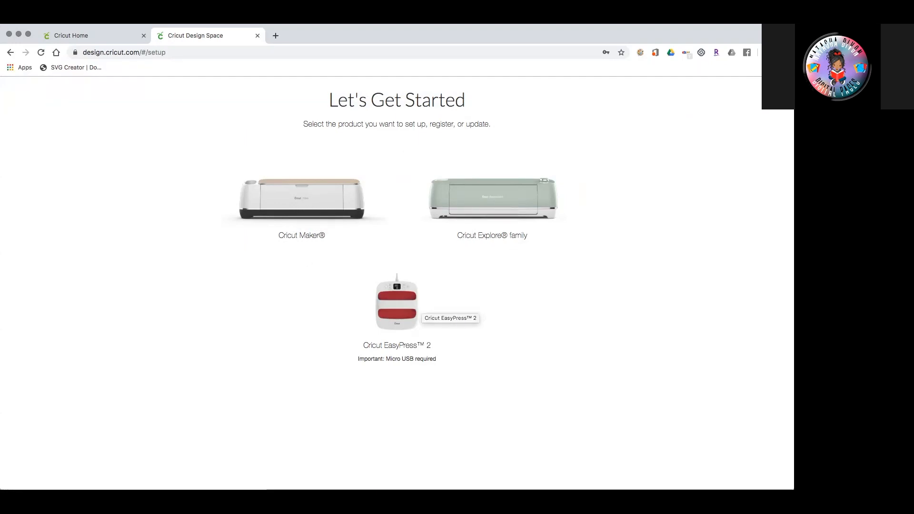
- Return to the home page and open the saved jars project on the canvas for customizing
click(484, 122)
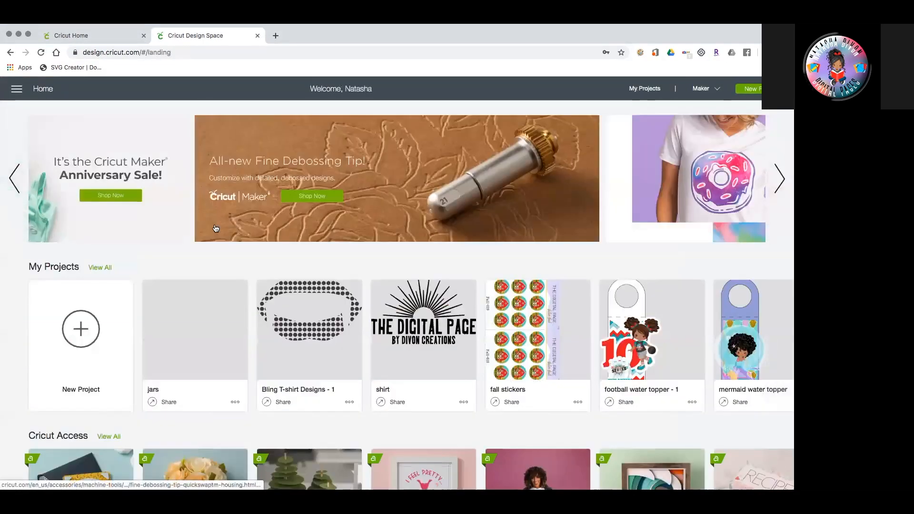
click(177, 342)
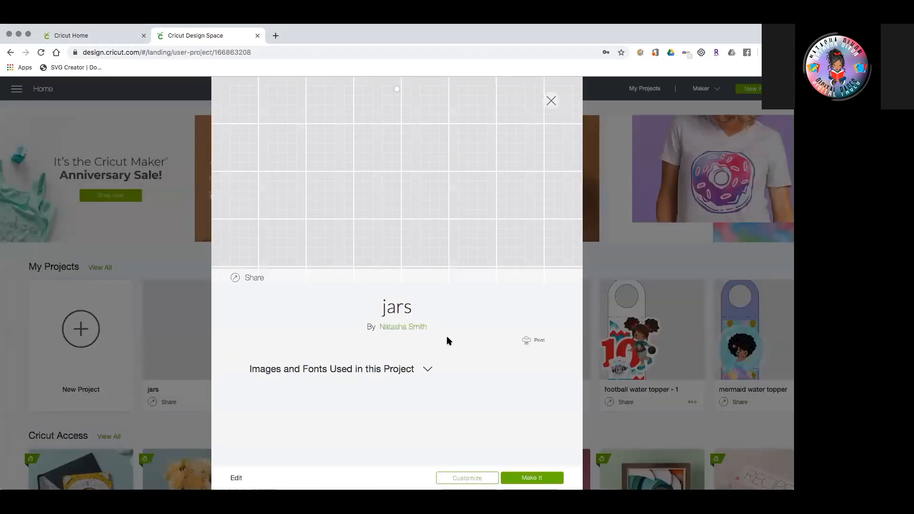
click(481, 478)
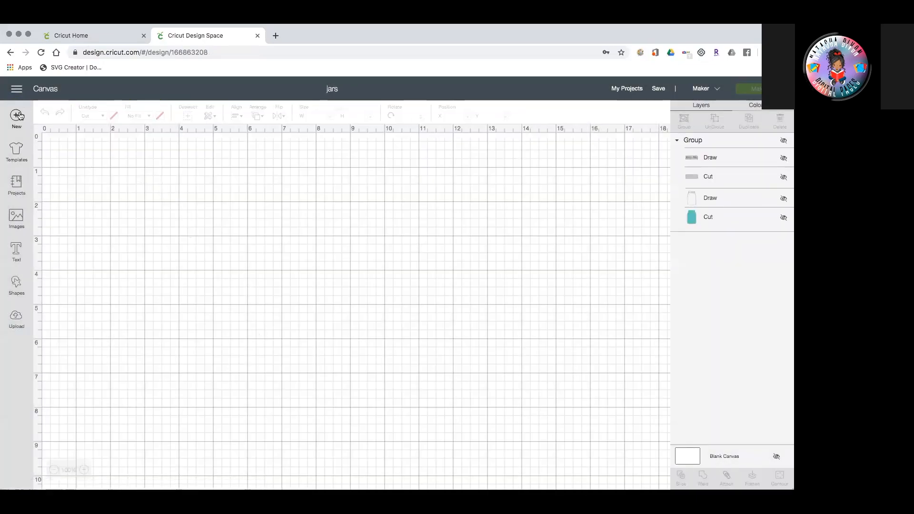
- View the machine calibration options for Rotary Blade, Knife Blade and Print Then Cut, and close them
click(17, 89)
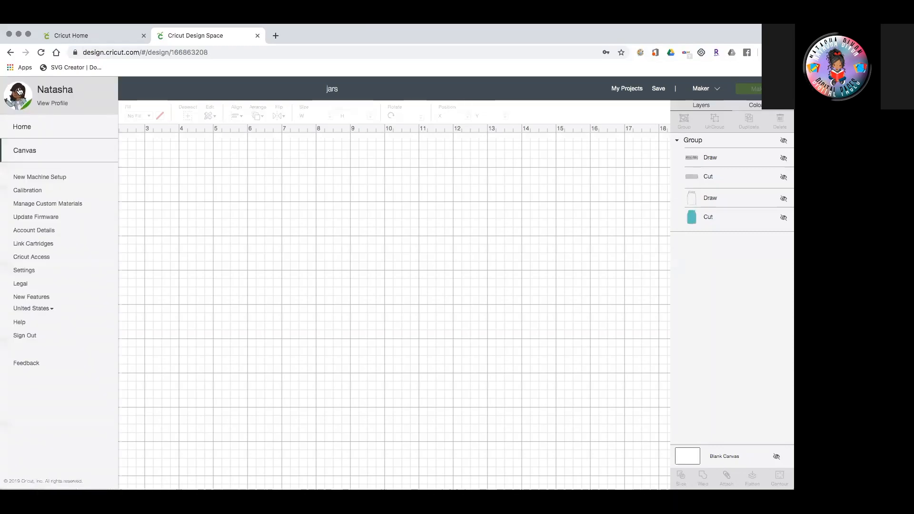
click(27, 193)
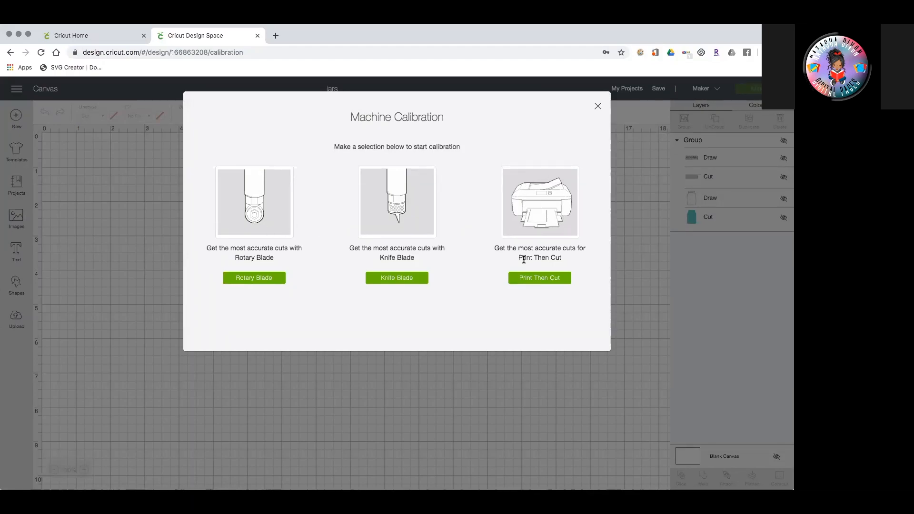
click(598, 106)
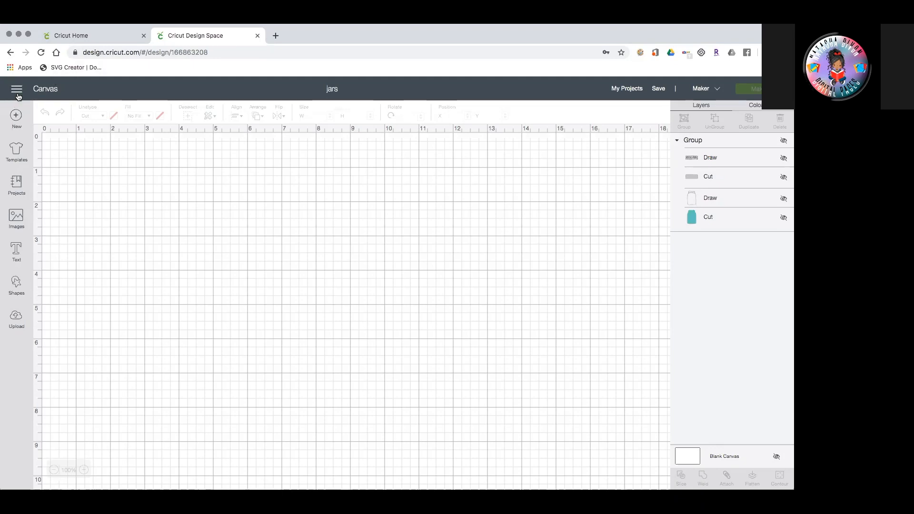
- Set the canvas grid to No Grid in the Design Space settings, trying Metric units before returning to Imperial
click(16, 91)
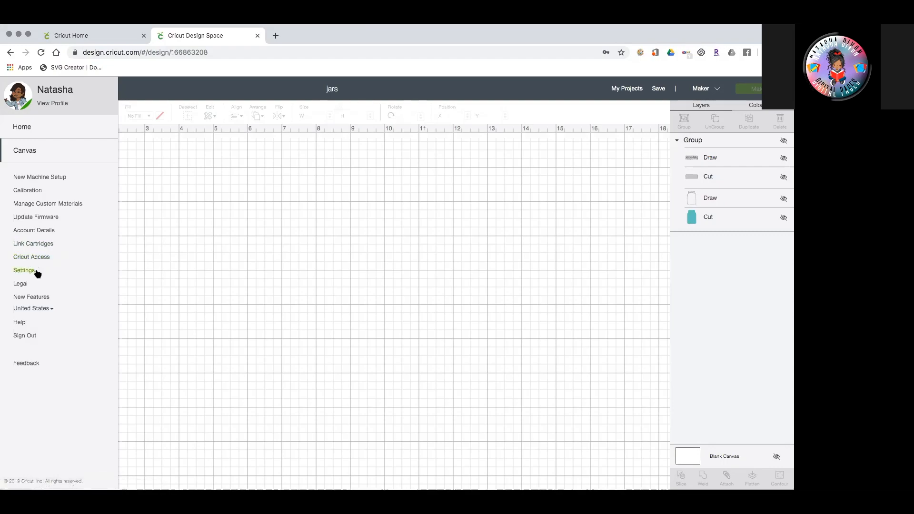
click(23, 270)
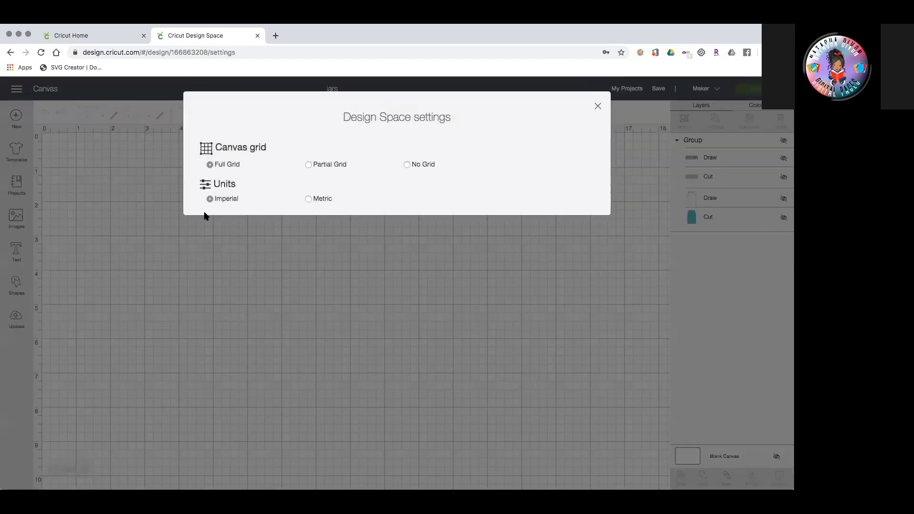
click(406, 165)
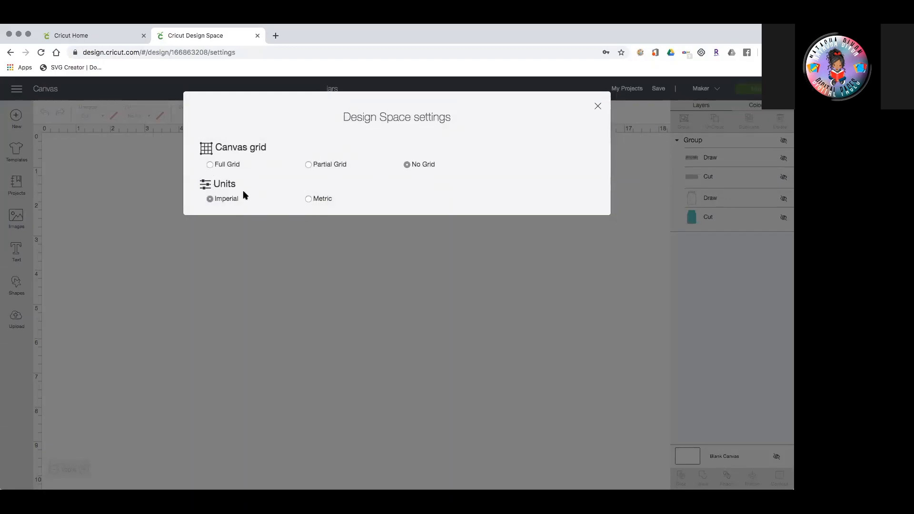
click(308, 199)
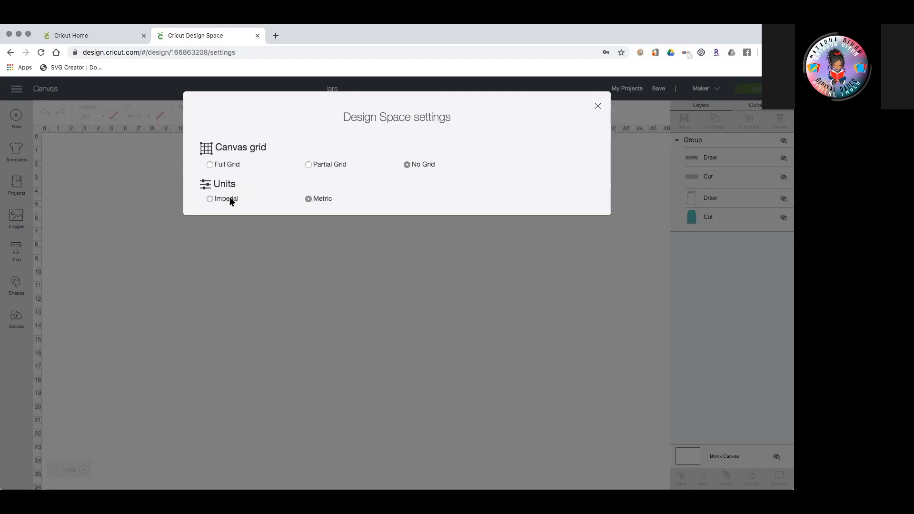
click(220, 199)
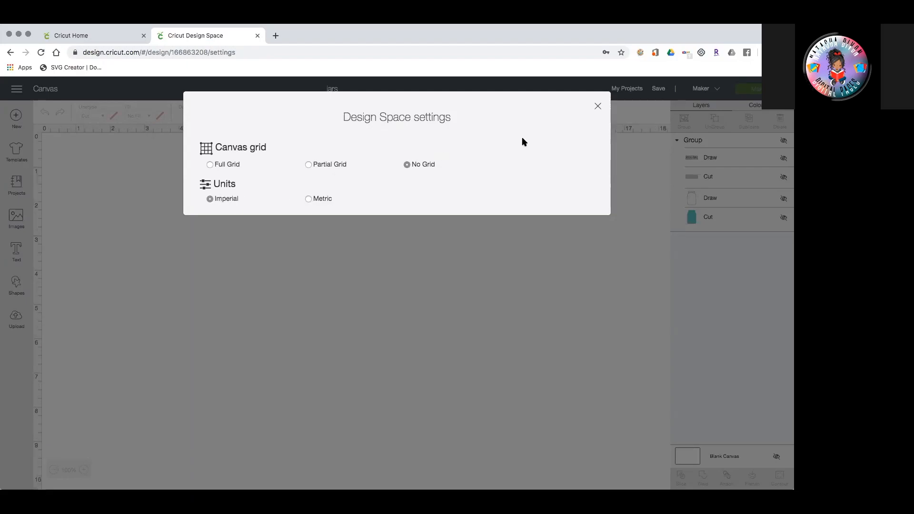
click(597, 106)
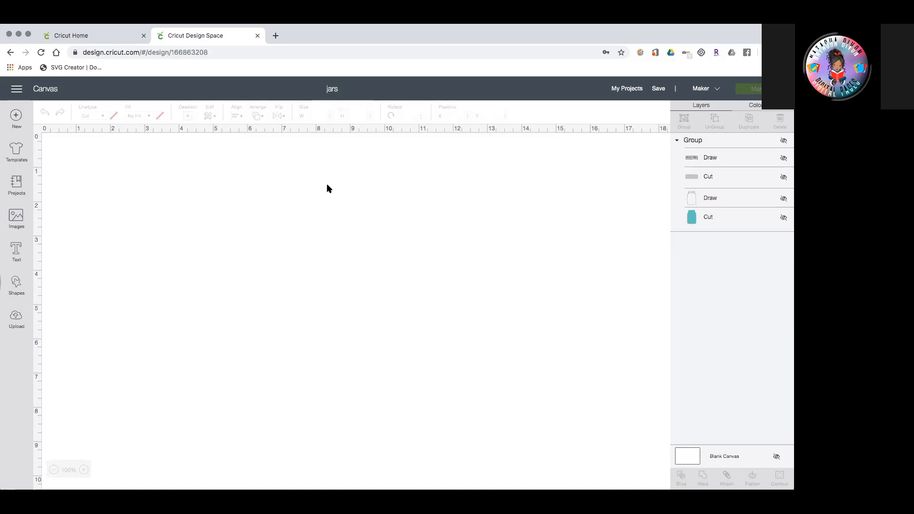
- Open the canvas templates and filter them to the Fashion type
click(11, 163)
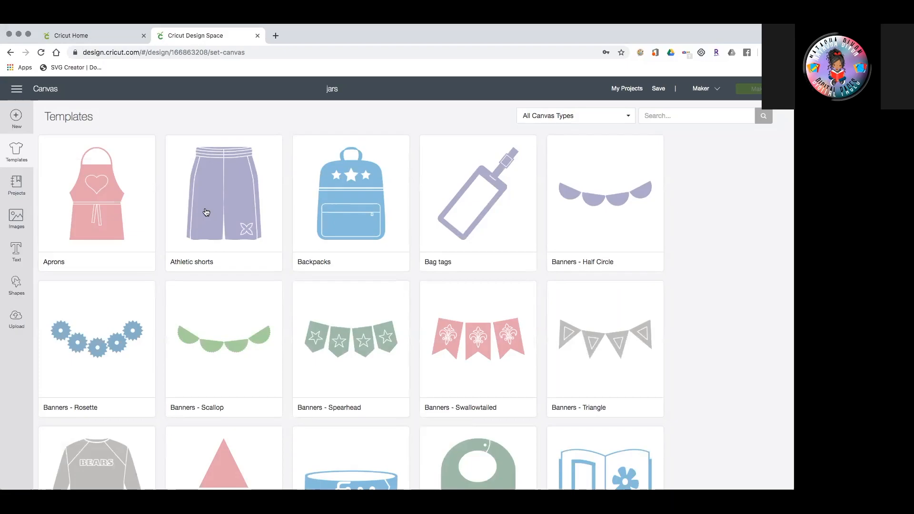
click(623, 117)
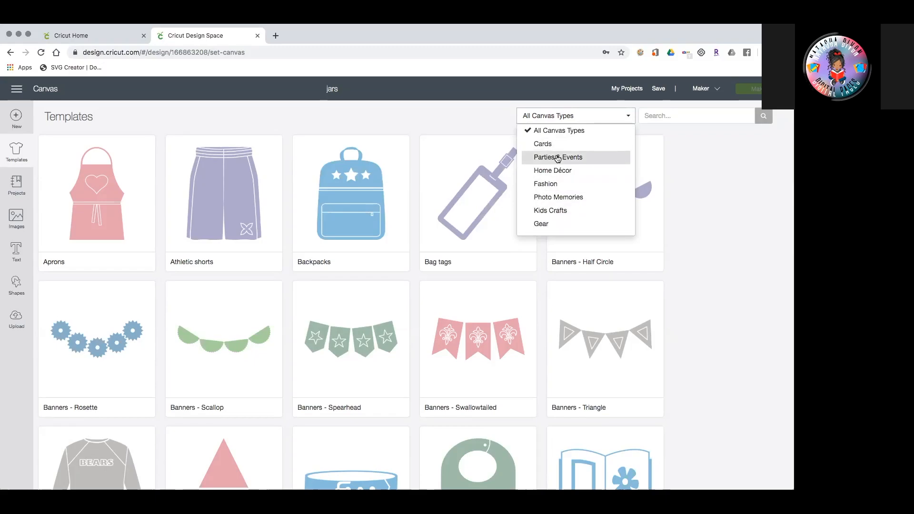
click(556, 185)
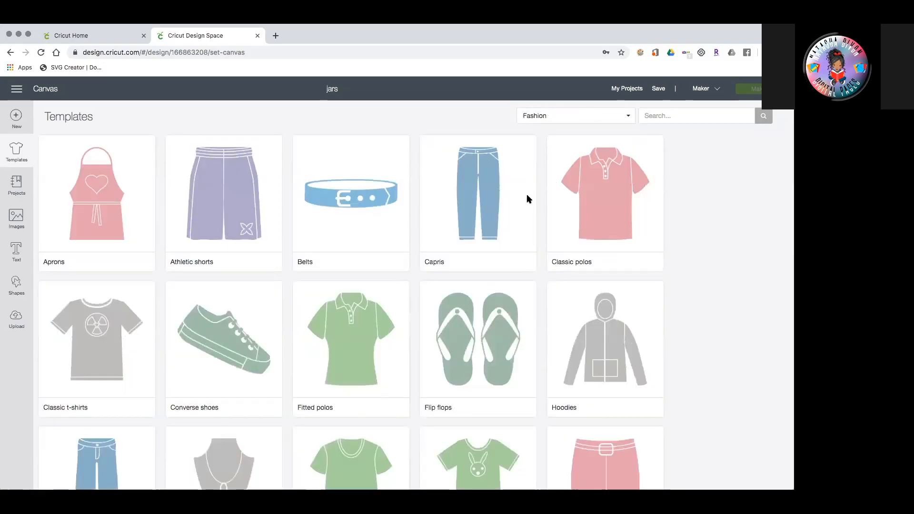
- Browse the Fashion templates and place the Maternity t-shirts template on the canvas
scroll(301, 226, down, 3)
scroll(301, 226, up, 3)
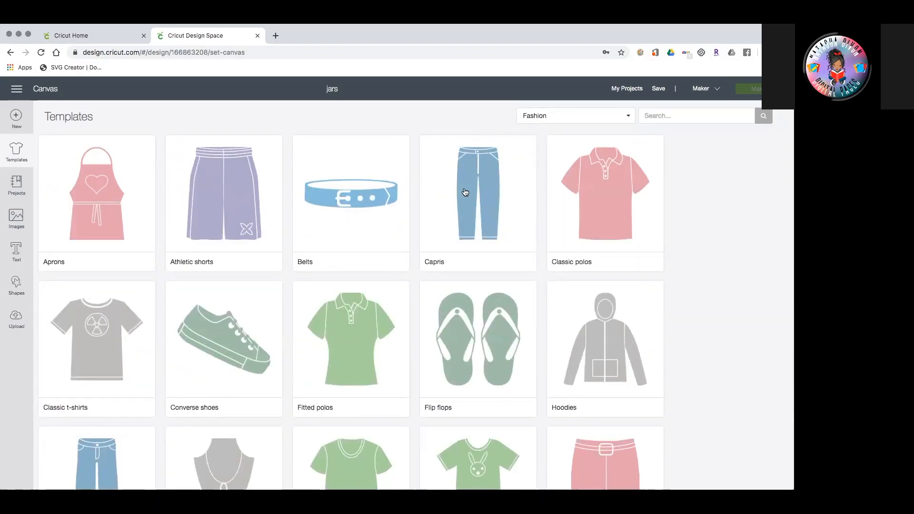
scroll(465, 192, down, 5)
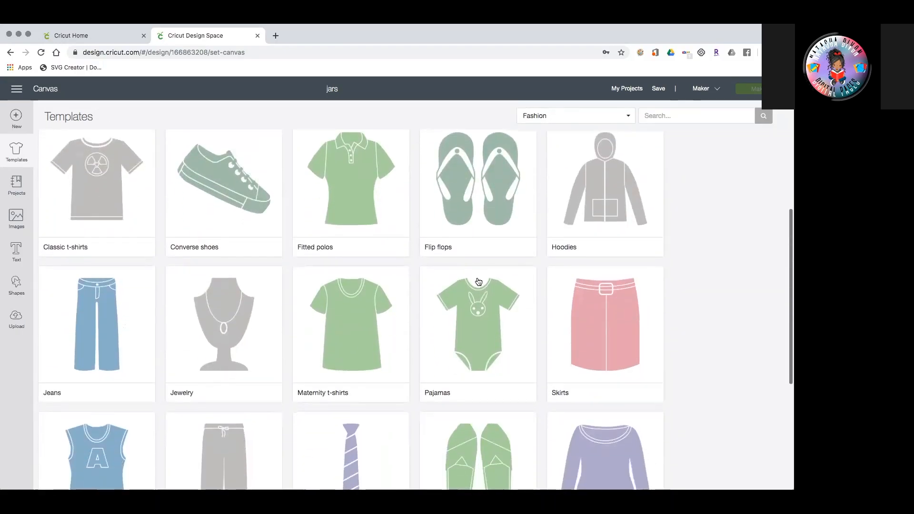
scroll(445, 302, down, 2)
scroll(447, 355, down, 3)
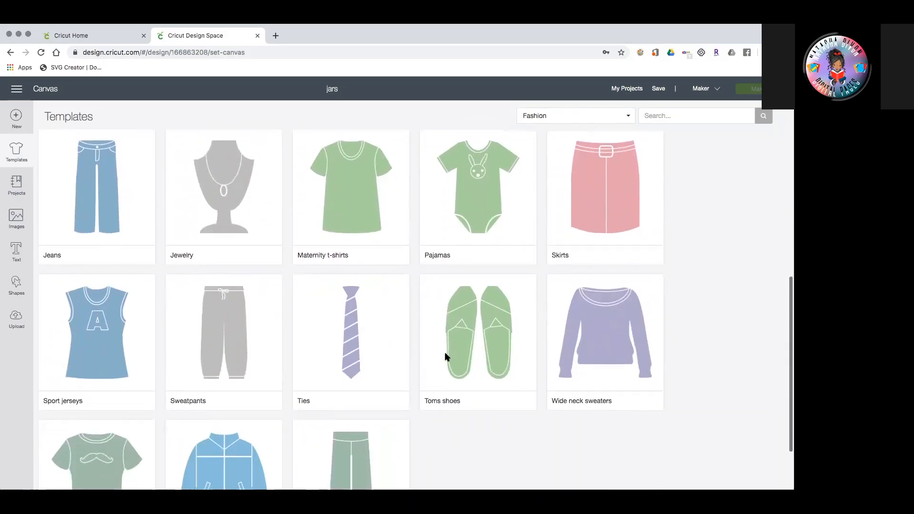
scroll(398, 343, down, 3)
scroll(102, 213, up, 3)
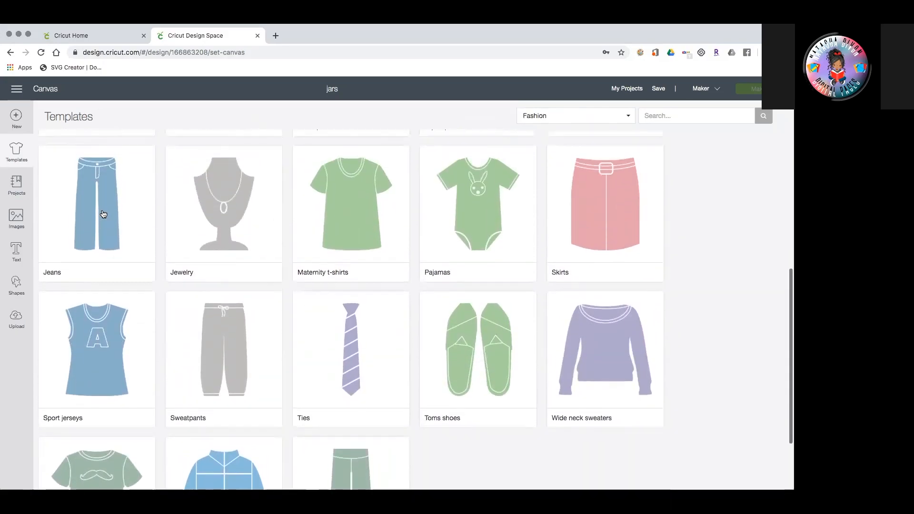
scroll(103, 214, up, 5)
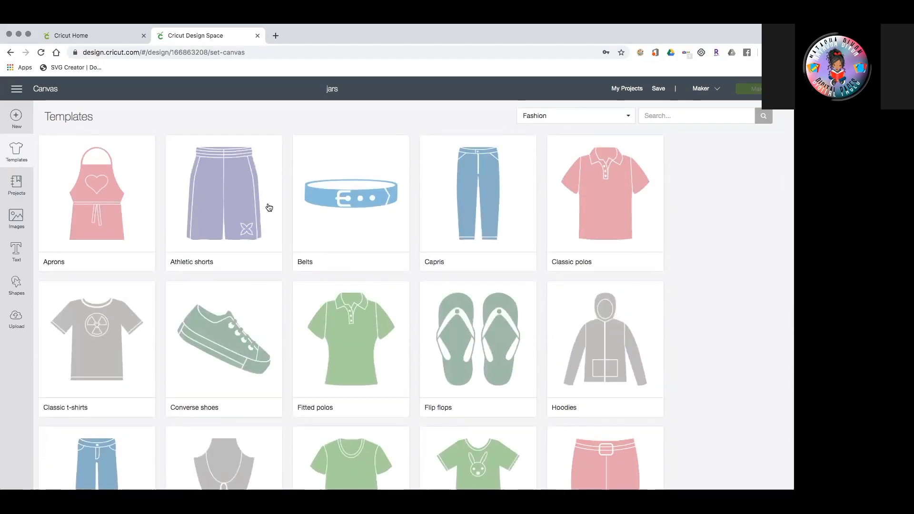
scroll(328, 253, down, 4)
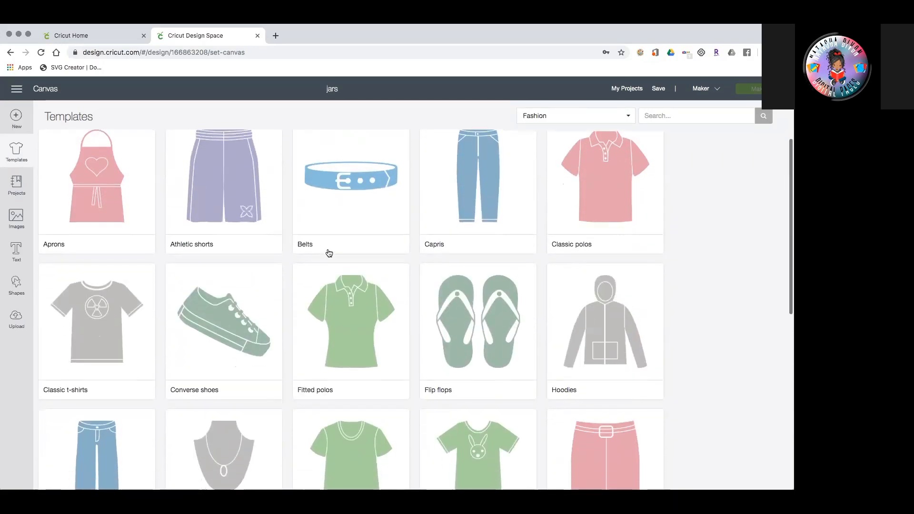
scroll(328, 253, down, 2)
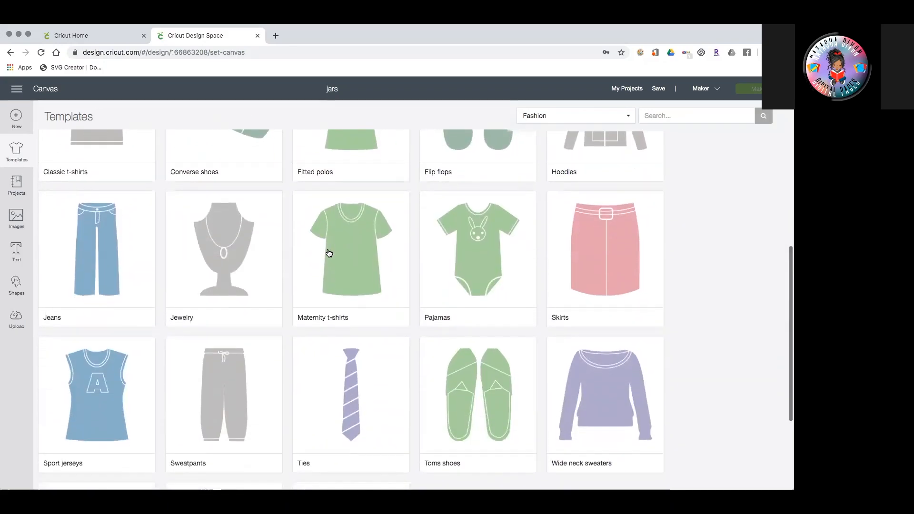
click(349, 226)
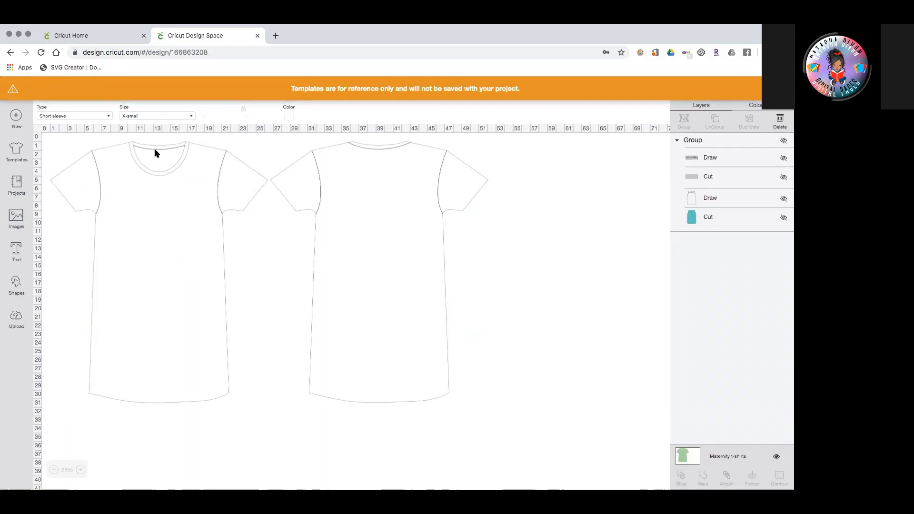
- Set the maternity t-shirt template's type to Short sleeve and its size to Large
click(69, 117)
click(67, 129)
click(126, 116)
click(137, 177)
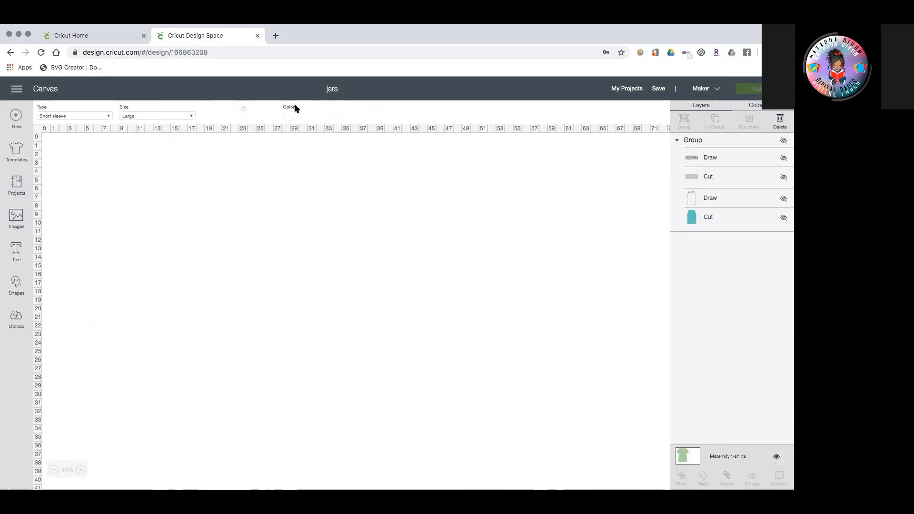
- Color the maternity t-shirt template orange and hide the template layer on the canvas
click(287, 116)
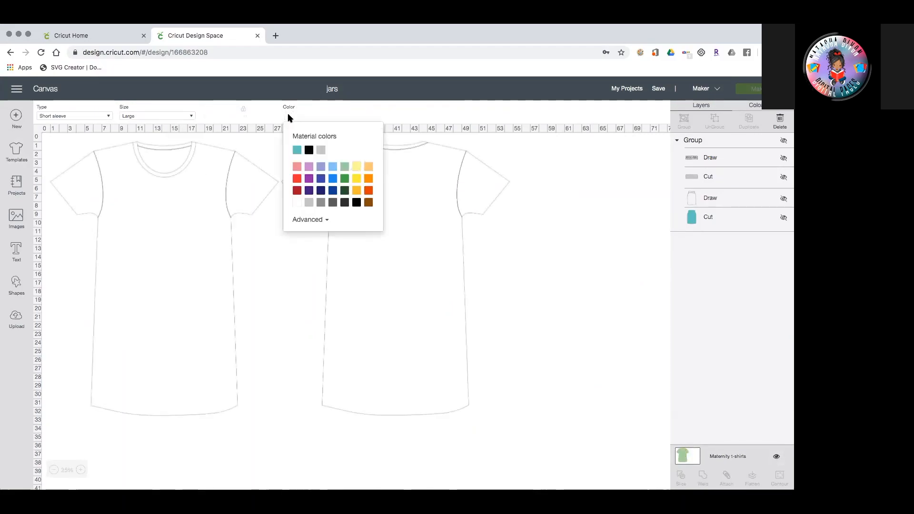
click(369, 192)
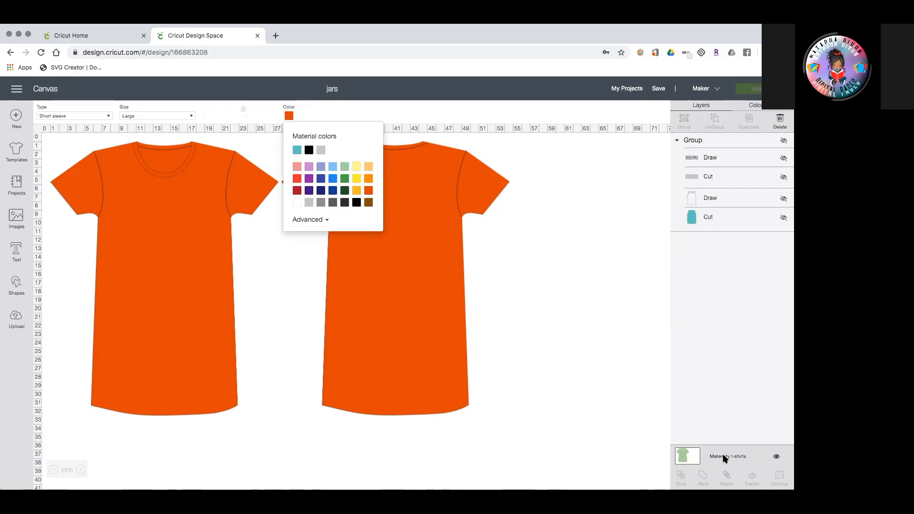
click(774, 457)
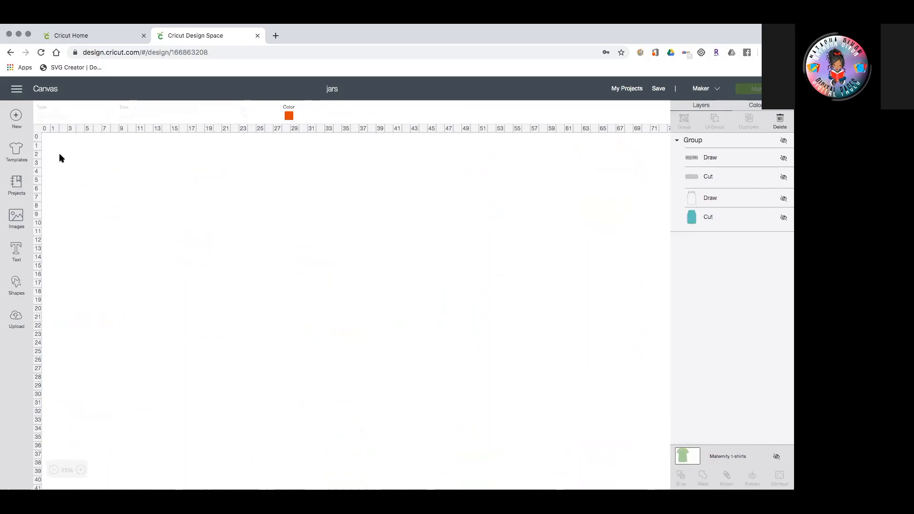
- Open the ready-made projects library and browse the projects under All Categories
click(16, 184)
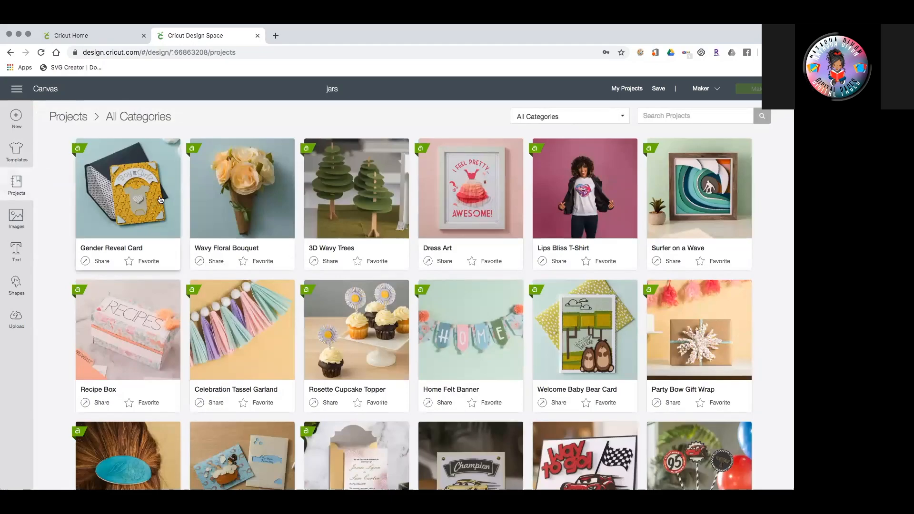
scroll(161, 200, down, 2)
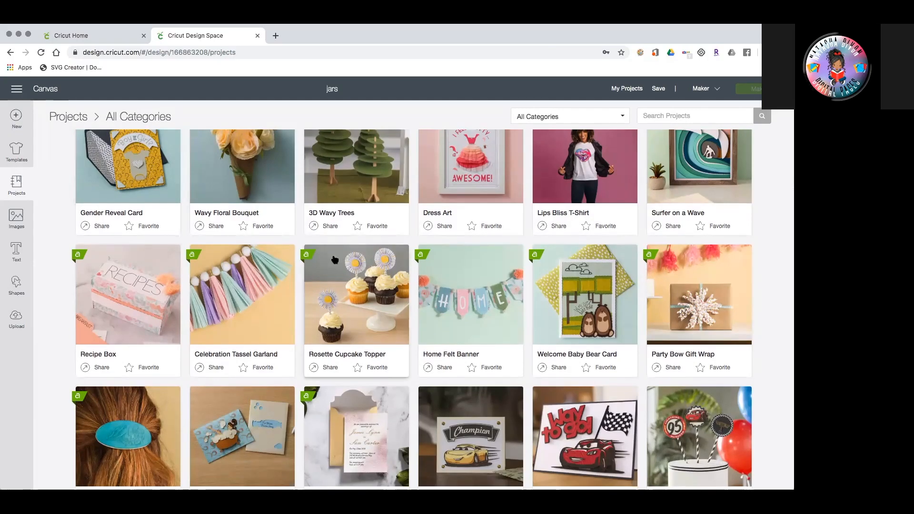
scroll(303, 243, down, 5)
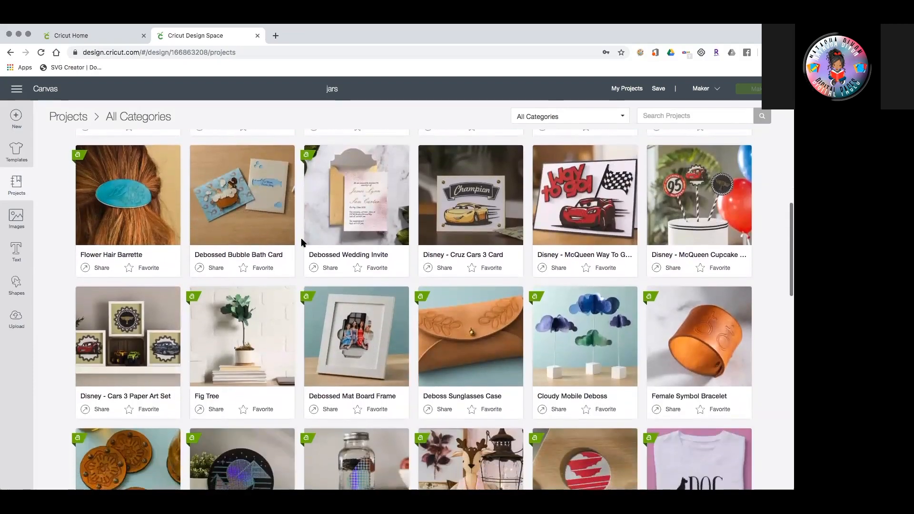
scroll(303, 243, down, 3)
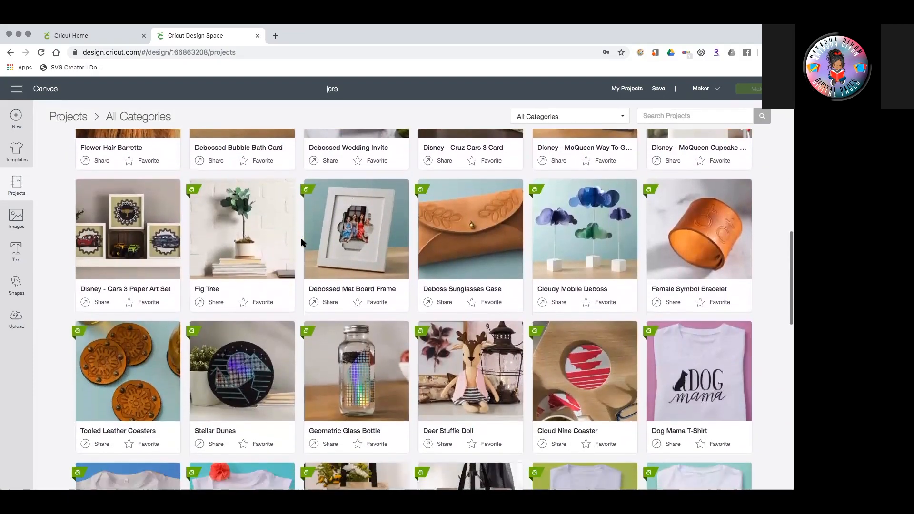
scroll(302, 242, down, 3)
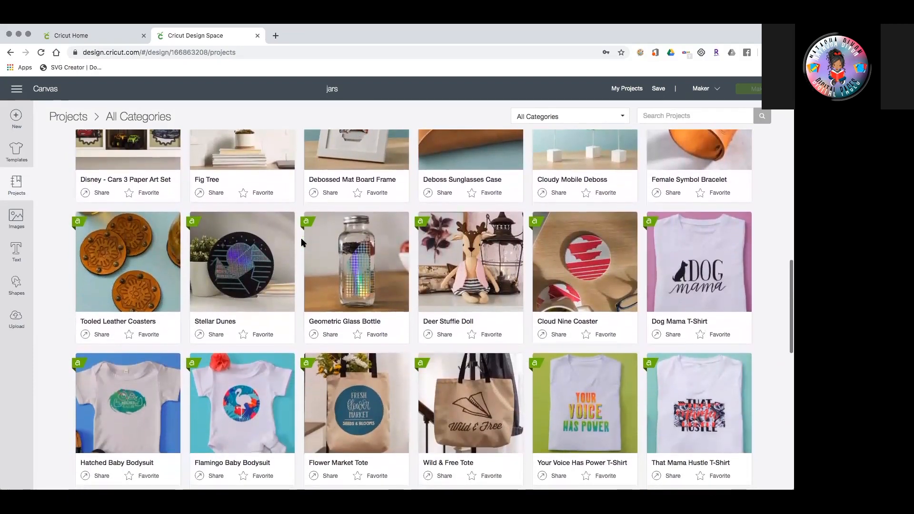
scroll(302, 243, down, 7)
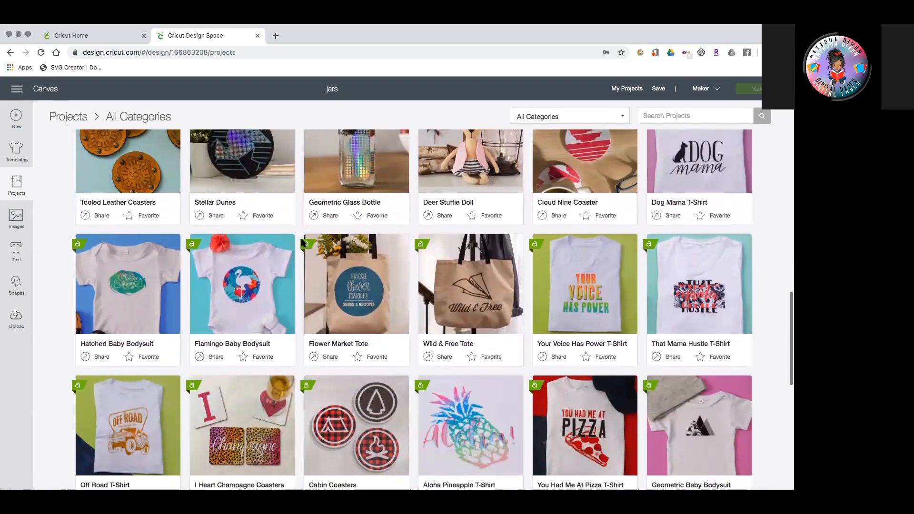
scroll(302, 243, down, 3)
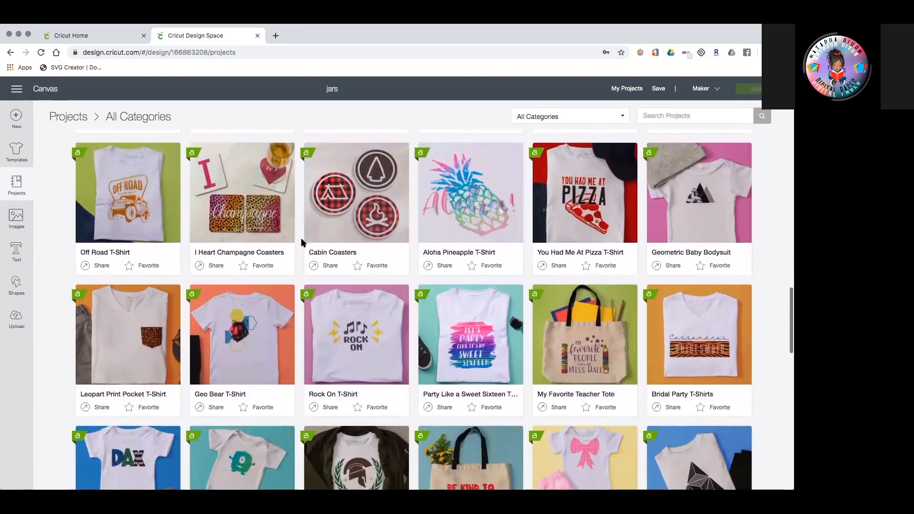
scroll(301, 243, down, 2)
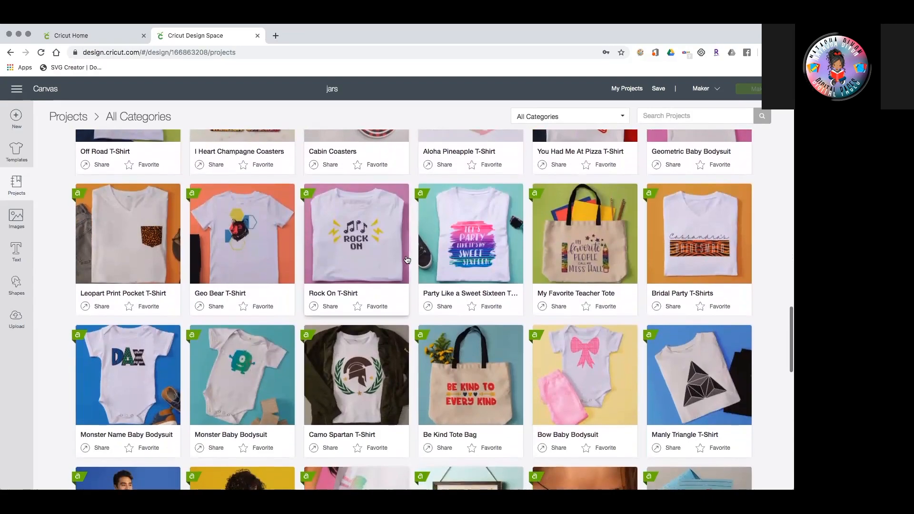
scroll(302, 243, down, 1)
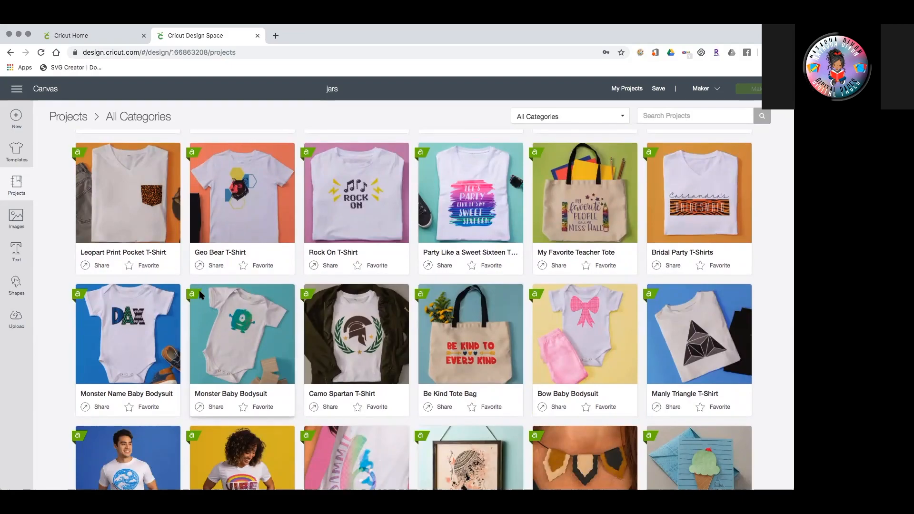
- Check the share options of the Monster Baby Bodysuit project and mark it as a favorite
click(213, 408)
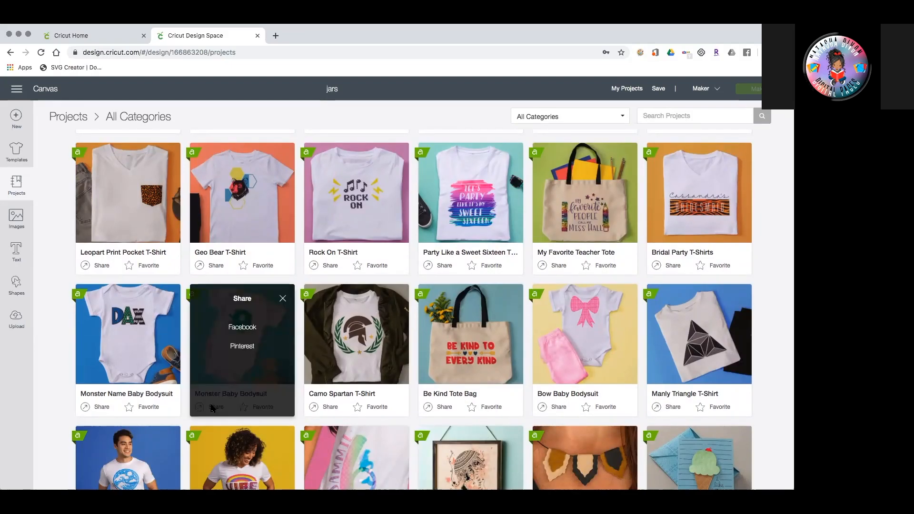
click(283, 299)
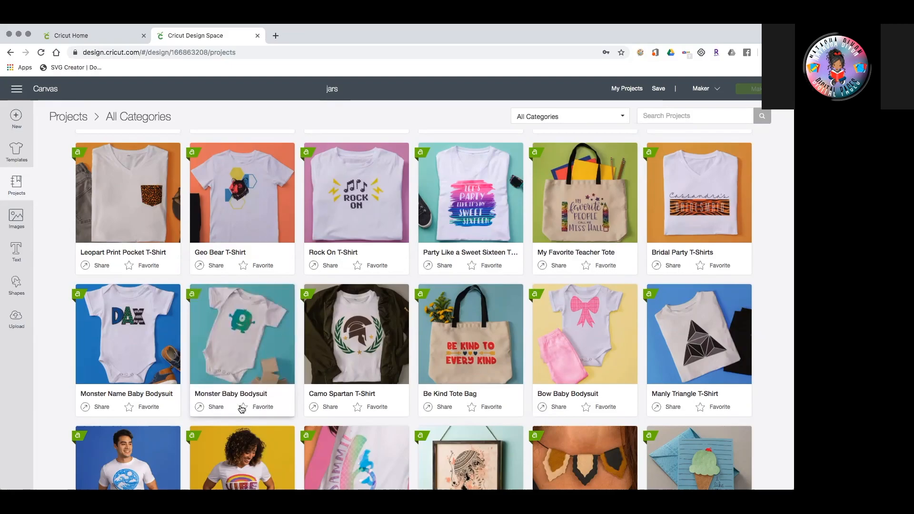
click(243, 408)
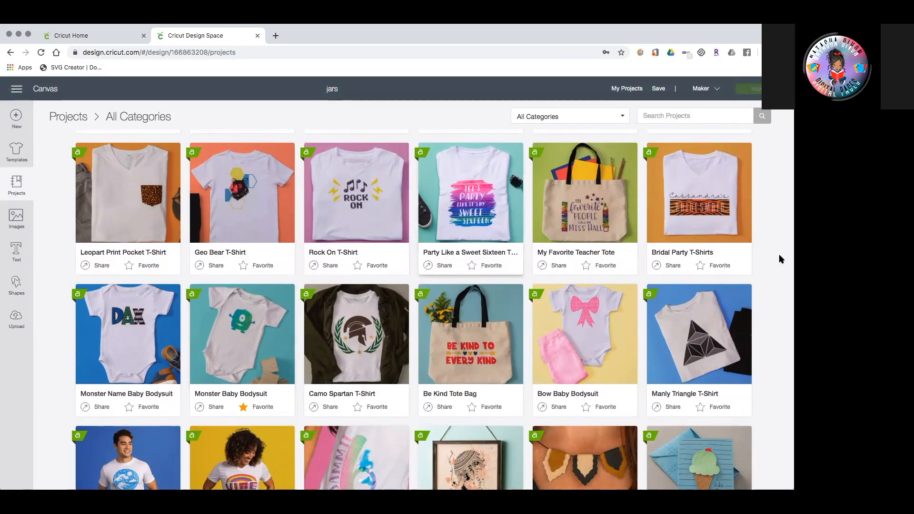
- Open the details of the Monster Baby Bodysuit project and look through its preview images
scroll(645, 325, down, 3)
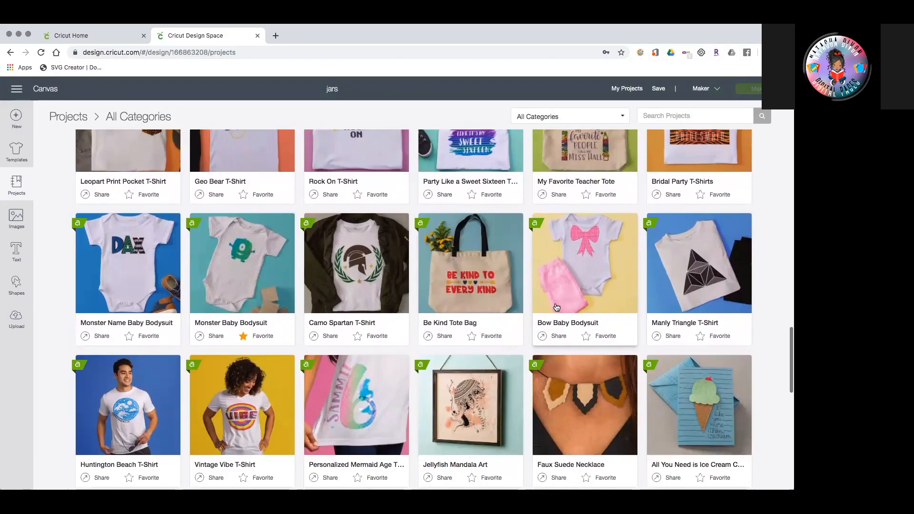
scroll(556, 306, down, 1)
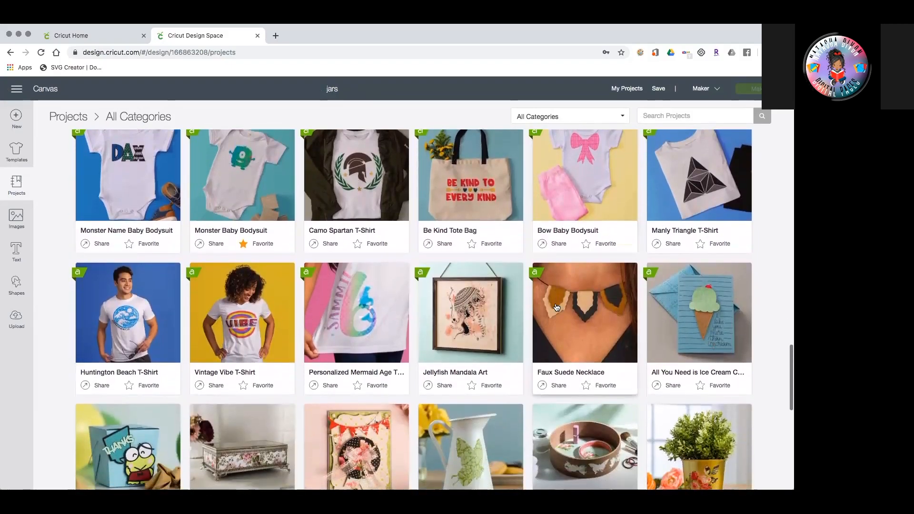
scroll(274, 224, up, 3)
click(275, 230)
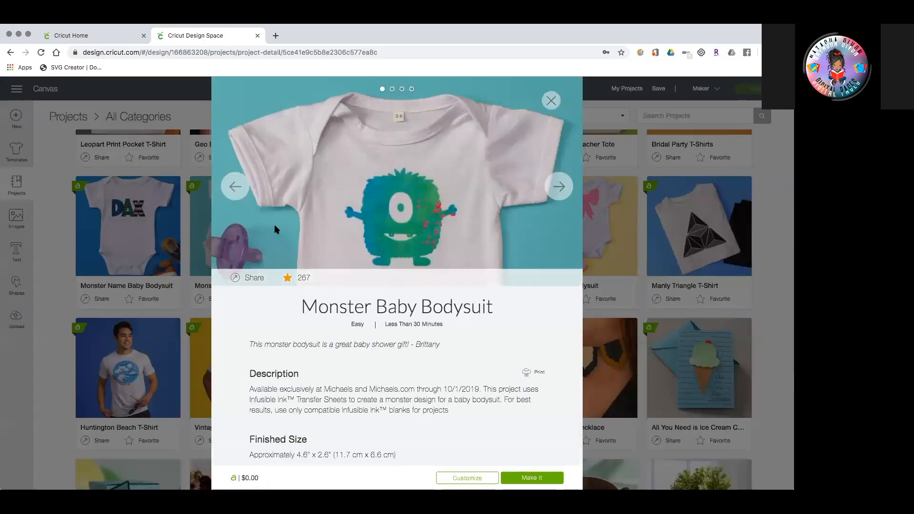
click(559, 187)
click(561, 190)
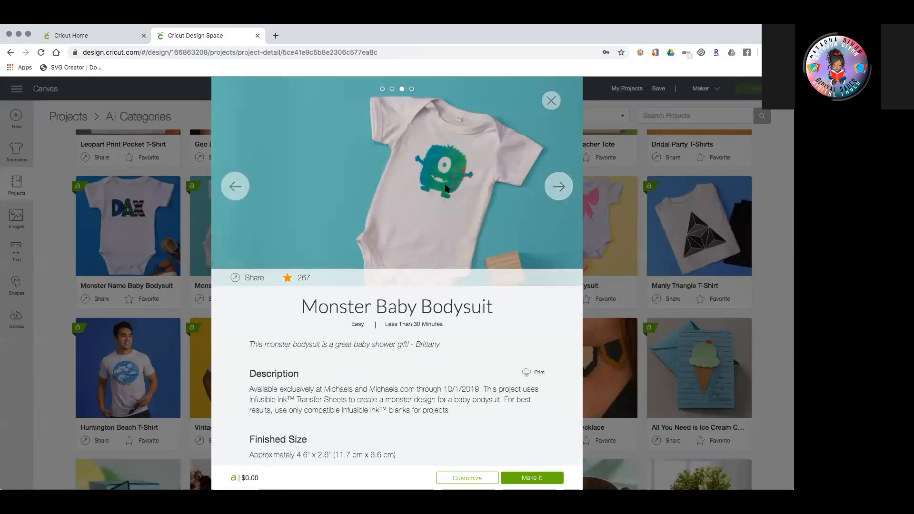
click(559, 188)
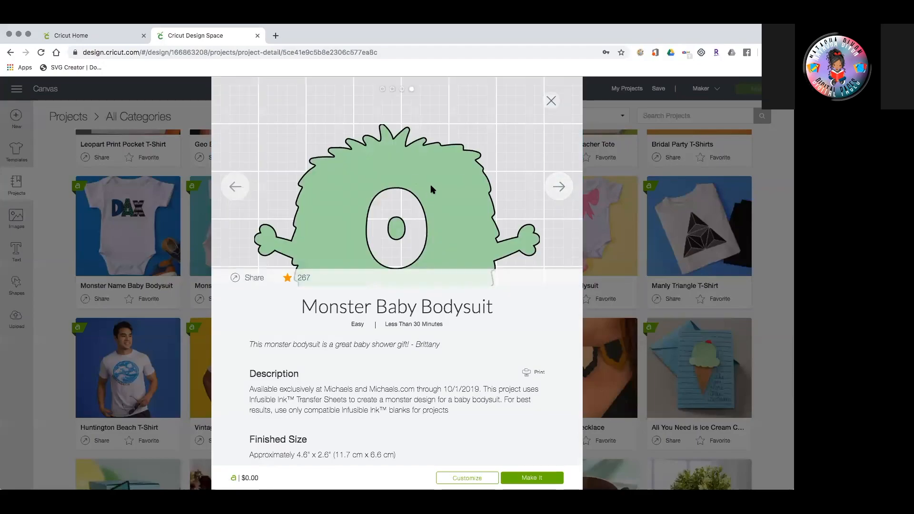
- Examine the Monster Baby Bodysuit's description, highlight its finished size, and review the Materials To Cut and Everything Else lists
scroll(430, 189, down, 2)
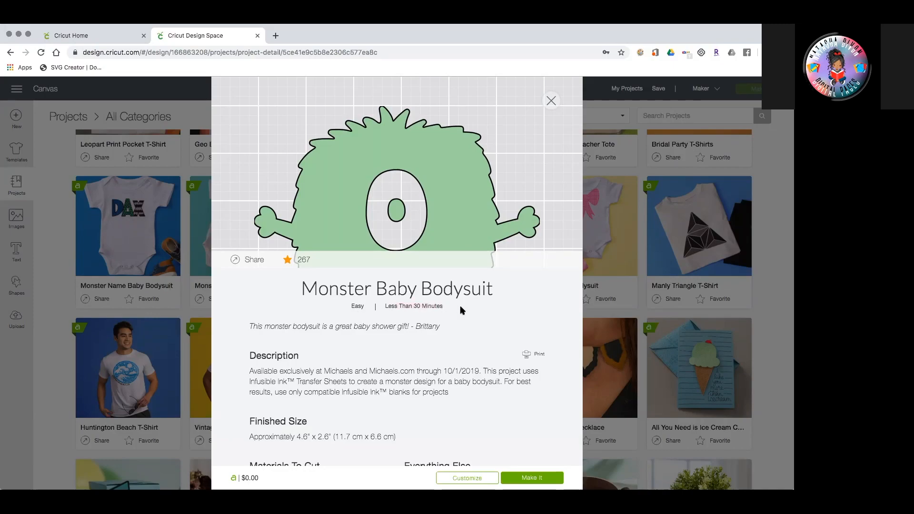
scroll(276, 327, down, 1)
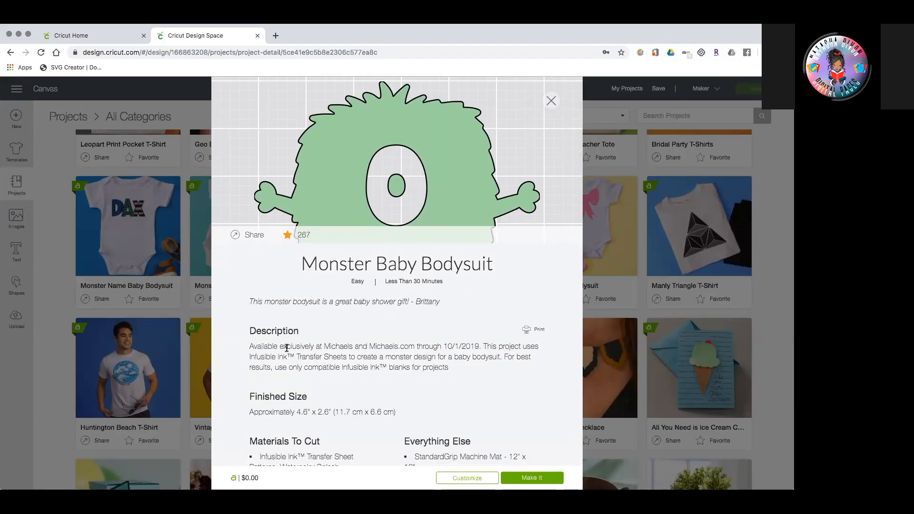
scroll(286, 348, down, 3)
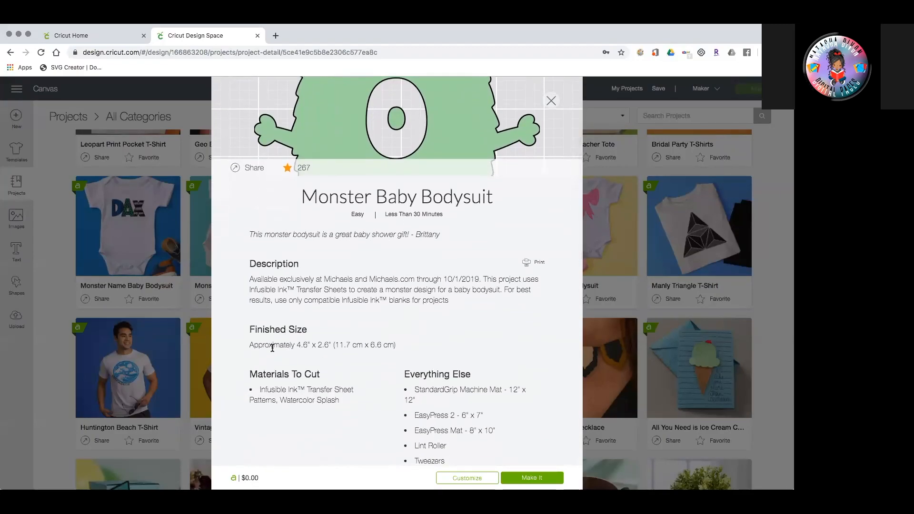
drag(247, 346, 393, 346)
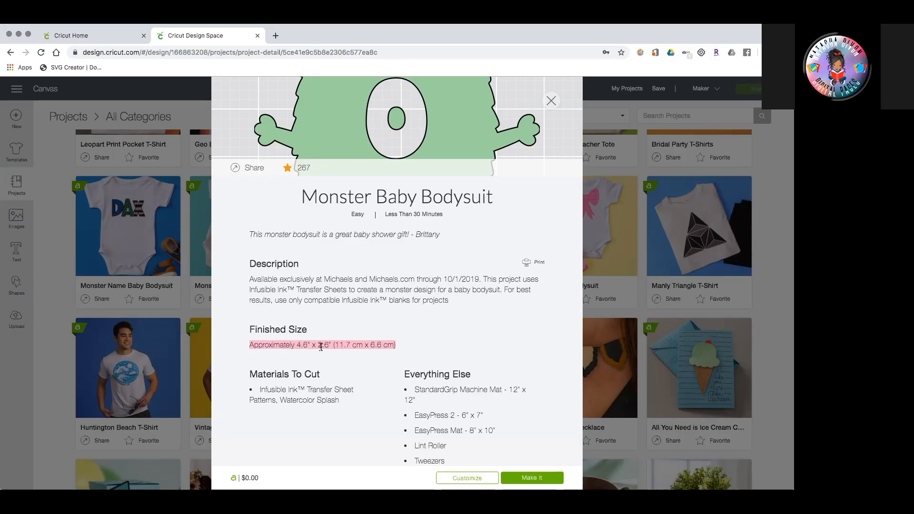
scroll(338, 355, down, 2)
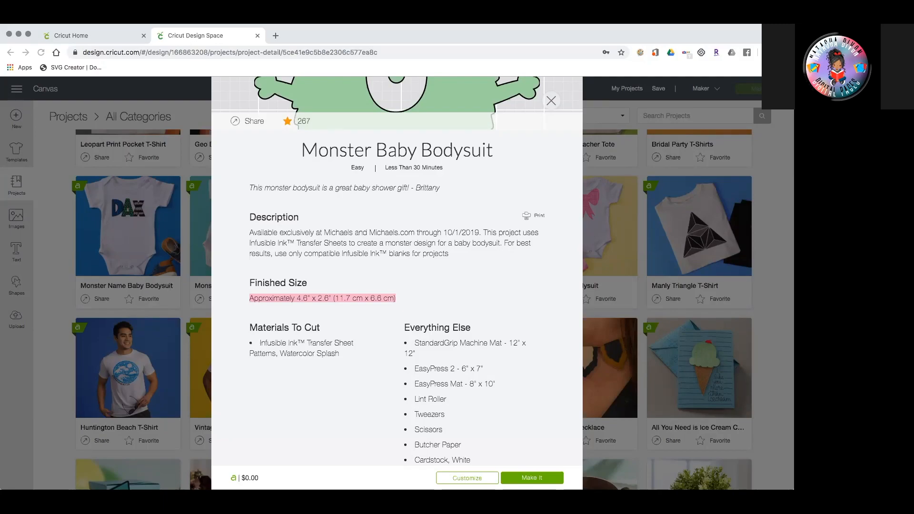
scroll(265, 350, down, 1)
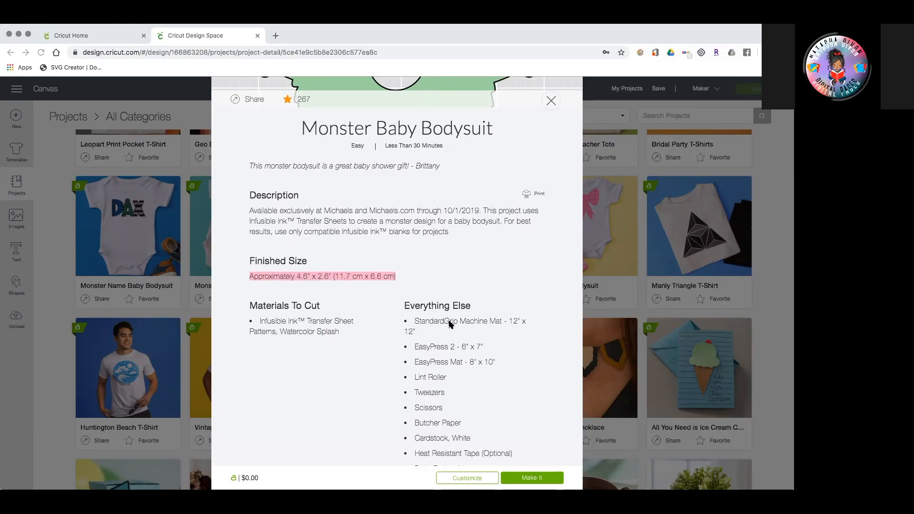
scroll(444, 325, down, 1)
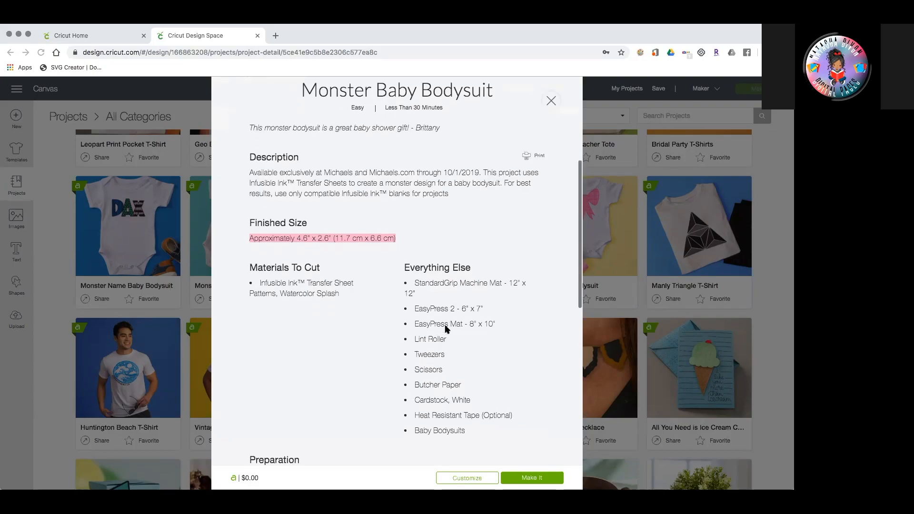
scroll(446, 329, down, 1)
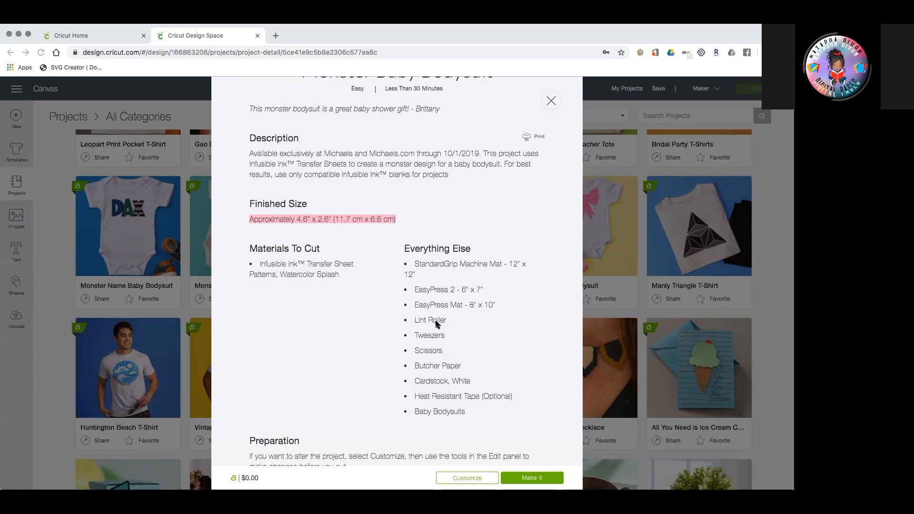
- Read through the Monster Baby Bodysuit's Preparation, Cut and Assemble instructions down to the More Help links
scroll(435, 322, down, 2)
scroll(435, 322, down, 4)
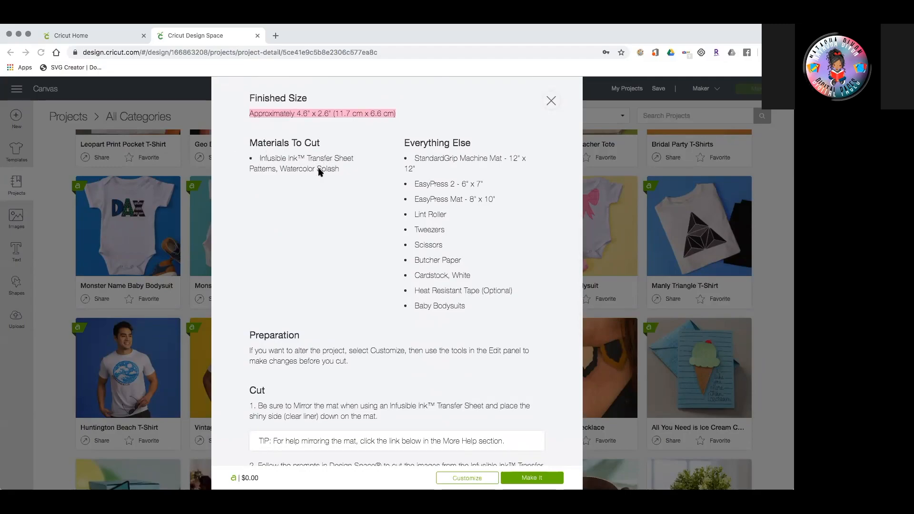
scroll(325, 320, down, 3)
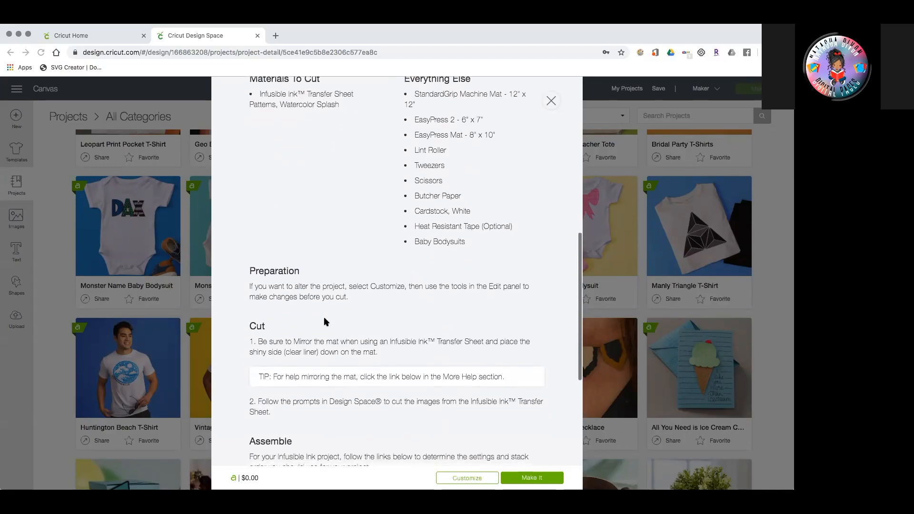
scroll(325, 320, up, 10)
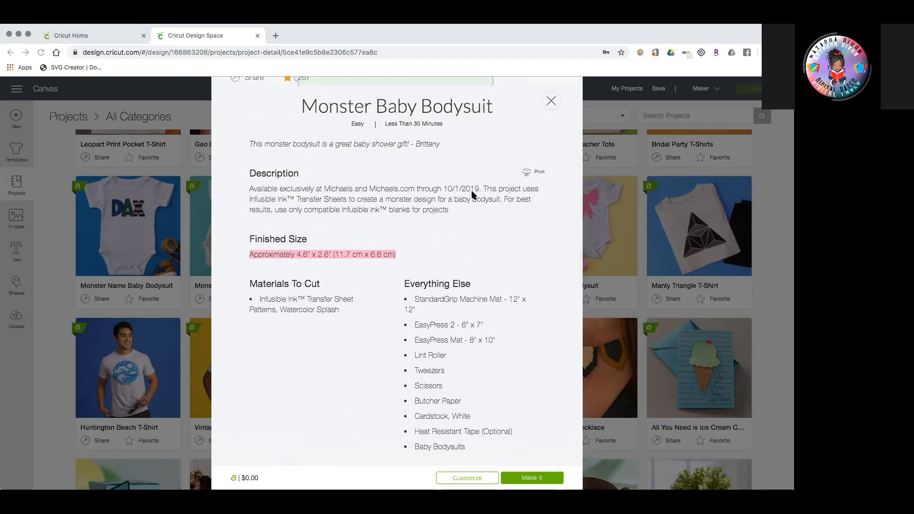
scroll(423, 228, up, 2)
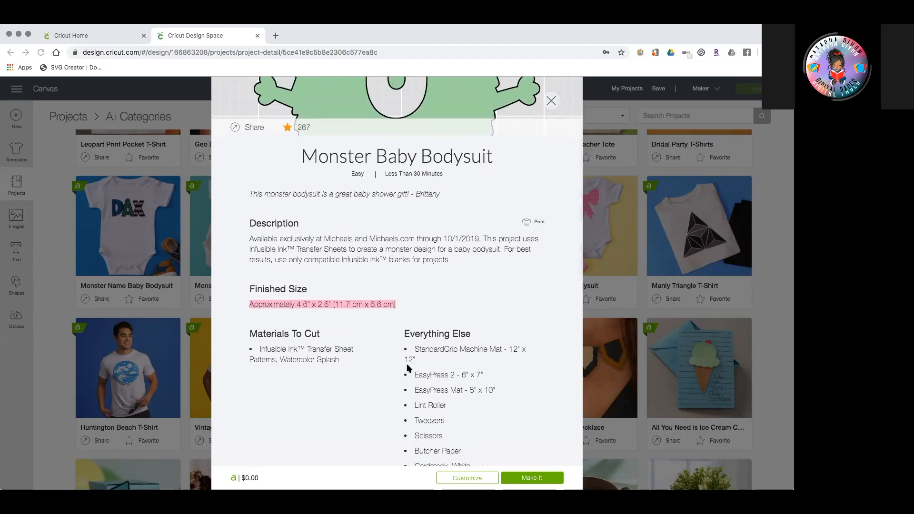
scroll(408, 368, down, 5)
scroll(407, 369, down, 2)
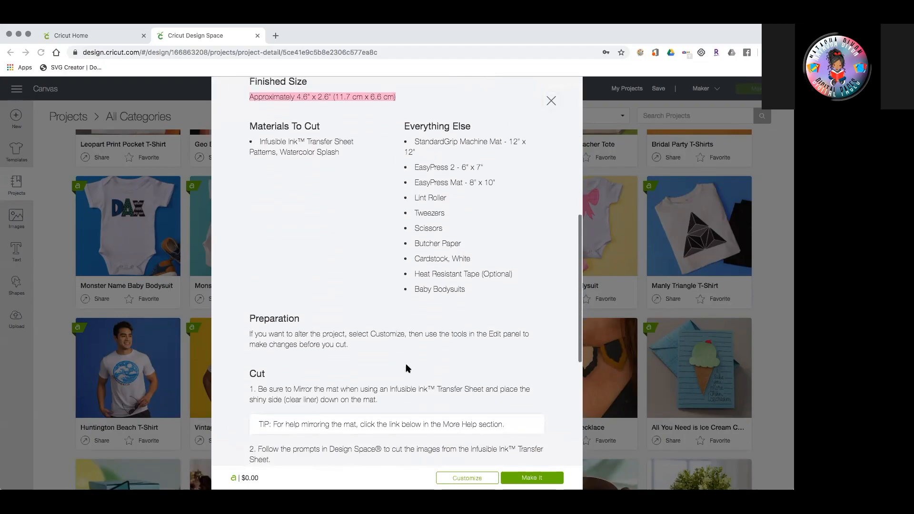
scroll(360, 381, down, 3)
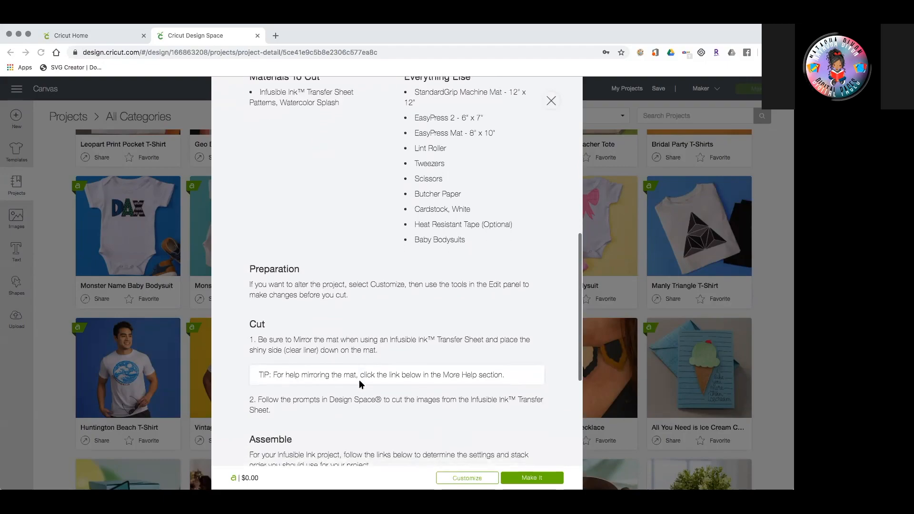
scroll(359, 381, down, 2)
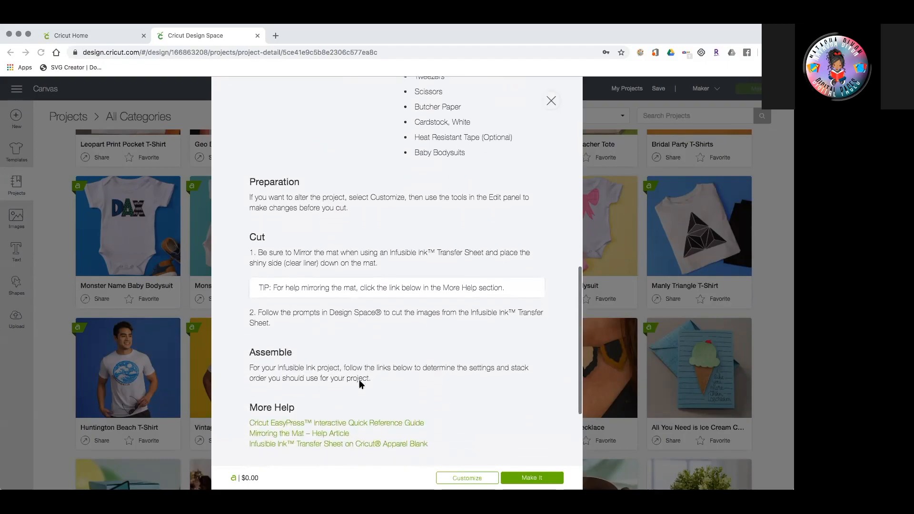
- Review the images and fonts used in the Monster Baby Bodysuit project, look back over its details, and close the project
scroll(360, 383, down, 2)
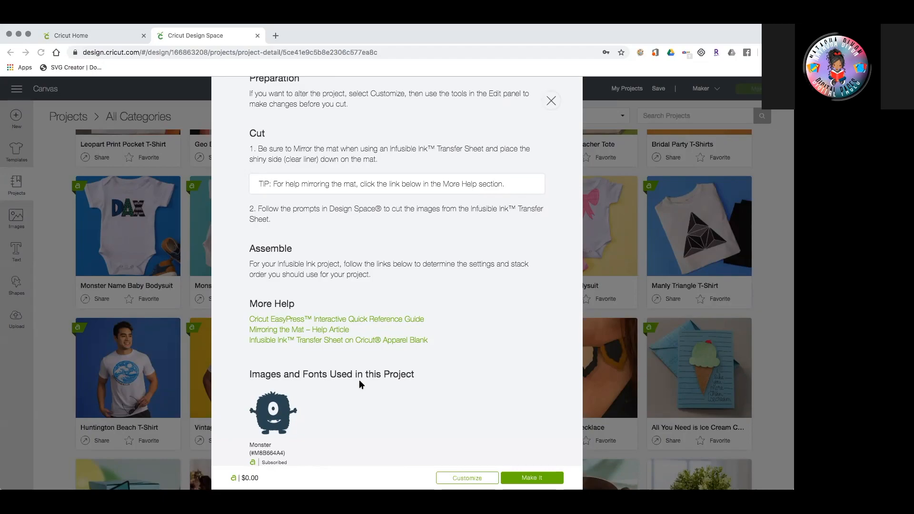
scroll(360, 384, down, 1)
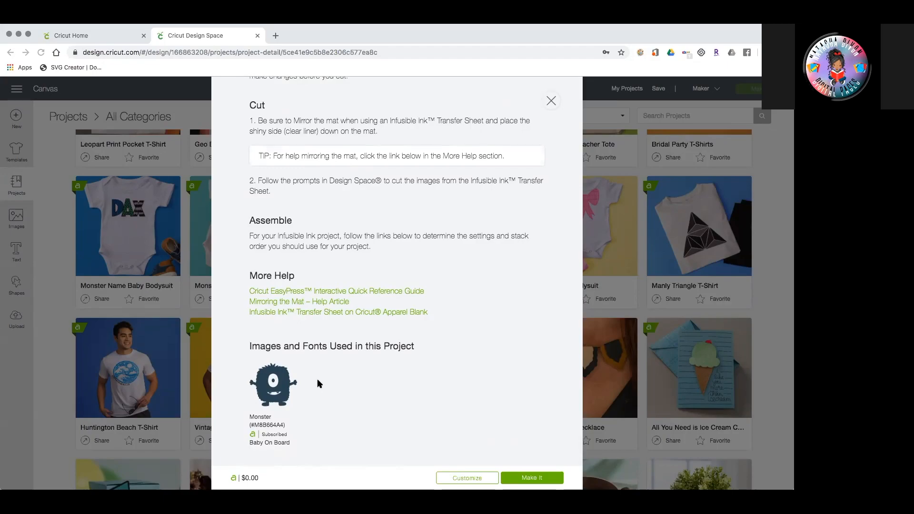
scroll(325, 358, up, 10)
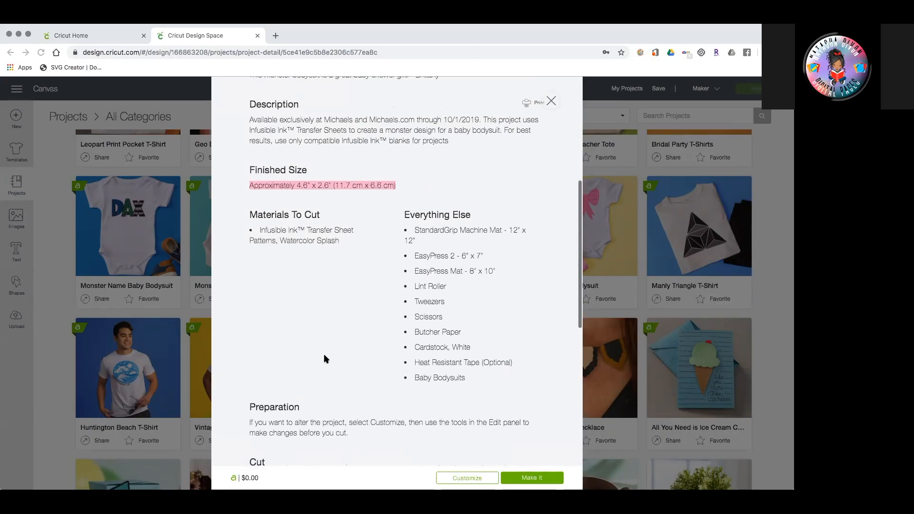
scroll(325, 358, up, 5)
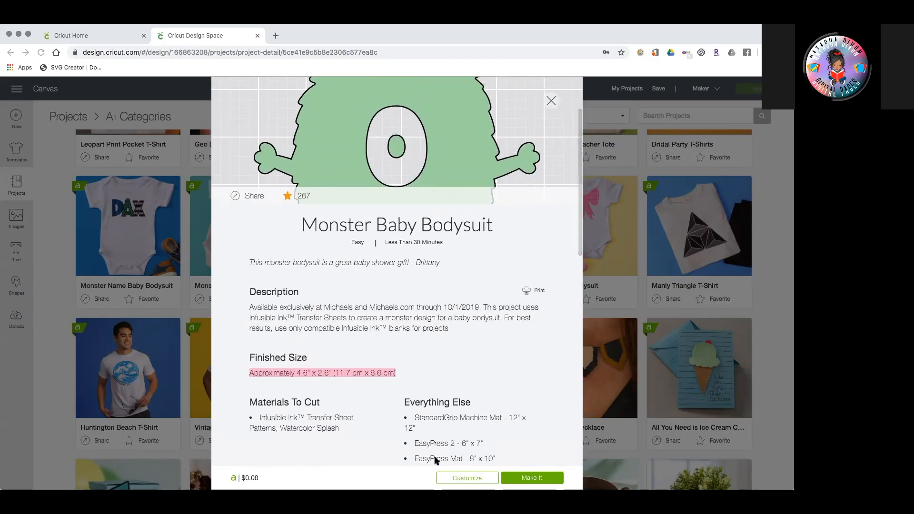
click(551, 101)
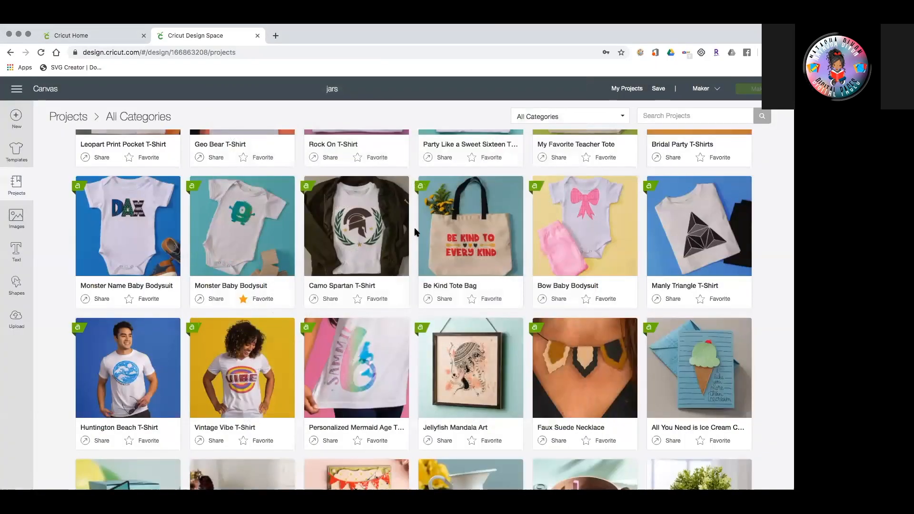
- Leave the ready-made projects library and return to the canvas of the jars project
scroll(414, 230, up, 1)
scroll(415, 232, up, 15)
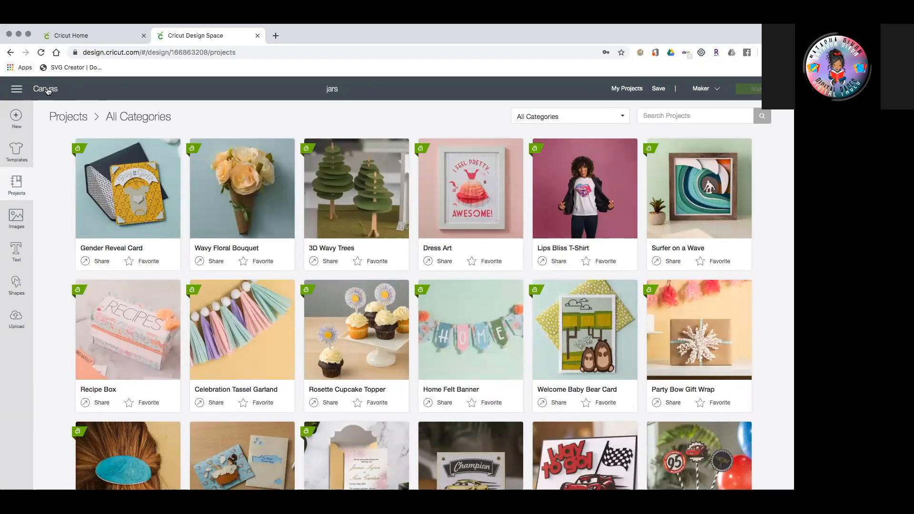
click(46, 91)
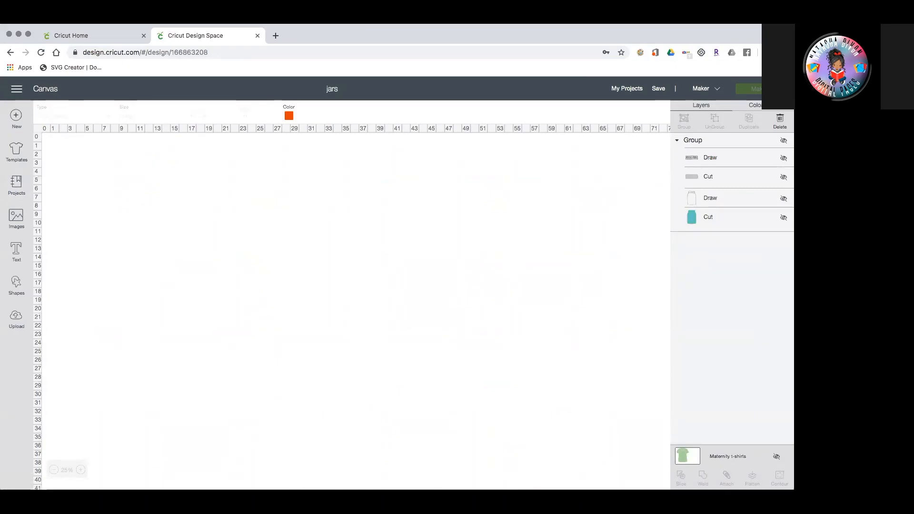
click(640, 327)
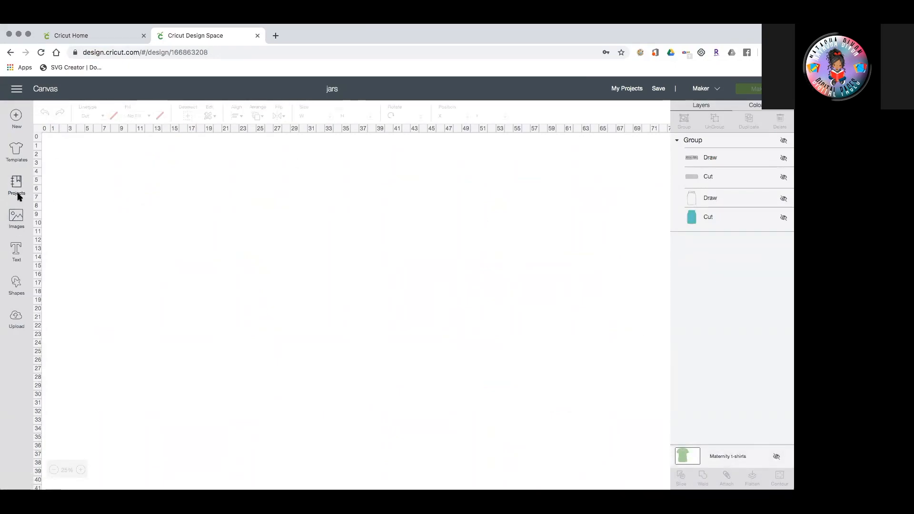
- Open the image library and clear the search term "jar"
click(16, 216)
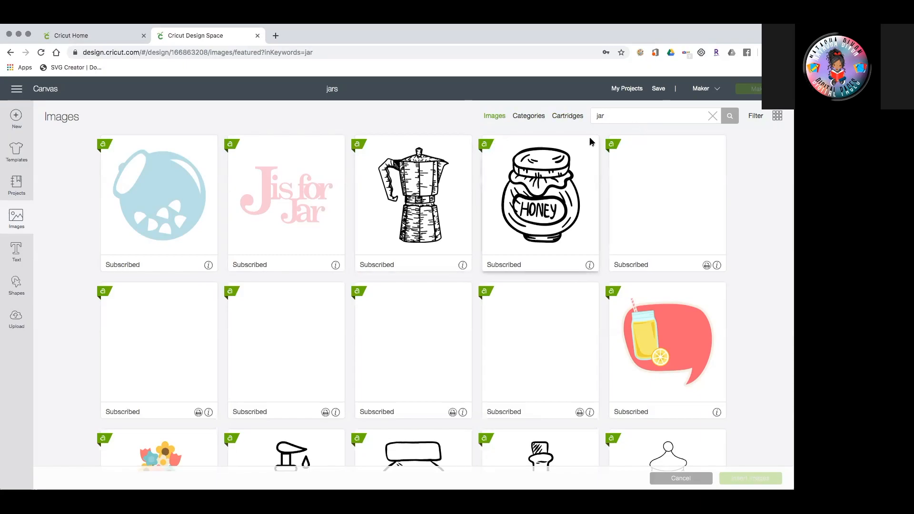
click(597, 116)
key(BackSpace)
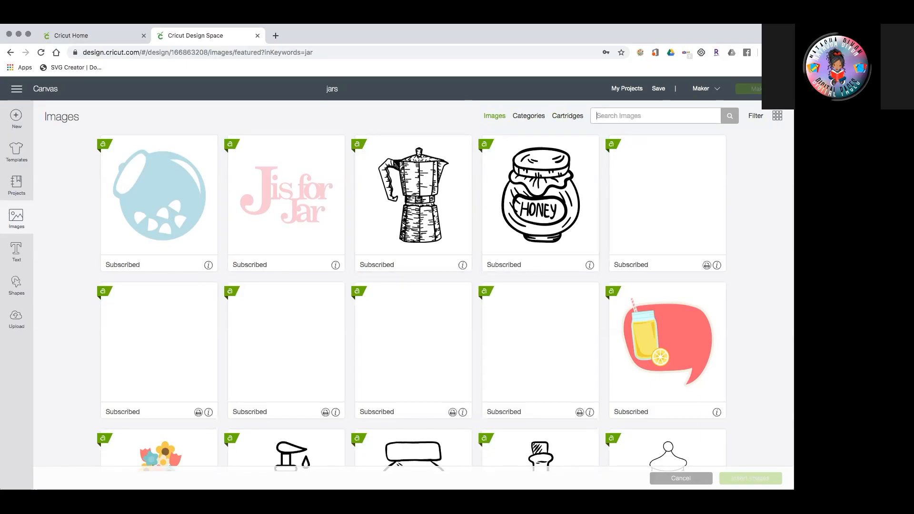
- Browse the image library by category, looking through the featured groups and the themed categories from Achievement to Wedding
click(533, 118)
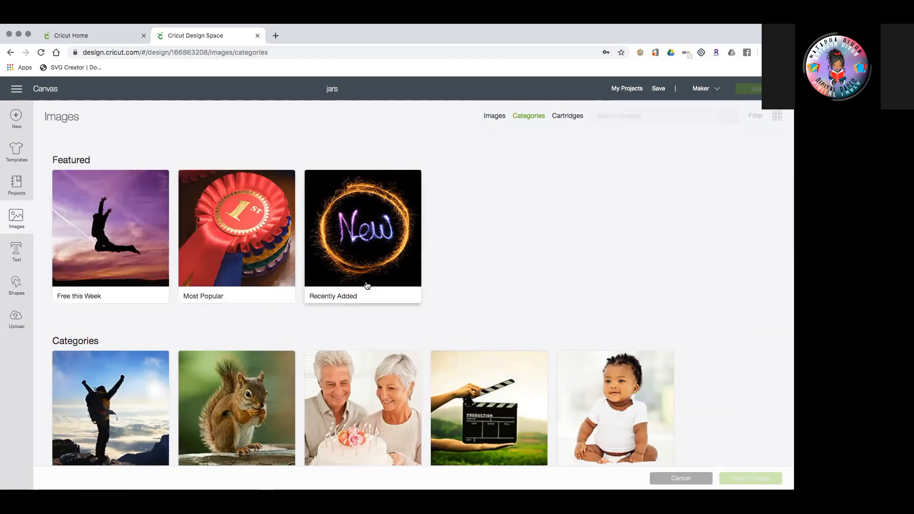
scroll(367, 285, down, 5)
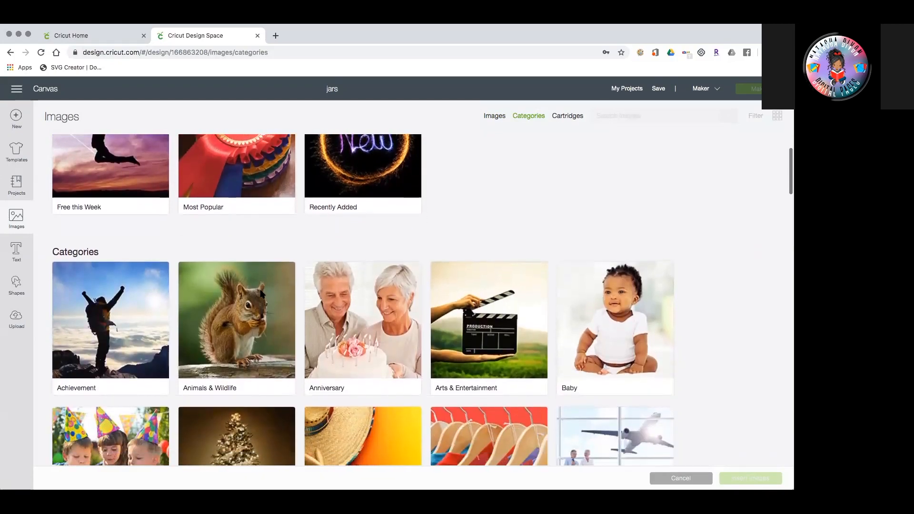
scroll(261, 293, down, 3)
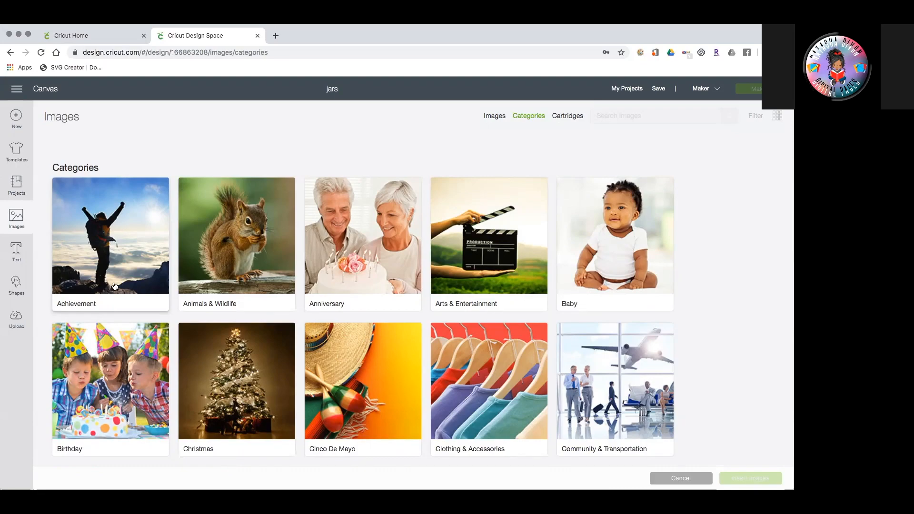
scroll(166, 304, down, 10)
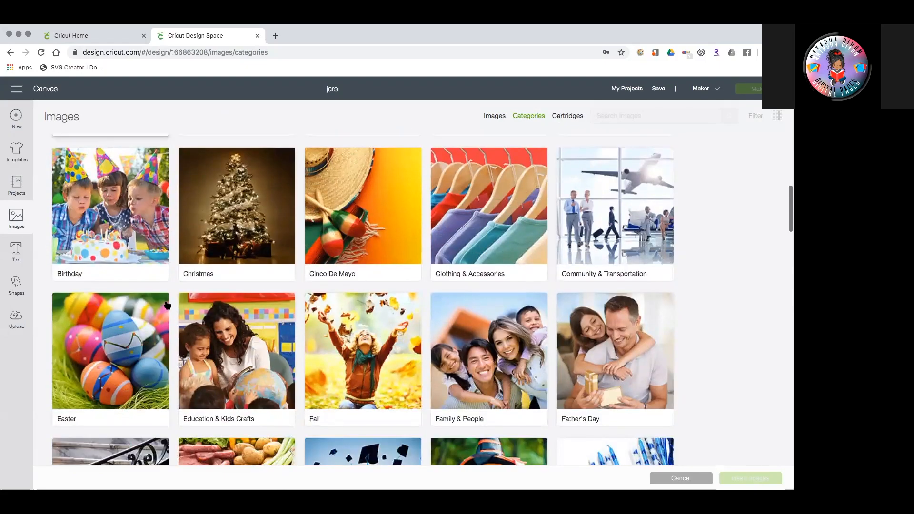
scroll(168, 305, down, 3)
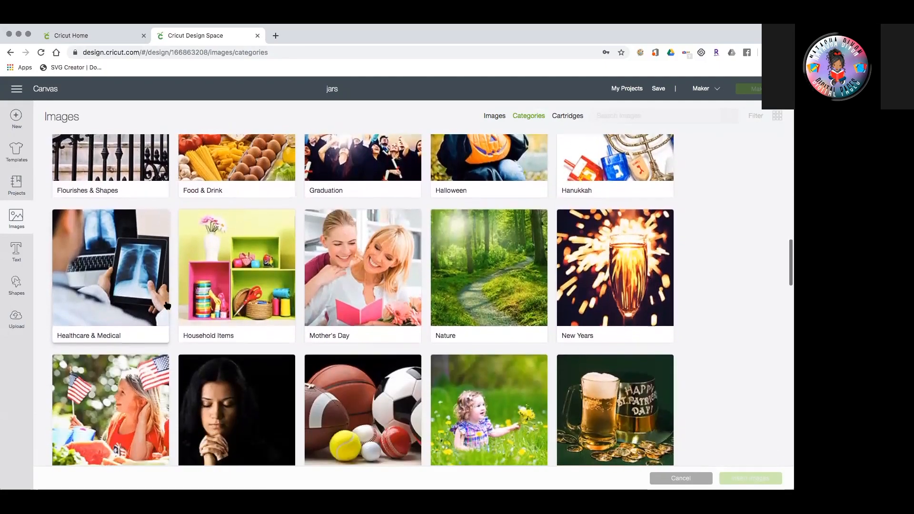
scroll(168, 306, down, 3)
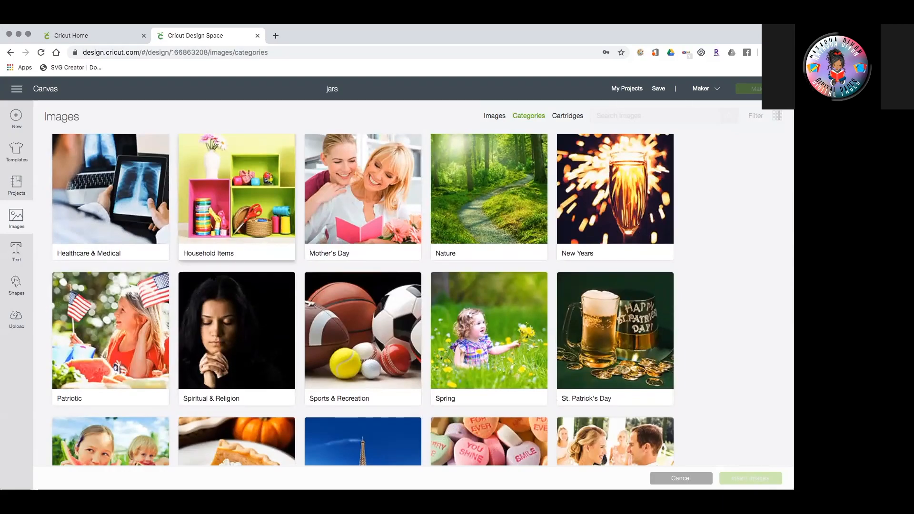
scroll(222, 326, down, 3)
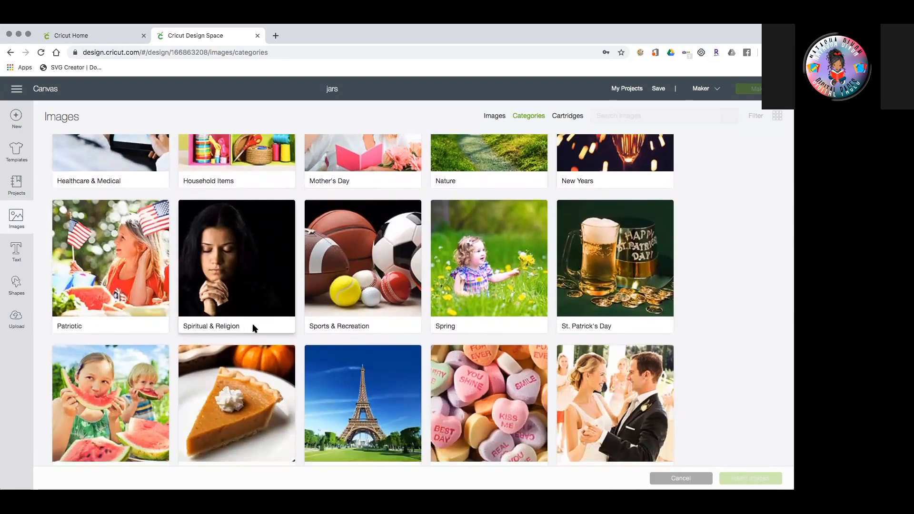
scroll(379, 276, down, 3)
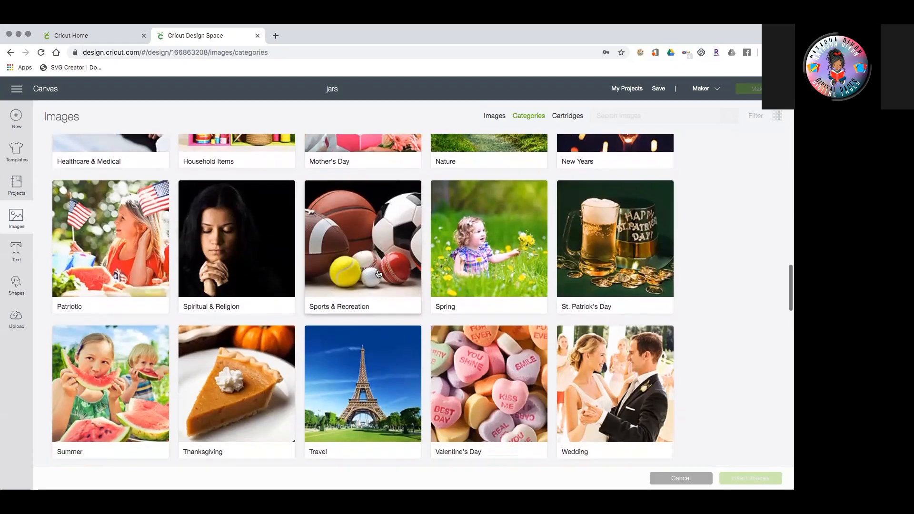
scroll(378, 273, up, 10)
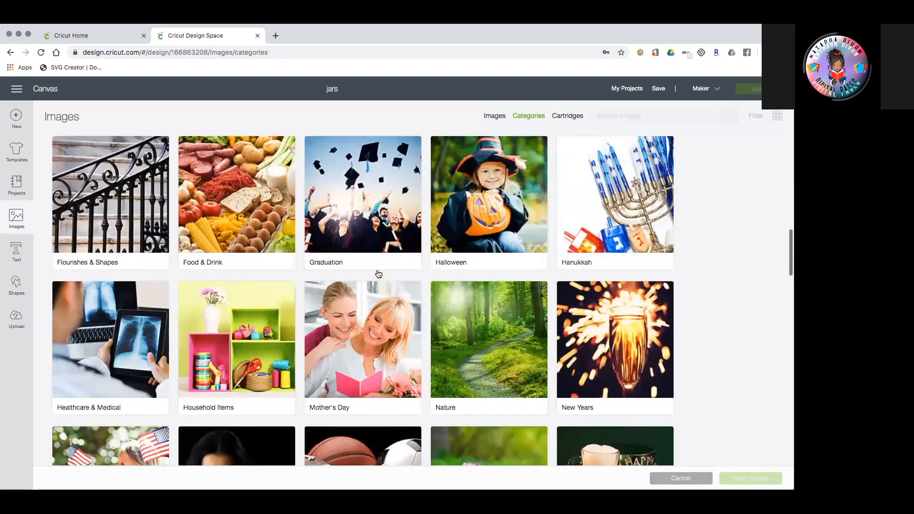
scroll(378, 274, up, 6)
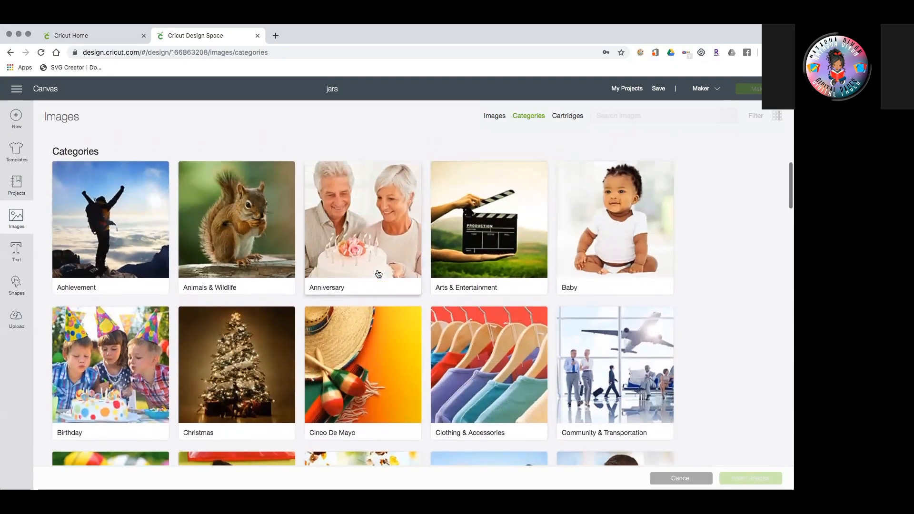
scroll(378, 273, down, 1)
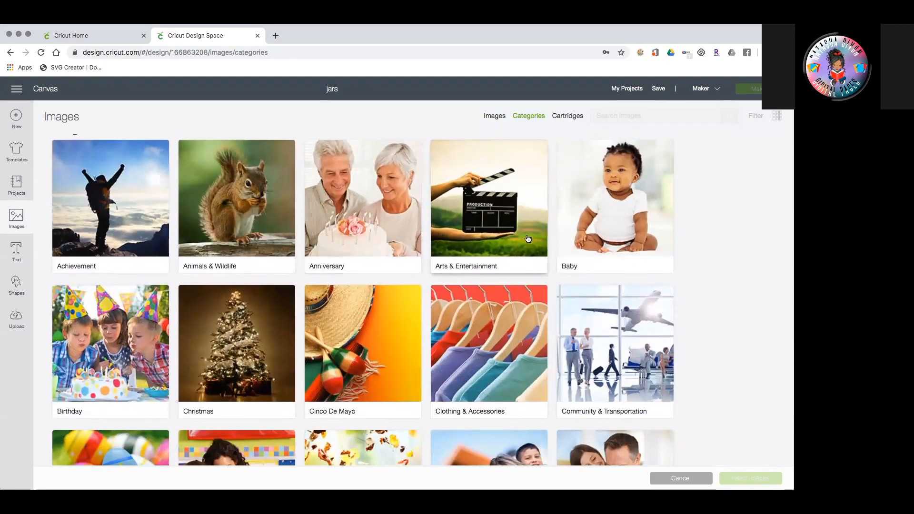
- Open the Baby image category and look through the images it offers
click(581, 238)
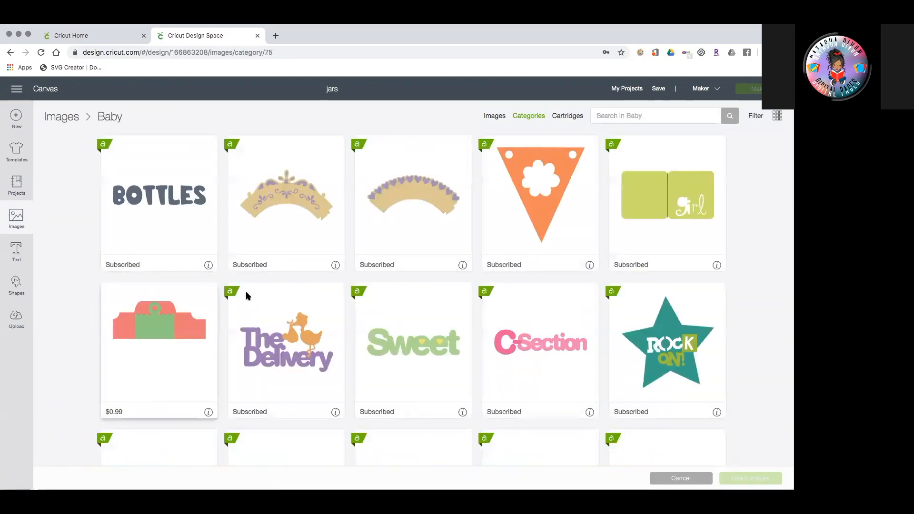
scroll(323, 225, down, 2)
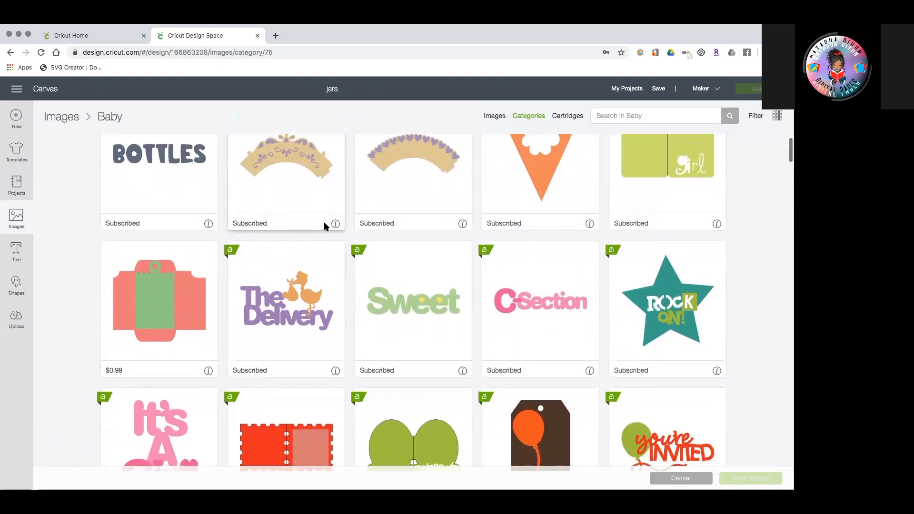
scroll(323, 225, down, 2)
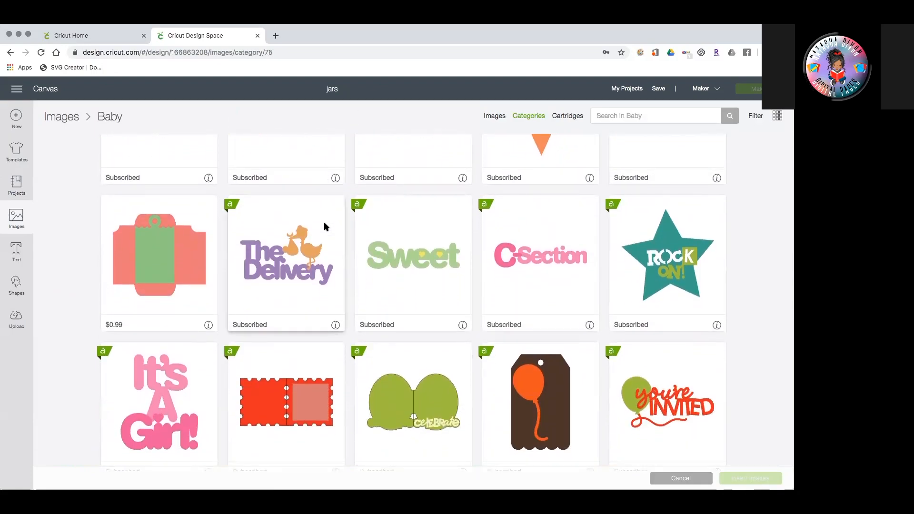
scroll(325, 226, down, 2)
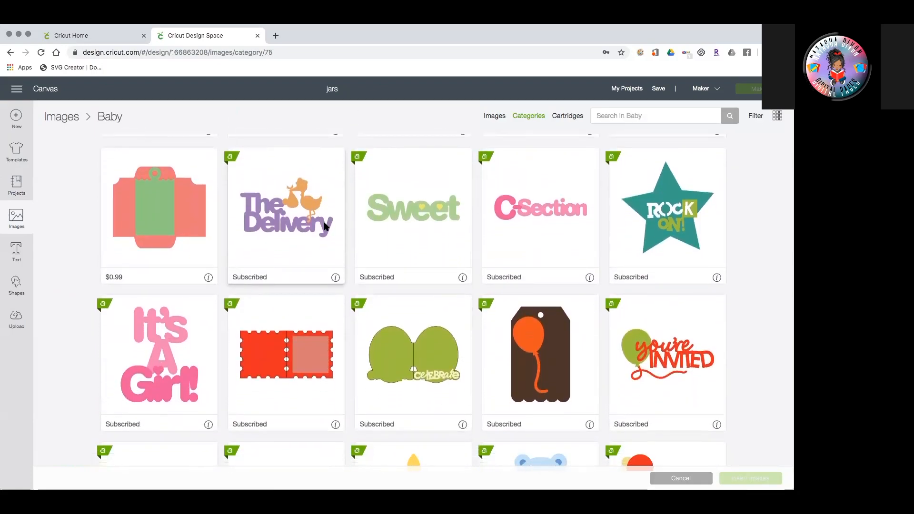
scroll(325, 226, down, 1)
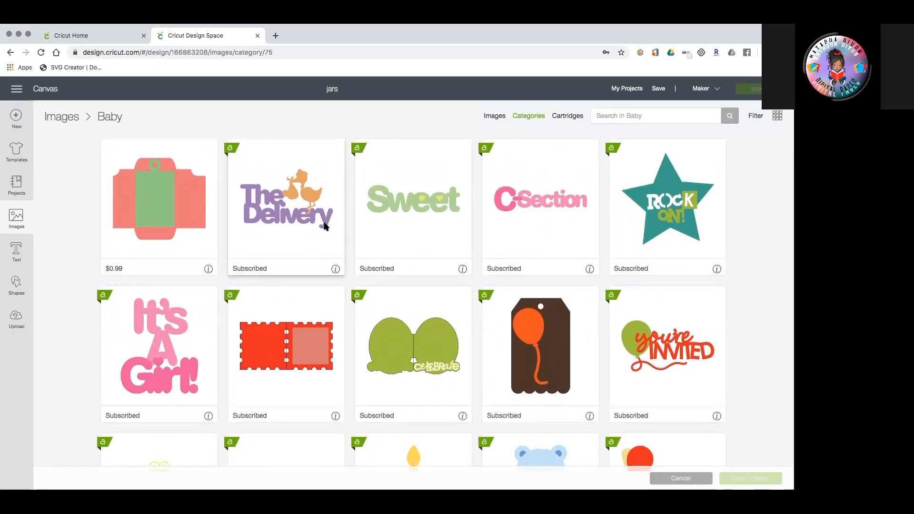
scroll(325, 226, down, 10)
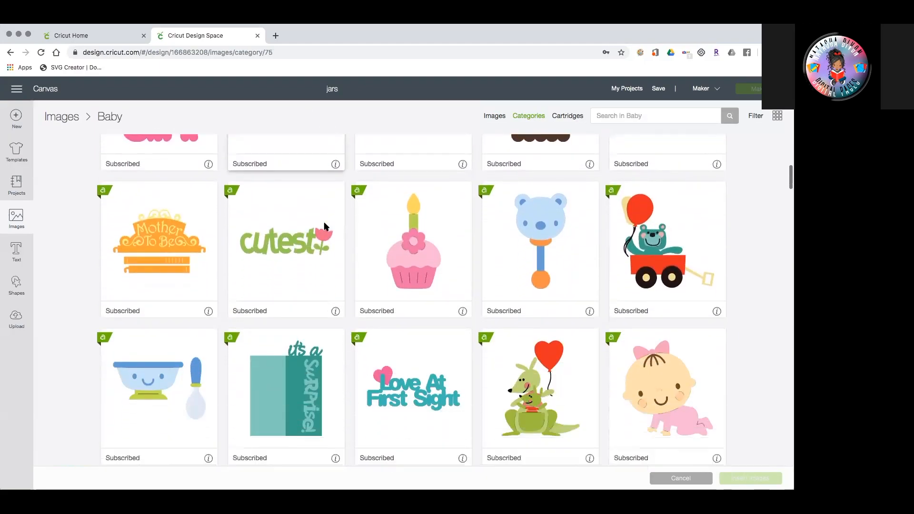
scroll(324, 226, down, 10)
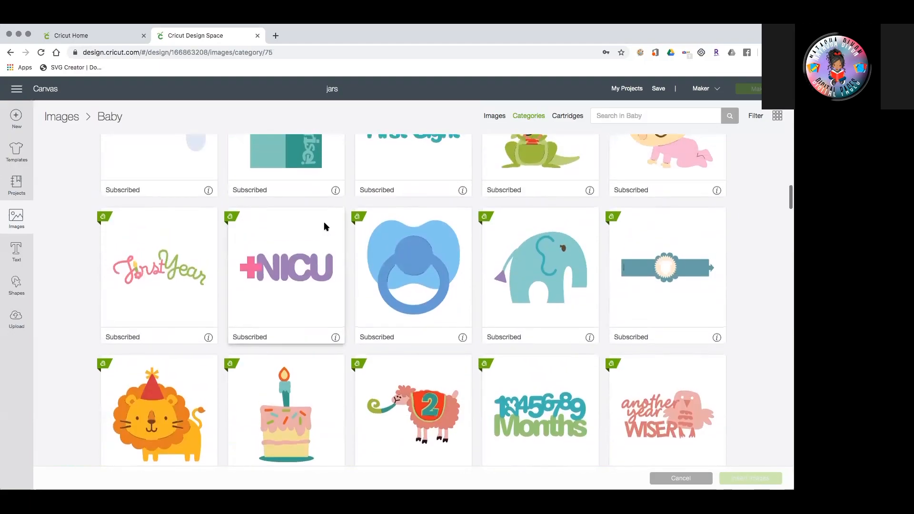
scroll(325, 226, up, 20)
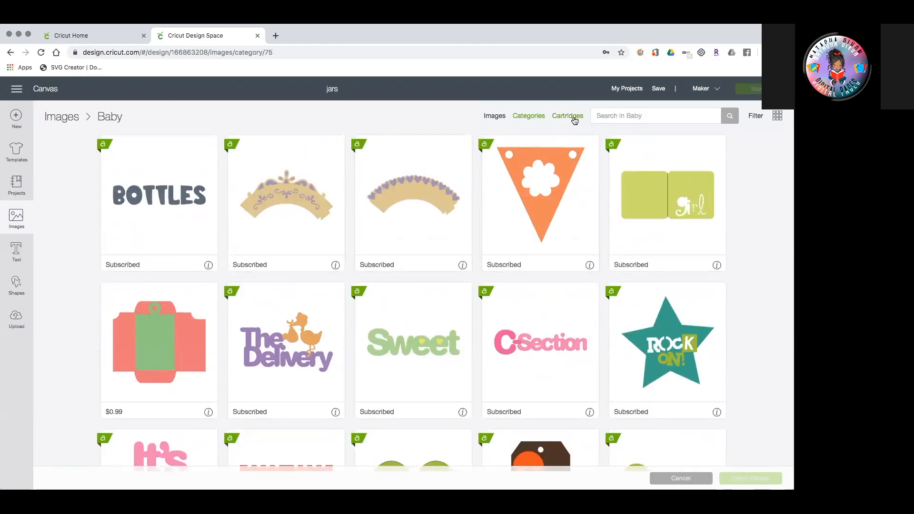
- Show the image library by cartridges and look through the image sets from 'Tis the Season to 3D Lanterns
click(575, 121)
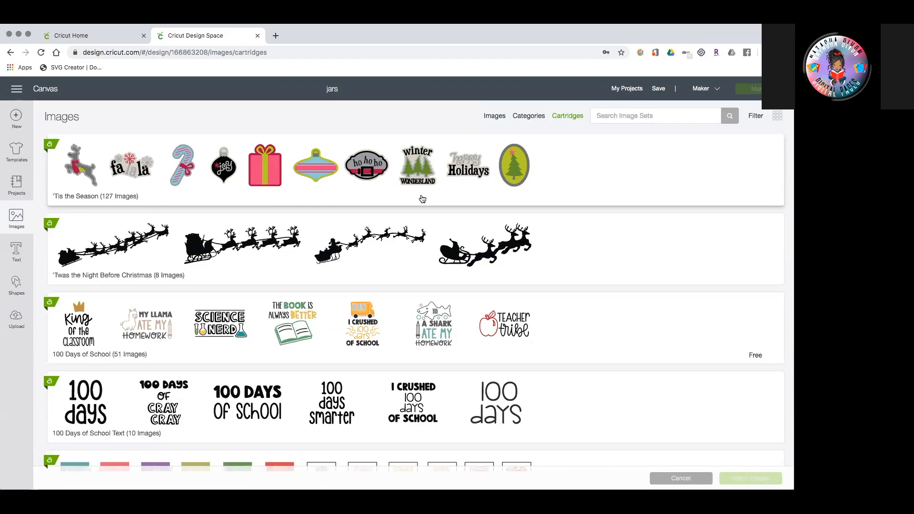
scroll(153, 268, down, 5)
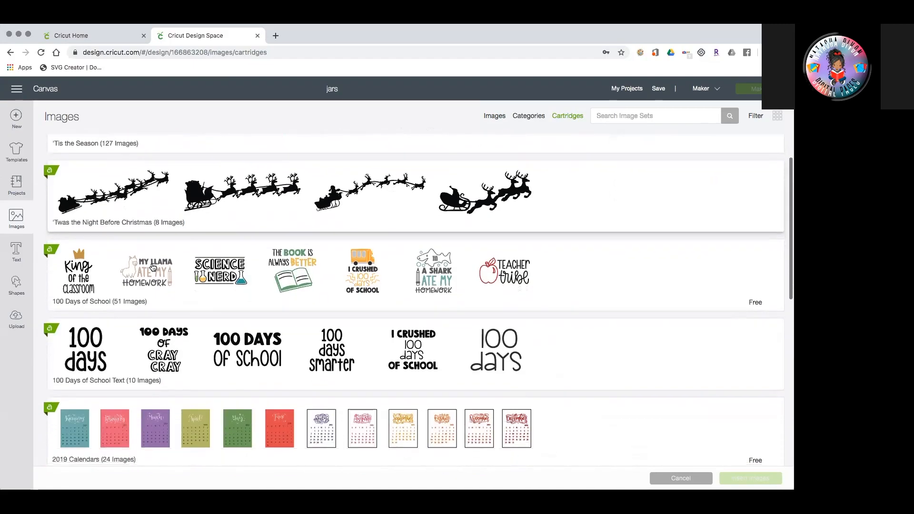
scroll(153, 267, down, 8)
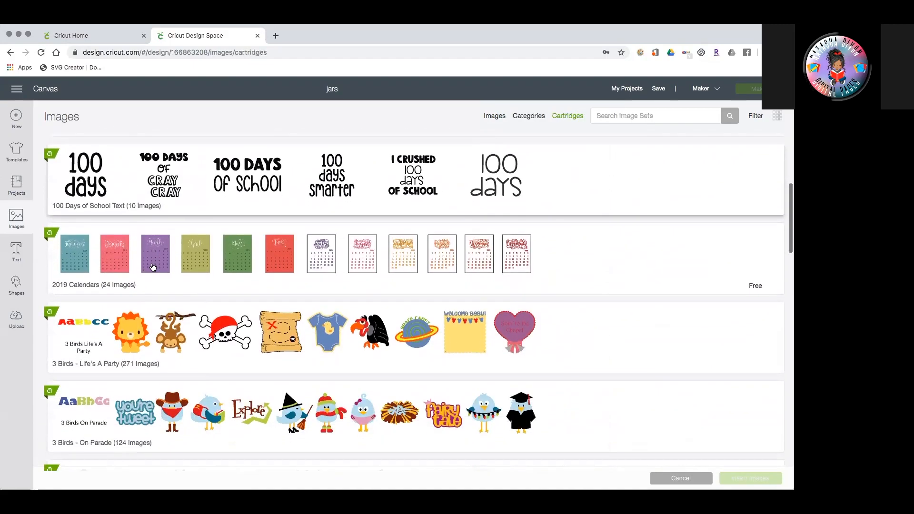
scroll(153, 268, down, 5)
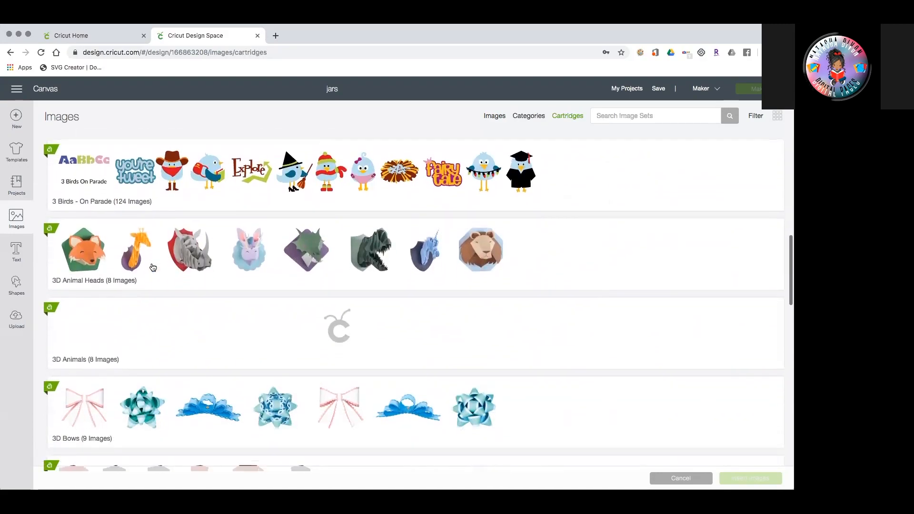
scroll(153, 267, down, 9)
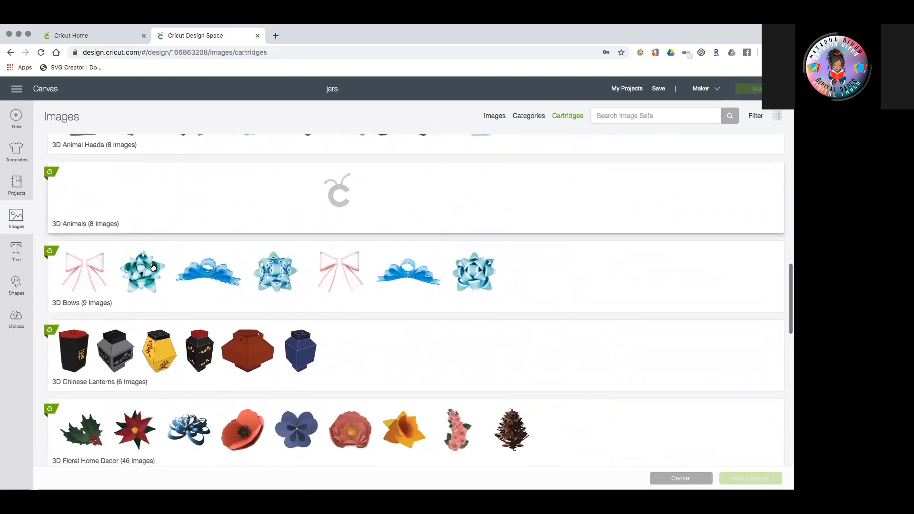
scroll(153, 267, down, 2)
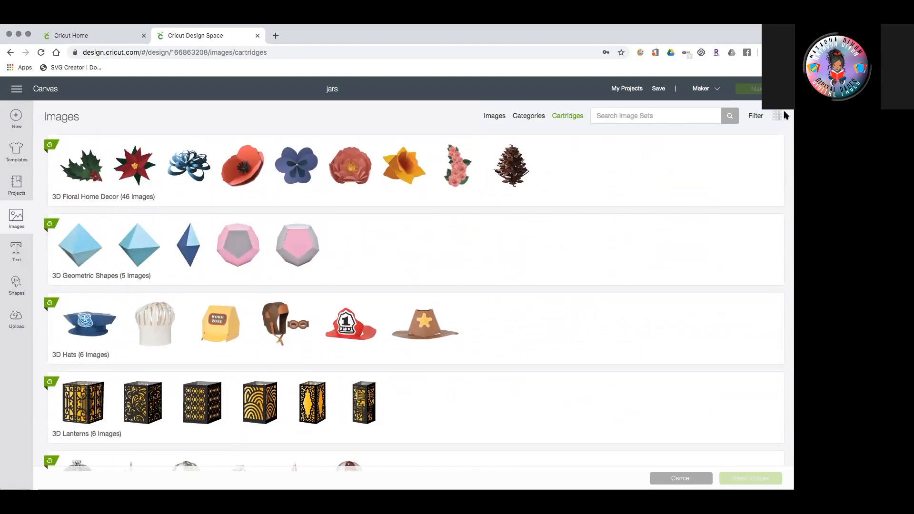
- View the ownership filter options for the cartridges and return to the full list of images
click(756, 117)
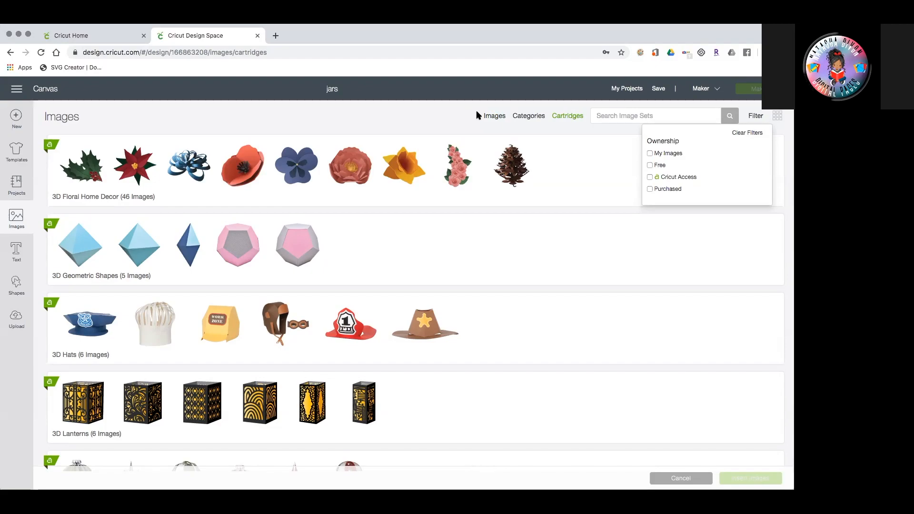
click(495, 118)
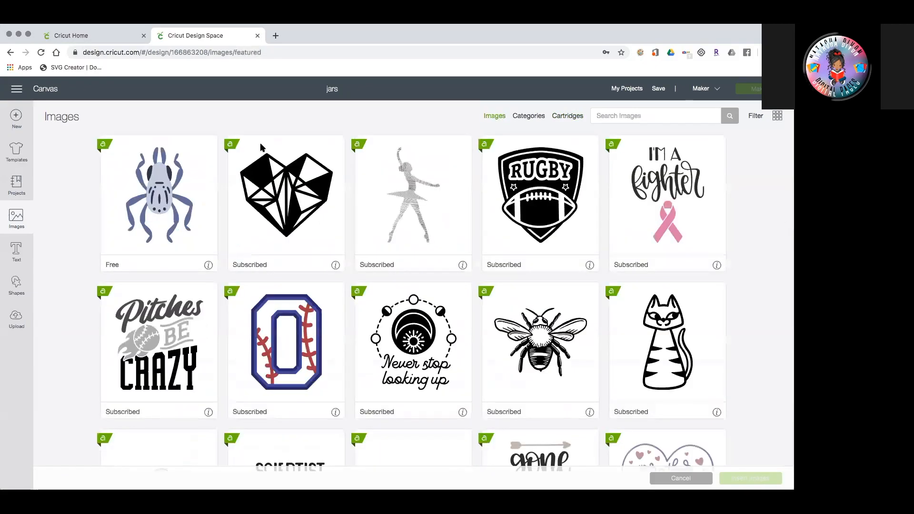
- Add a text object to the canvas containing a first name
click(16, 255)
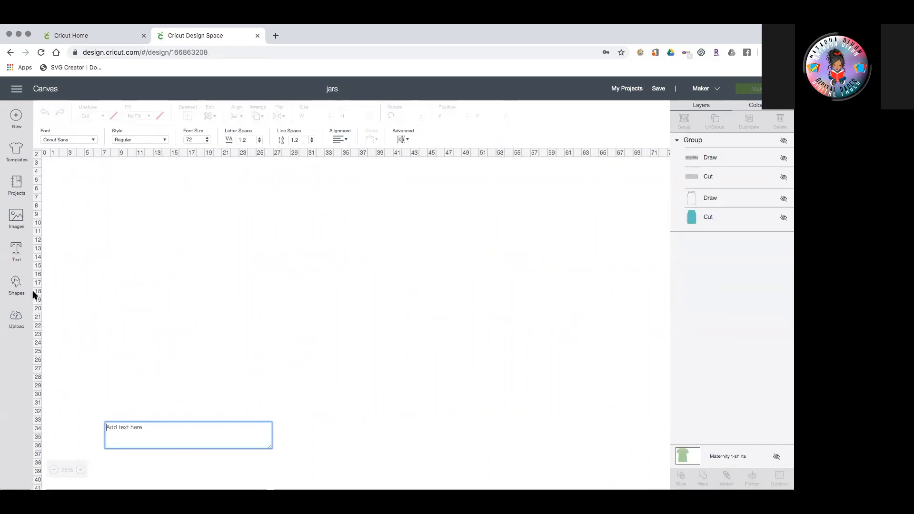
text(N)
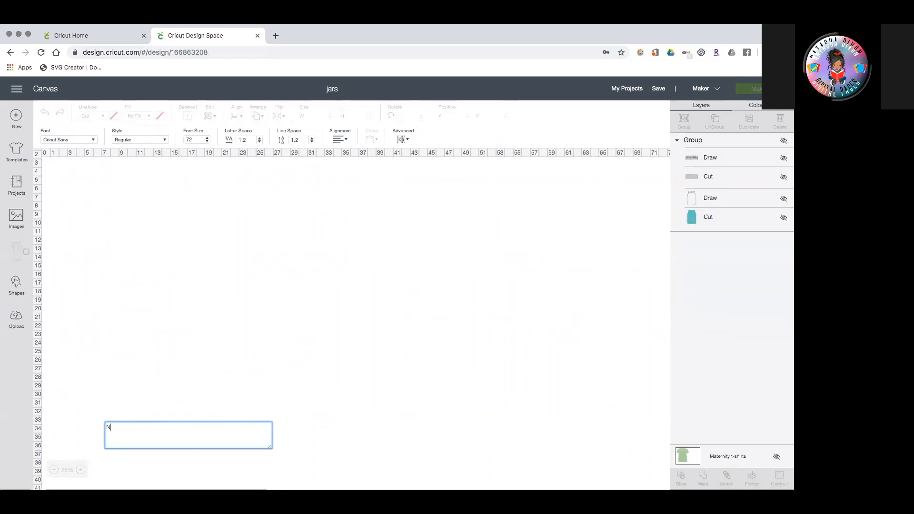
text(atasha)
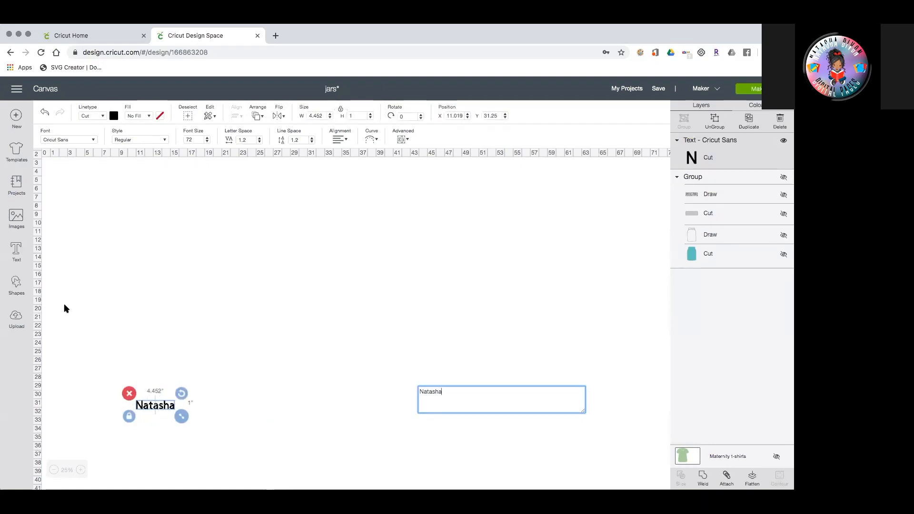
click(230, 387)
- Enlarge the name text to about 27.2 inches wide and move it to the canvas's left edge
drag(173, 405, 388, 346)
drag(351, 318, 311, 286)
click(80, 470)
click(81, 470)
click(80, 470)
scroll(109, 465, down, 6)
drag(313, 383, 40, 357)
scroll(206, 358, right, 2)
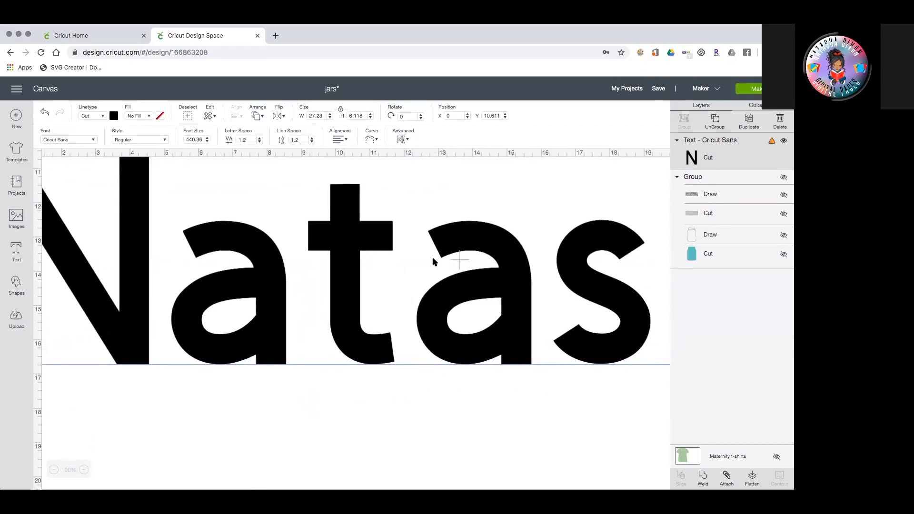
- Reposition the enlarged name text at about X 0.13, Y 12.04 inches
drag(603, 313, 300, 292)
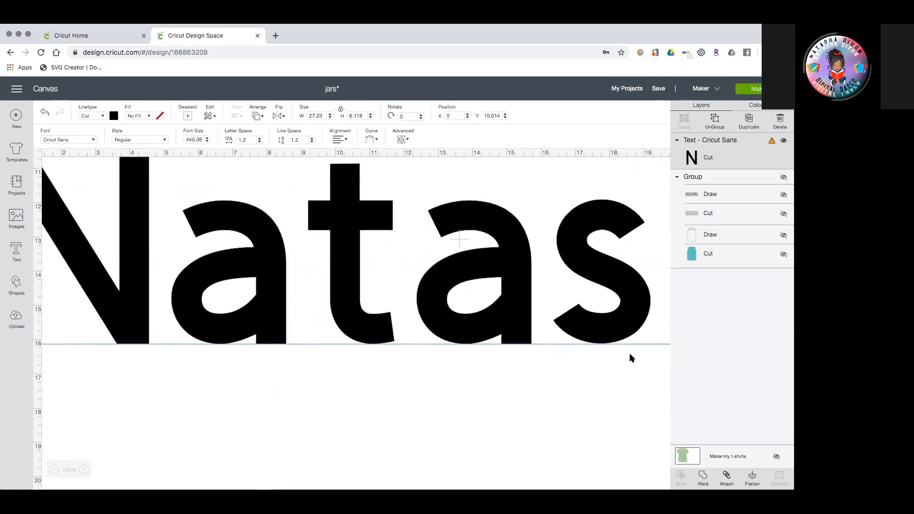
click(630, 357)
drag(143, 339, 147, 411)
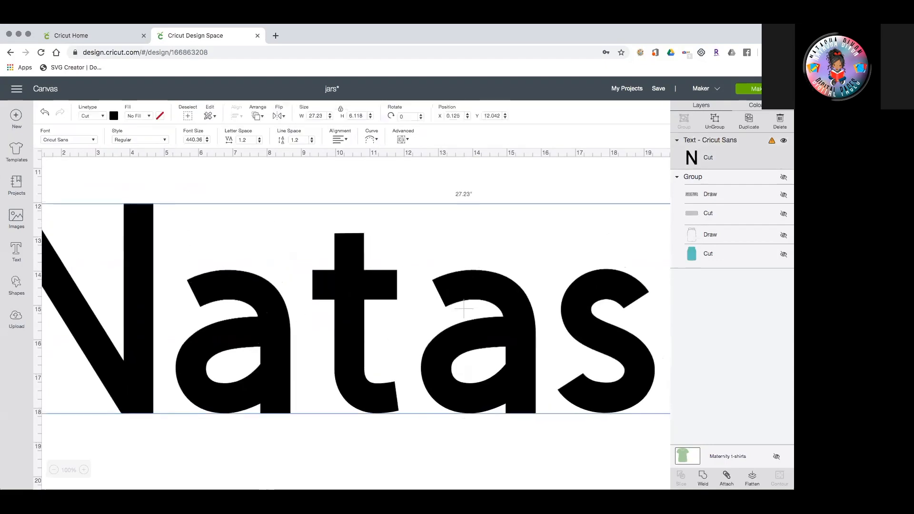
- Reduce the name text to about 19.6 inches wide and place it at about X 2.93, Y 13.07 inches
click(54, 469)
click(55, 469)
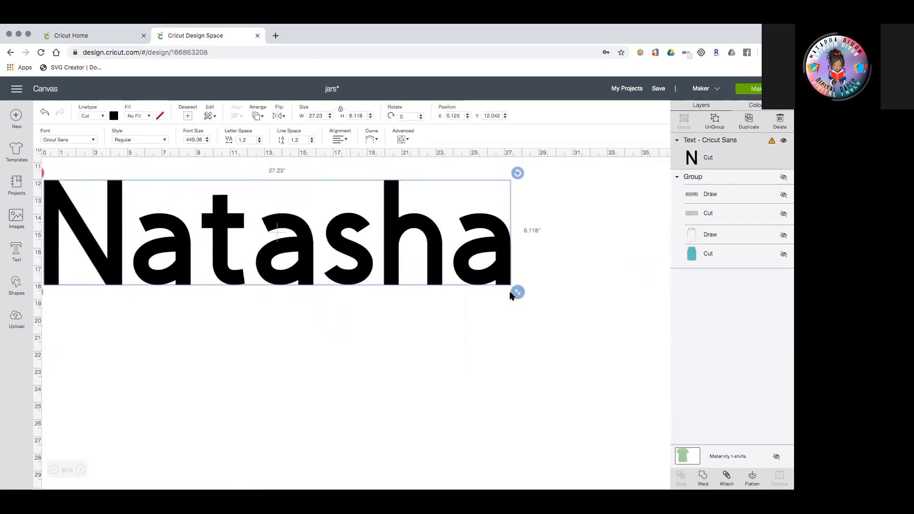
drag(515, 291, 387, 262)
drag(356, 235, 363, 203)
click(448, 215)
click(312, 186)
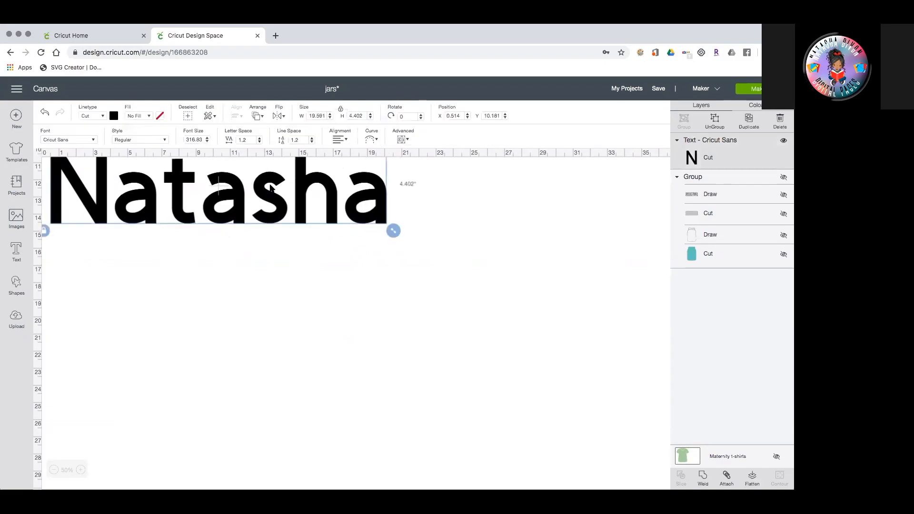
drag(168, 167, 210, 216)
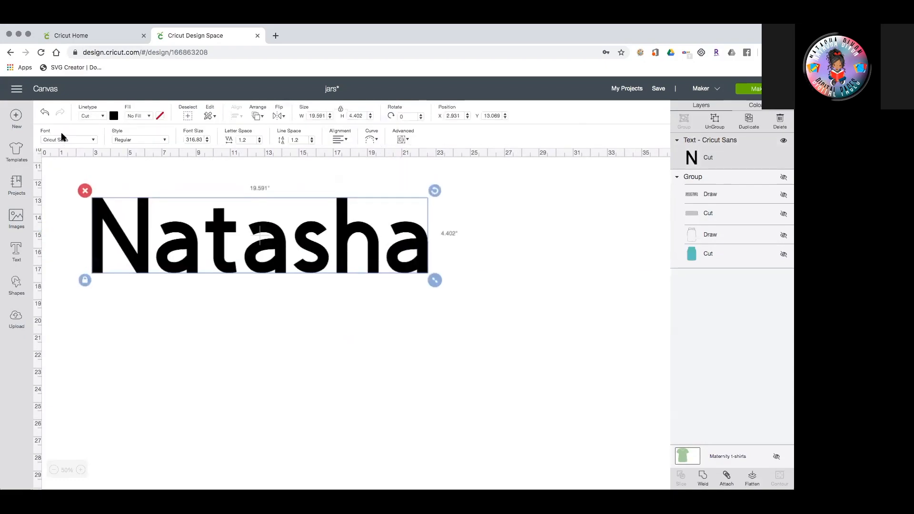
- Examine the linetype, fill, material color, edit, arrange and flip options available for the name text
click(93, 116)
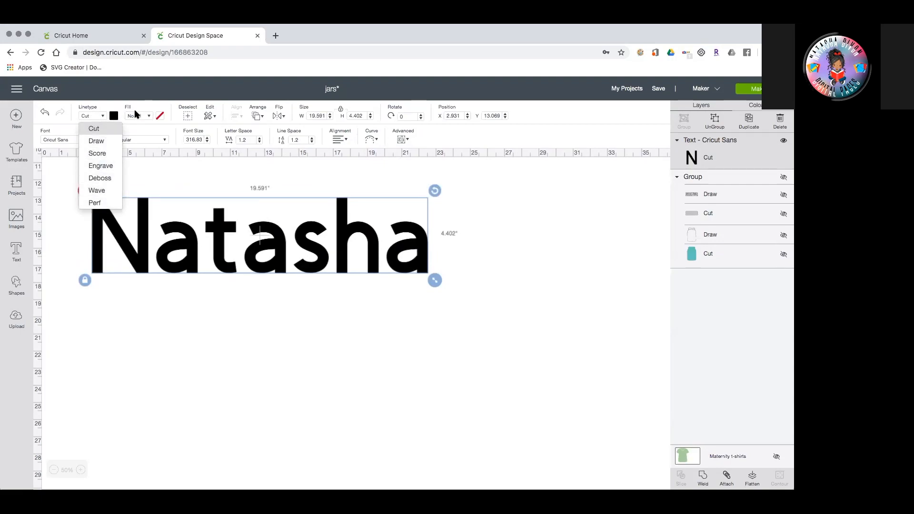
click(146, 116)
click(145, 116)
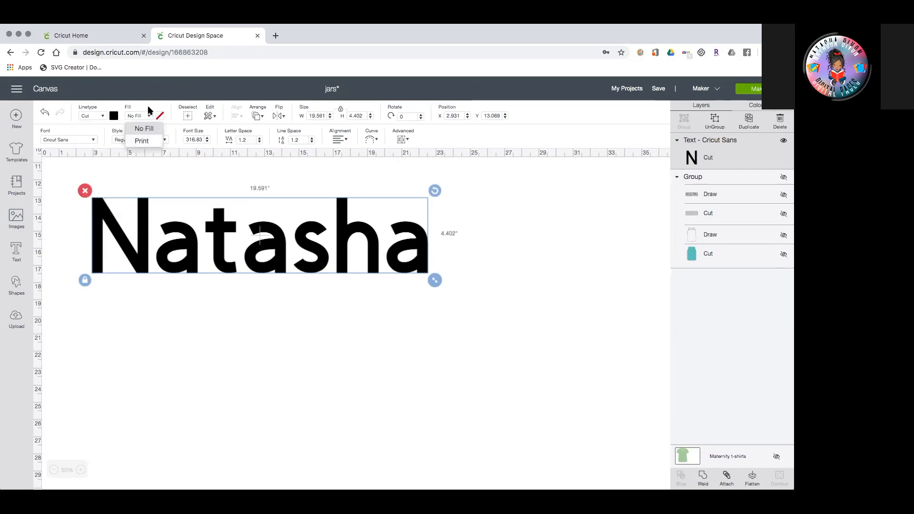
click(155, 110)
click(117, 119)
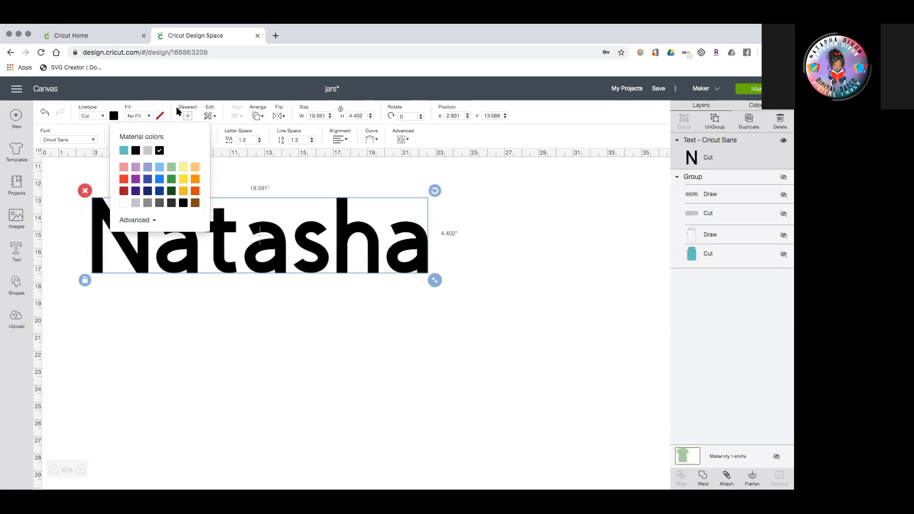
click(210, 115)
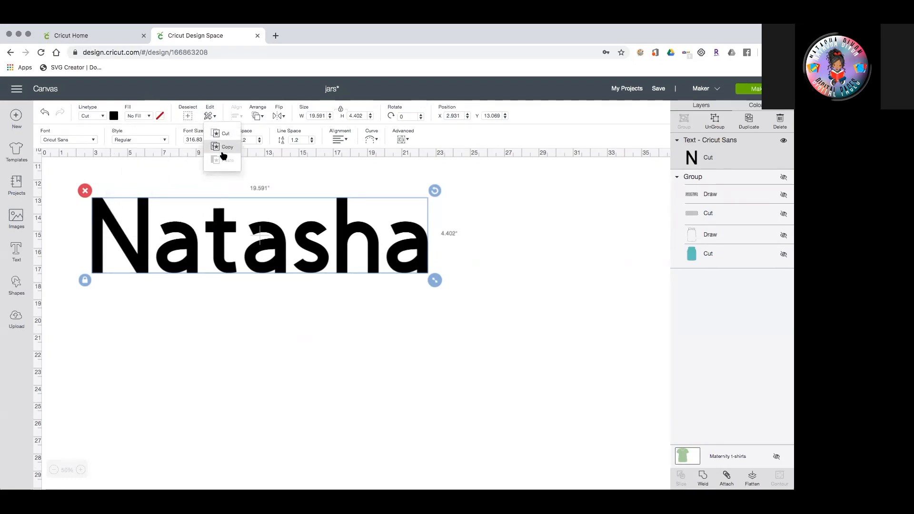
click(263, 117)
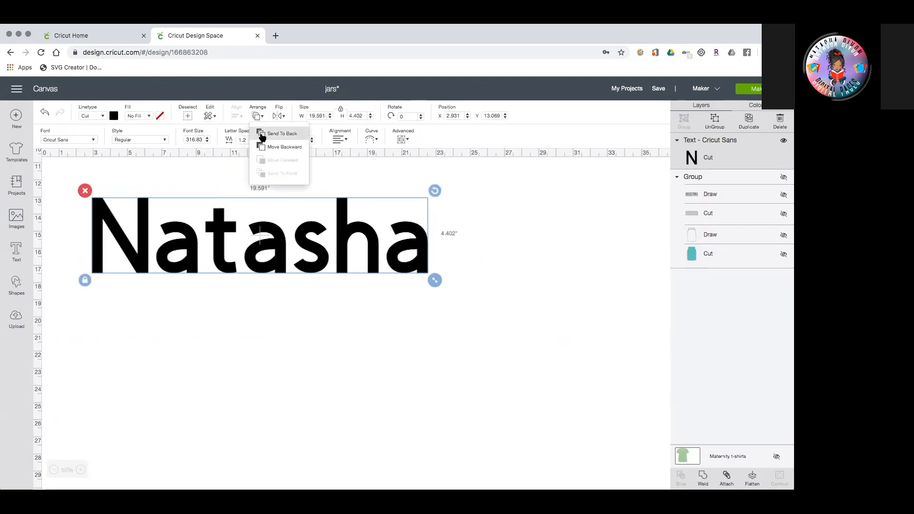
click(283, 117)
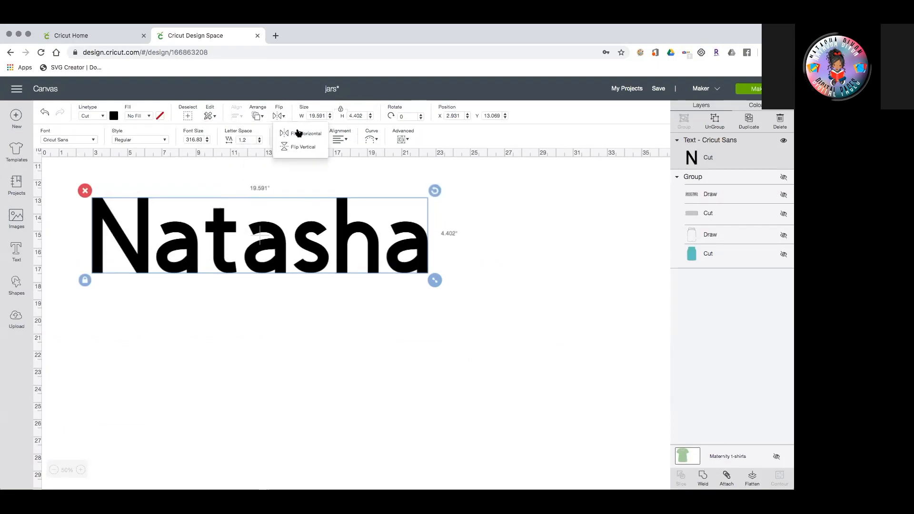
click(401, 182)
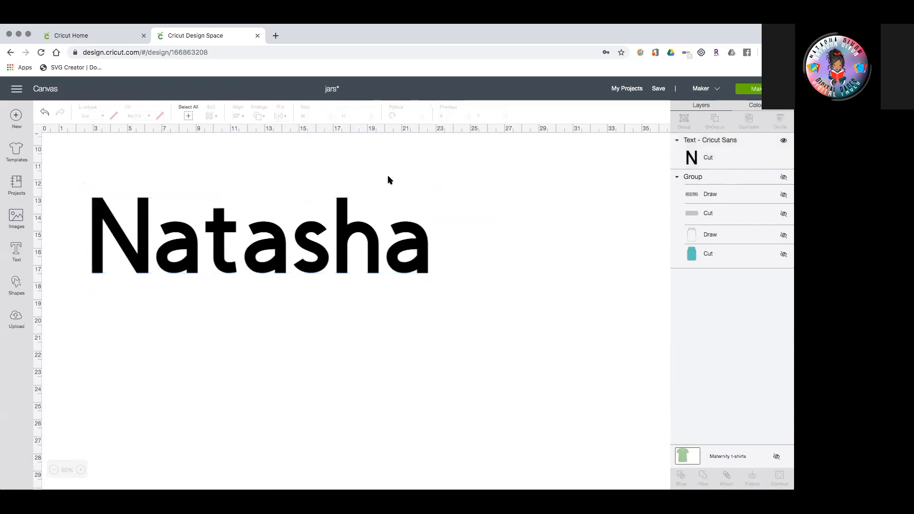
- Set the name text's font to A Child's Year
click(278, 208)
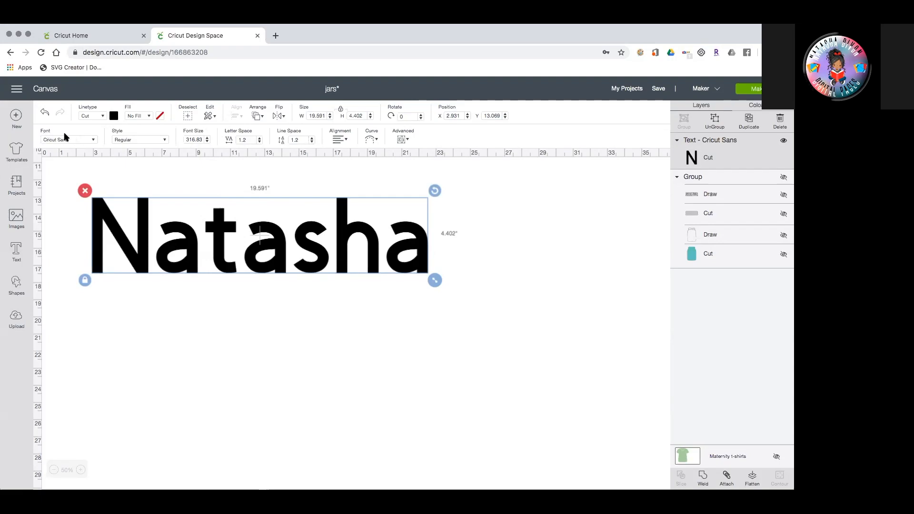
click(83, 140)
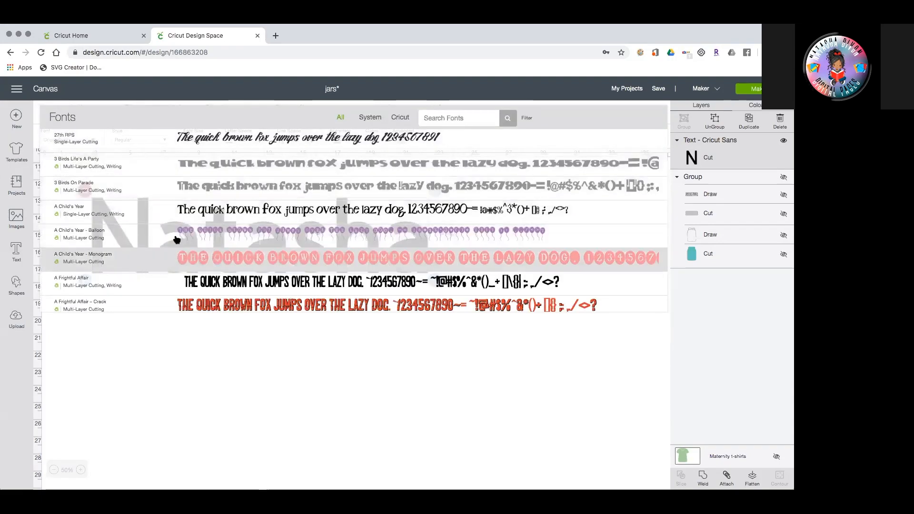
click(191, 213)
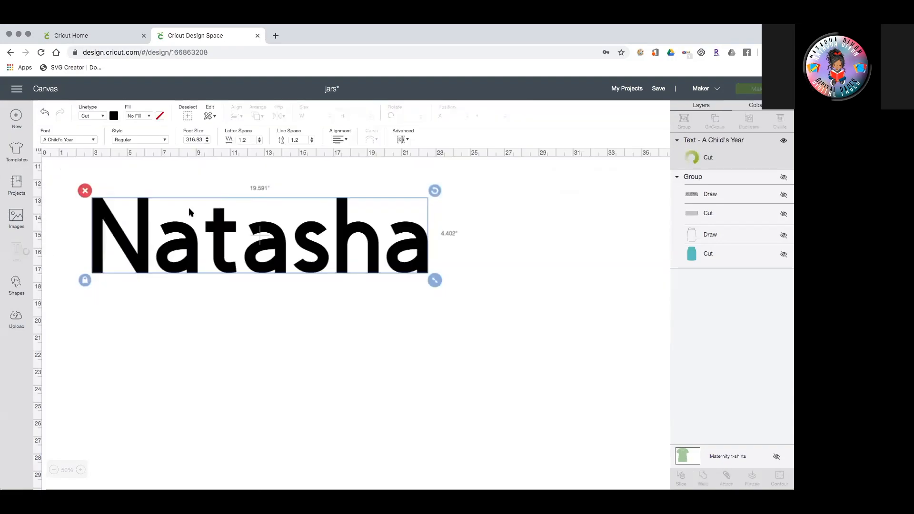
- Look through the cutting and writing types in the font list and set the name text's font to Alphalicious
click(94, 142)
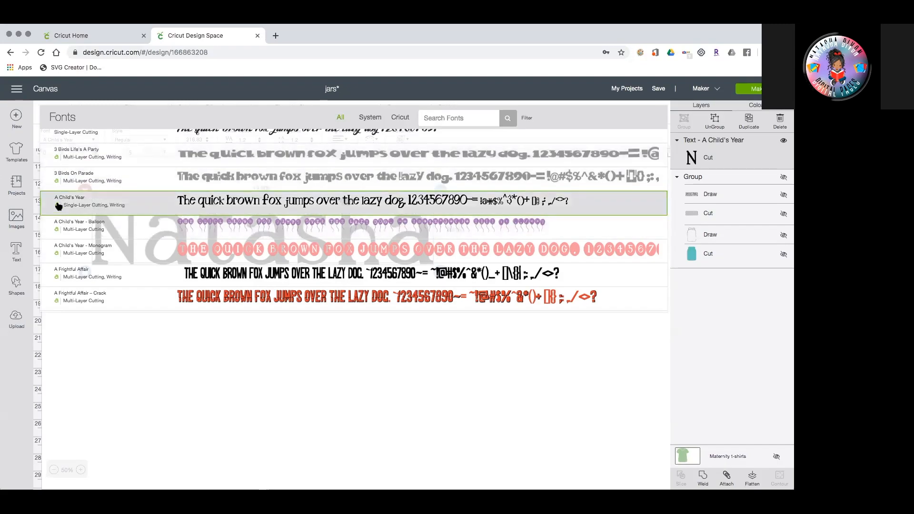
scroll(58, 224, down, 1)
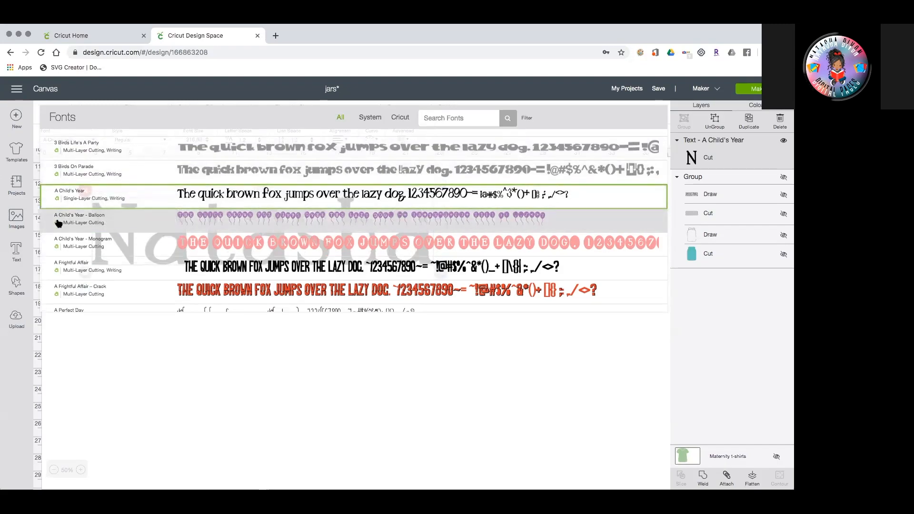
scroll(58, 223, down, 5)
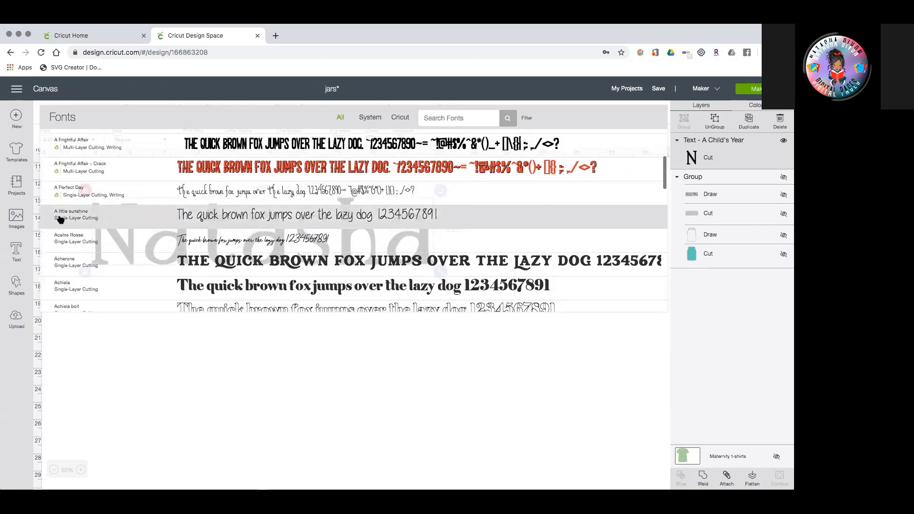
scroll(91, 229, down, 1)
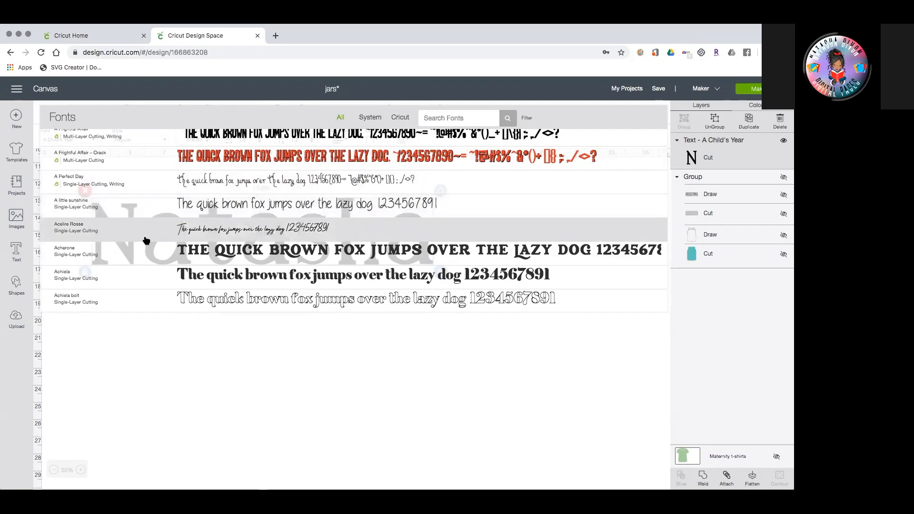
scroll(127, 232, down, 5)
scroll(127, 232, down, 1)
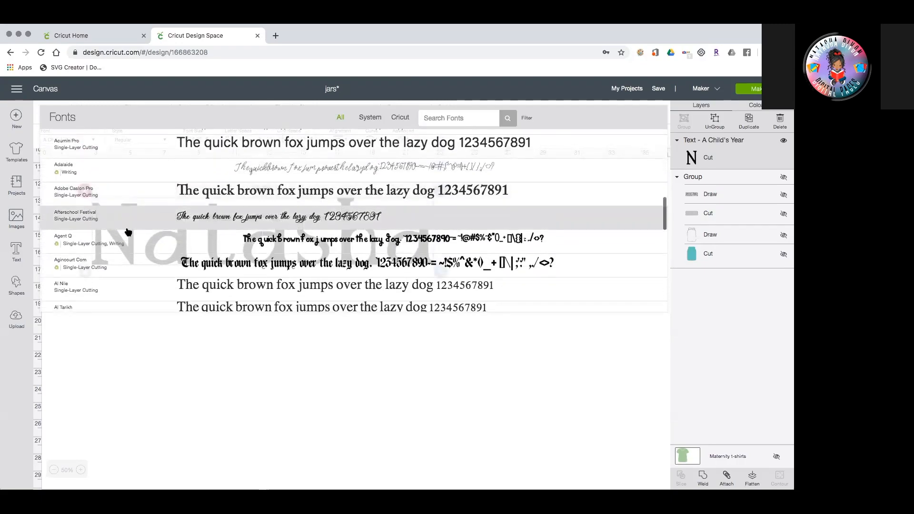
scroll(121, 233, down, 10)
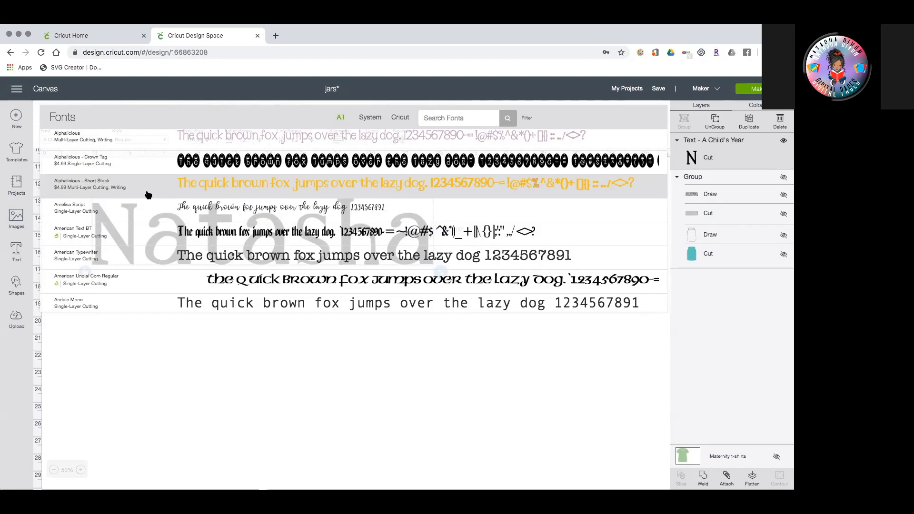
scroll(148, 194, down, 2)
scroll(147, 181, up, 6)
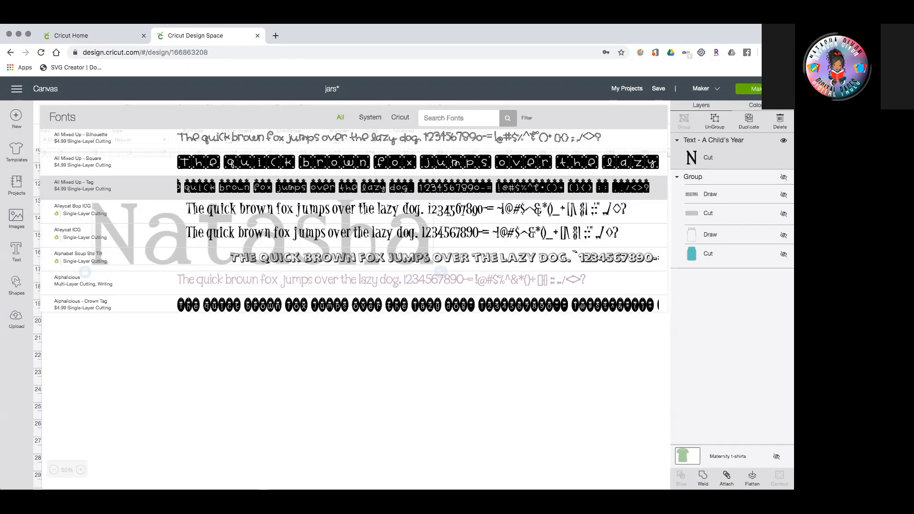
click(168, 289)
click(205, 406)
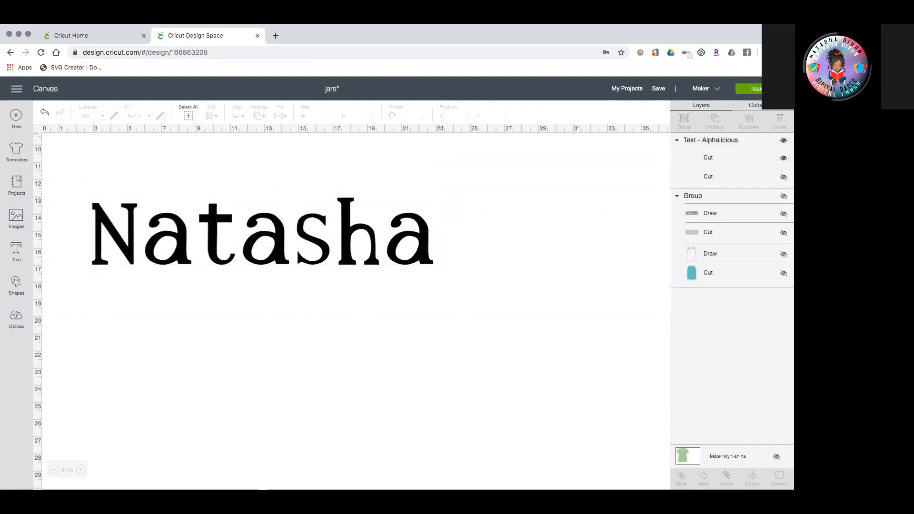
- Move the name text up slightly to about Y 12.36 inches and change its material color to dark green
click(224, 257)
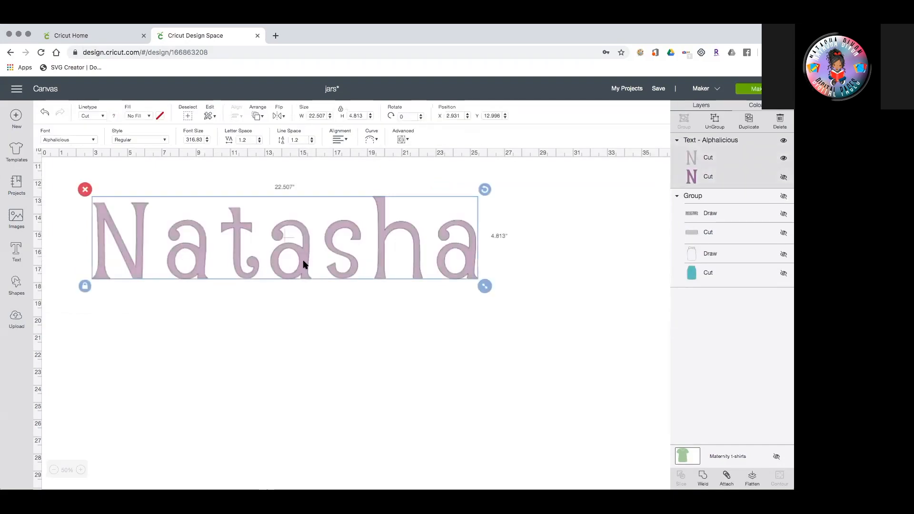
drag(304, 264, 304, 253)
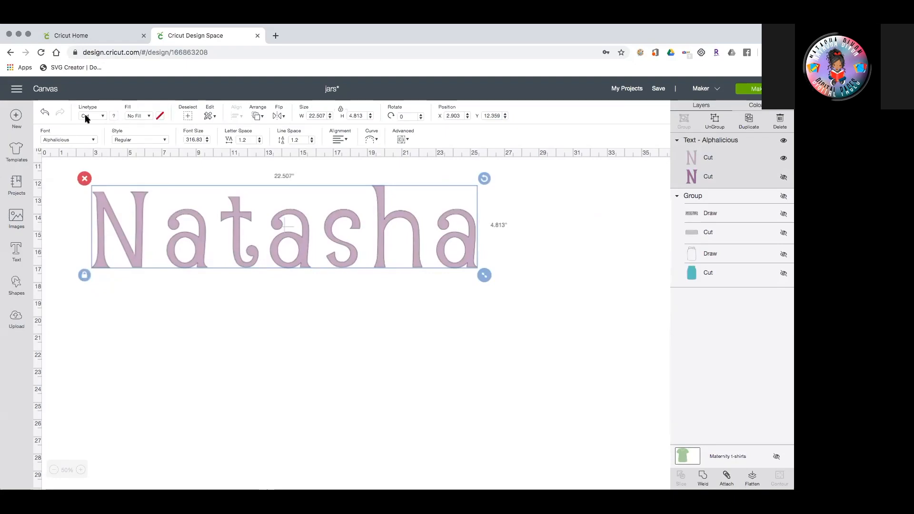
click(113, 117)
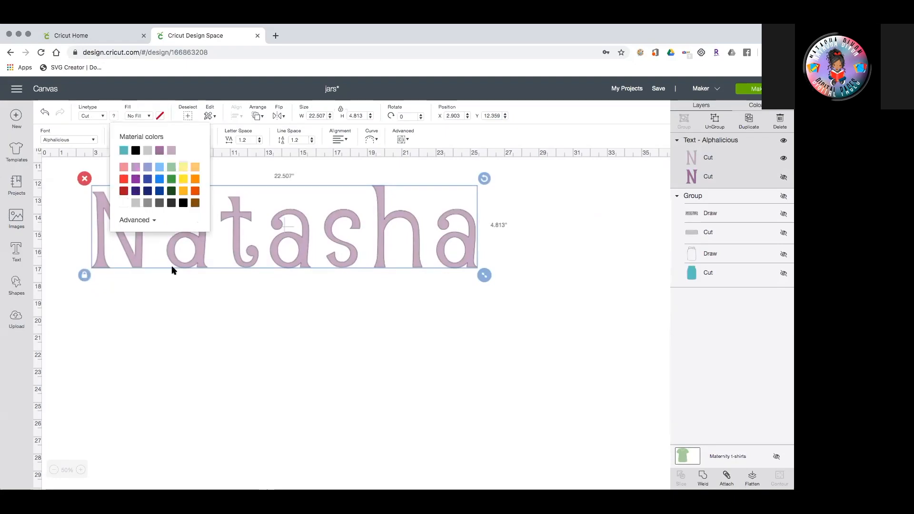
click(235, 281)
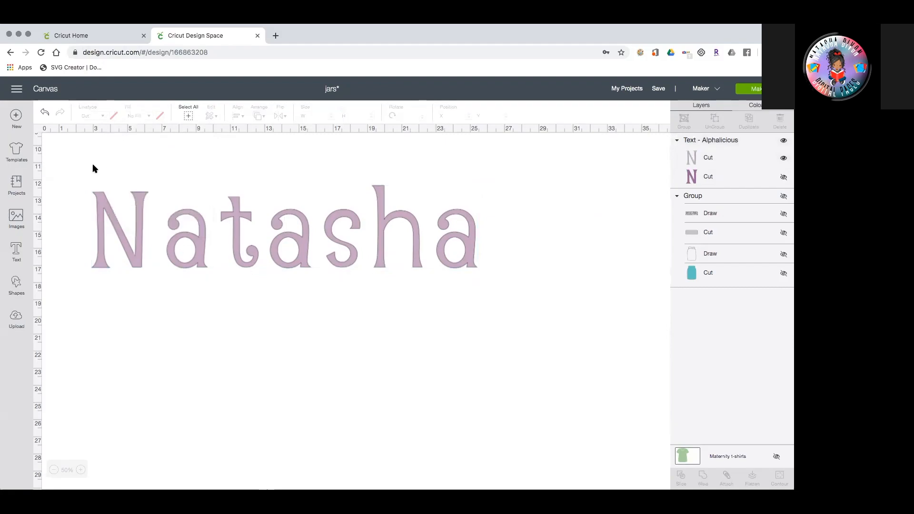
click(108, 209)
click(115, 118)
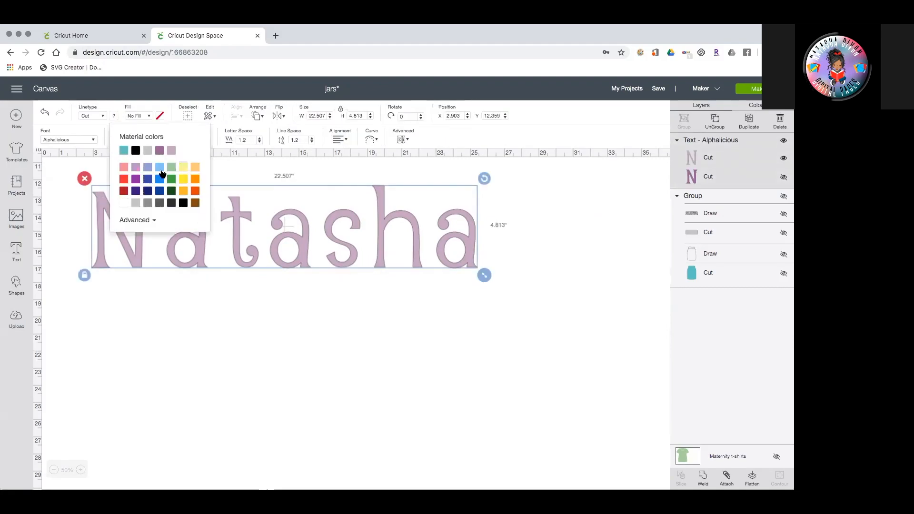
click(170, 190)
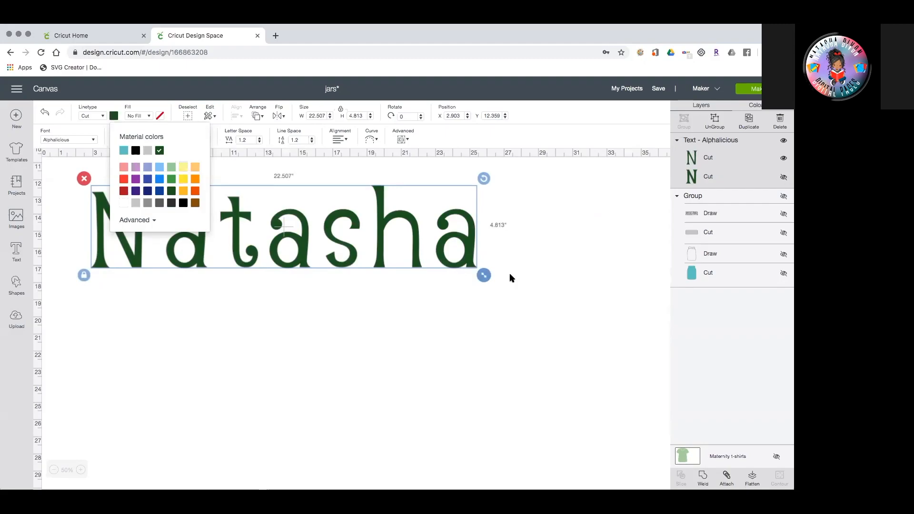
- Set the name text's style to Writing
click(495, 309)
click(232, 227)
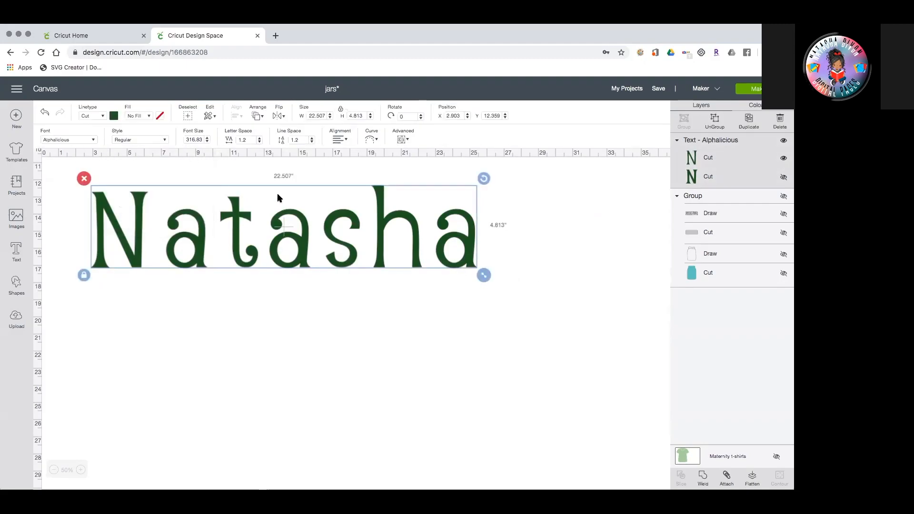
click(120, 140)
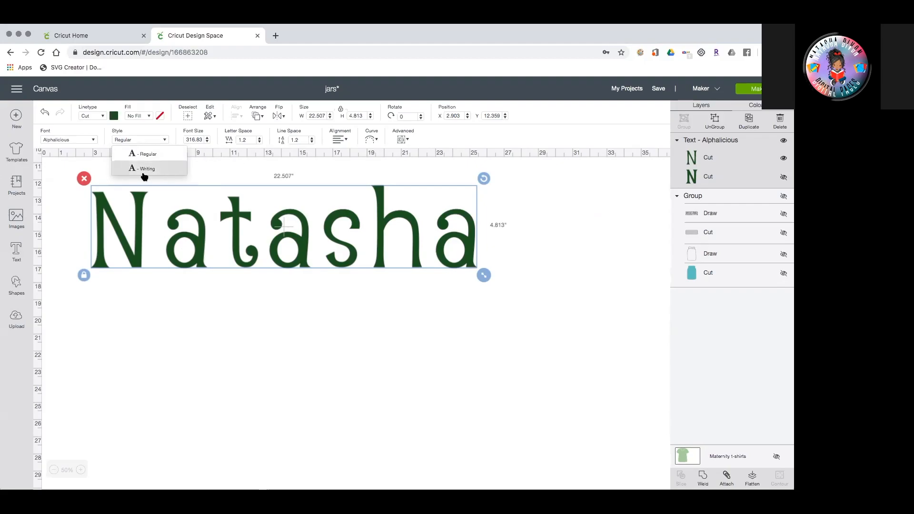
click(144, 169)
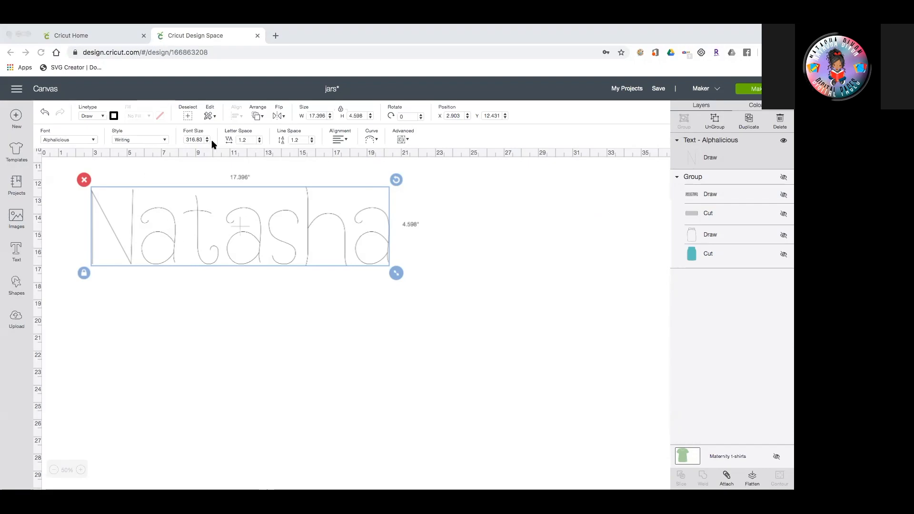
- Reduce the name text's letter spacing to 0.5
click(259, 142)
click(259, 142)
click(258, 142)
click(259, 142)
click(259, 142)
click(259, 142)
click(259, 142)
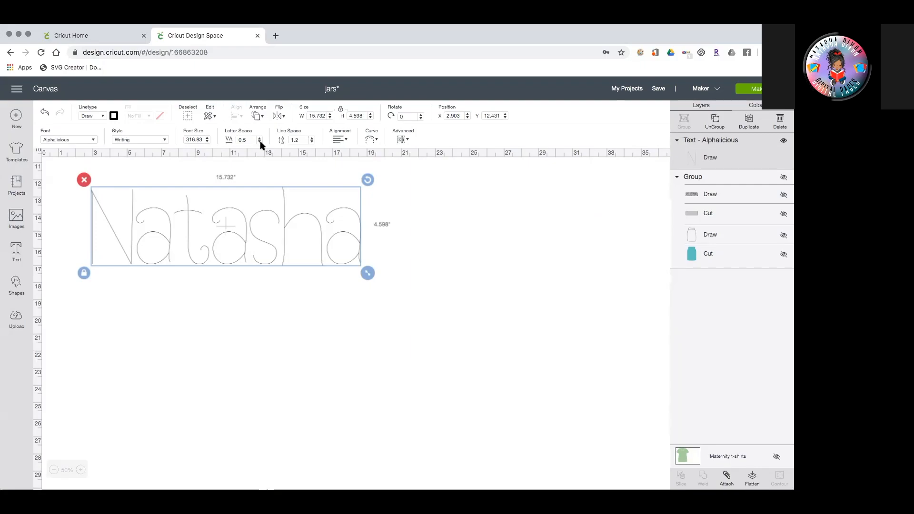
- Change the name text's font to Alexis Mattox - Emma Rae
click(93, 141)
scroll(205, 205, up, 7)
scroll(225, 216, up, 3)
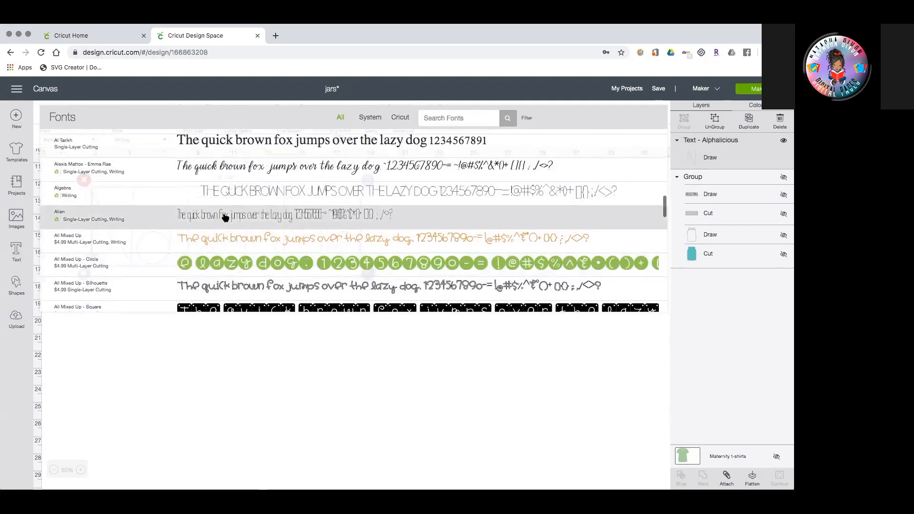
scroll(225, 217, up, 2)
click(225, 195)
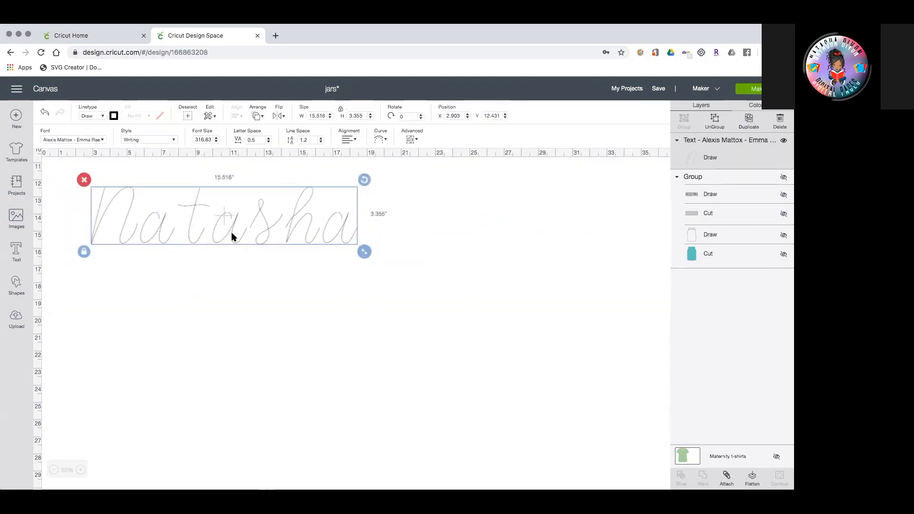
- Tighten the name text's letter spacing to 0
click(268, 142)
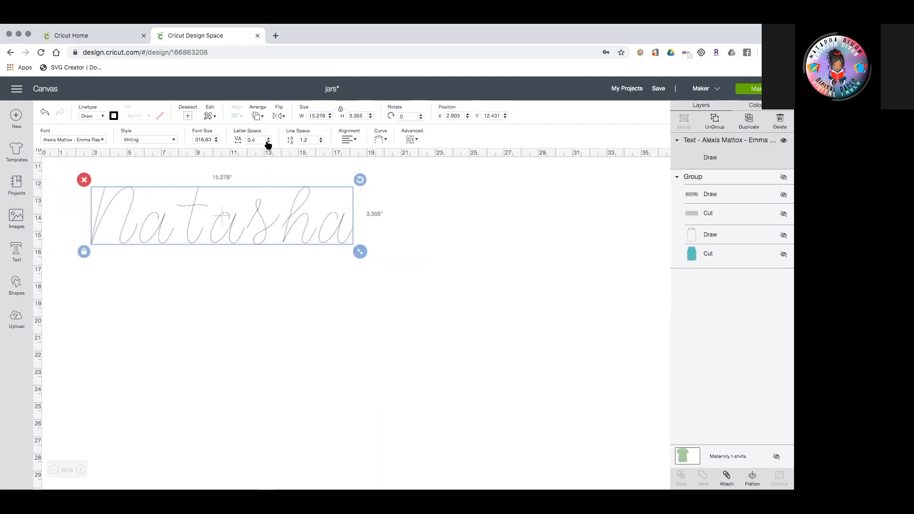
click(268, 142)
click(268, 142)
click(268, 142)
click(268, 142)
click(268, 142)
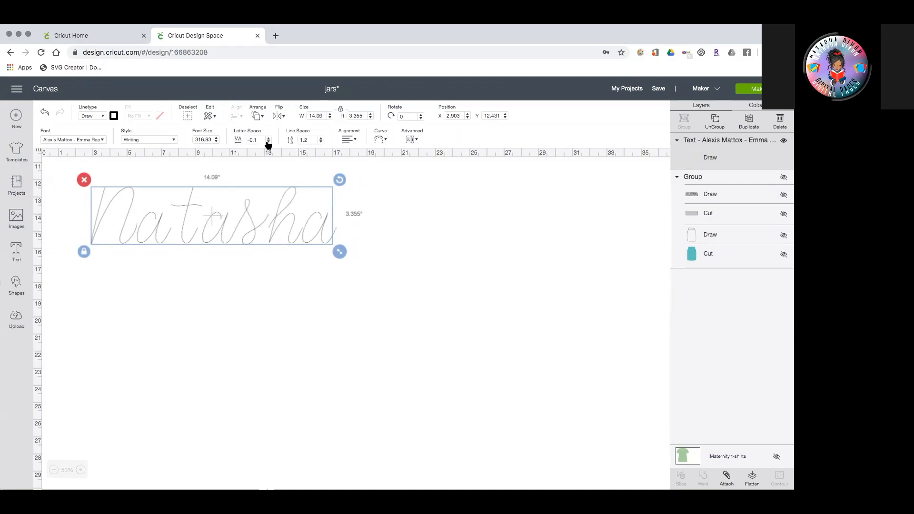
scroll(240, 232, down, 1)
click(268, 138)
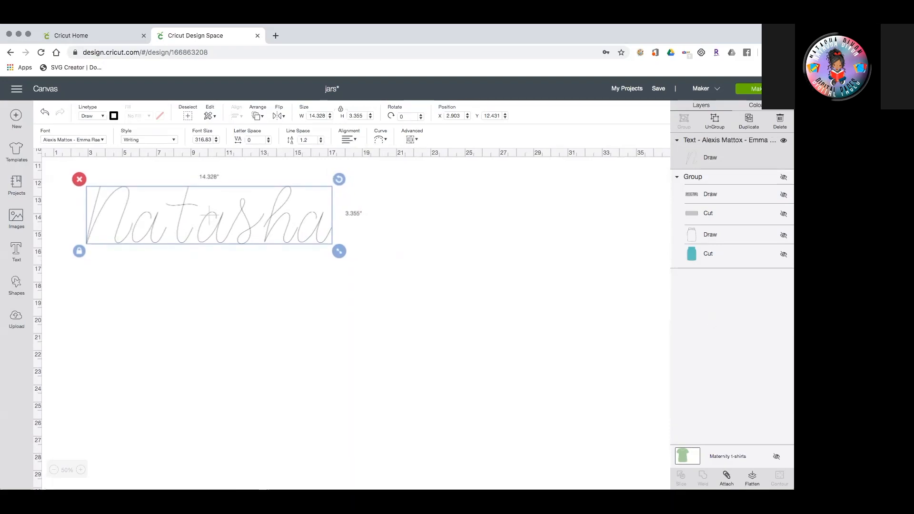
- Ungroup the name text into separate letters and nudge the first letter right to about X 3.2 inches
click(414, 139)
click(422, 152)
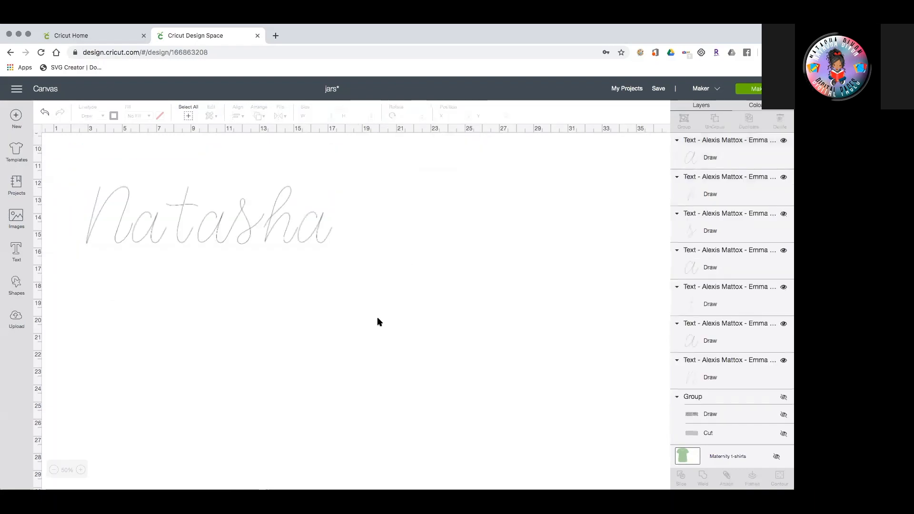
click(126, 235)
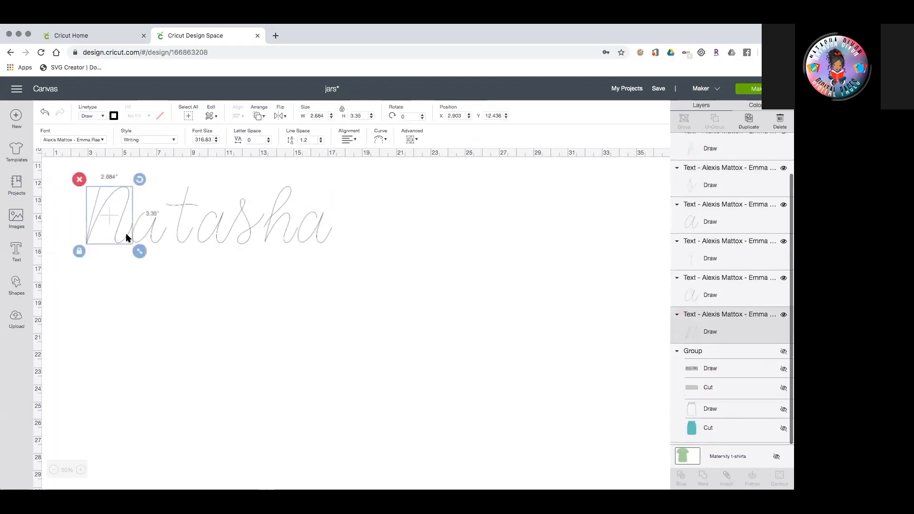
key(Right)
key(Right)
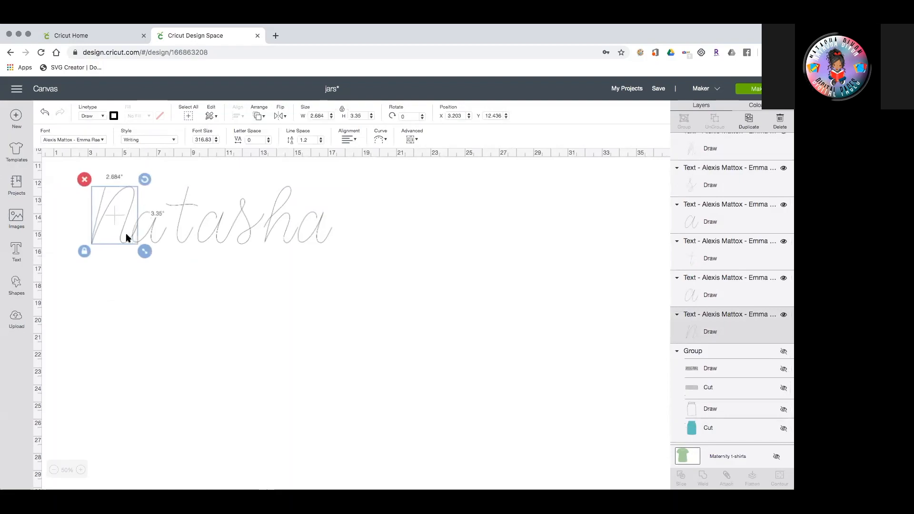
- Nudge the third letter of the name left to about X 6.96 inches so it joins the second letter
click(178, 242)
key(Left)
key(Left)
key(Left)
key(Left)
key(Left)
key(Left)
key(Left)
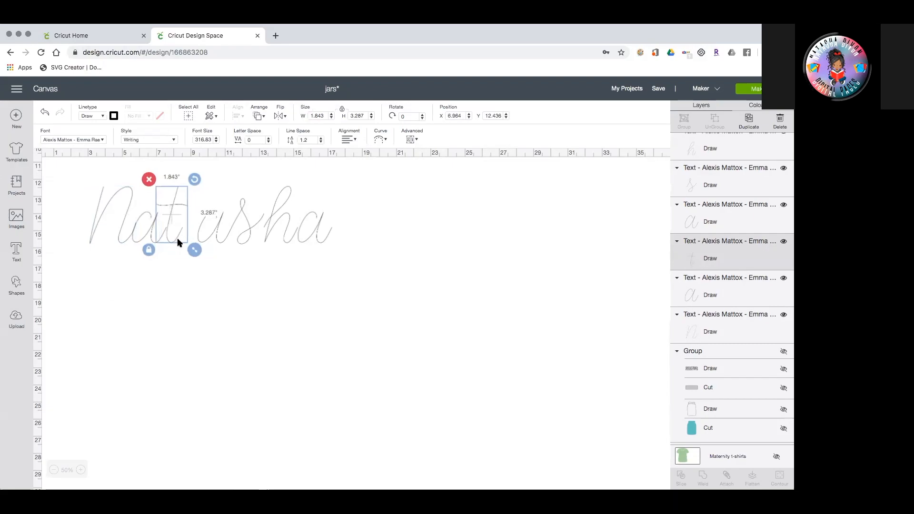
- Nudge the fourth letter of the name left until it connects with the third letter
click(197, 238)
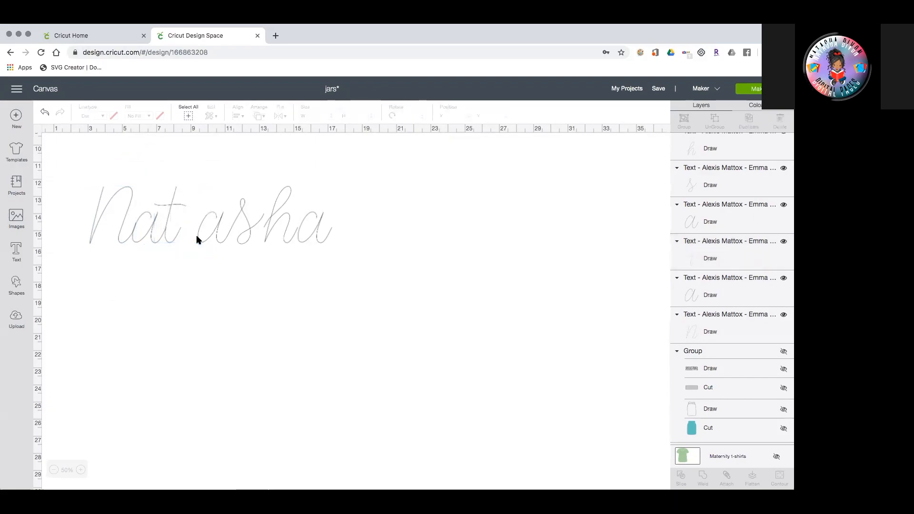
click(198, 239)
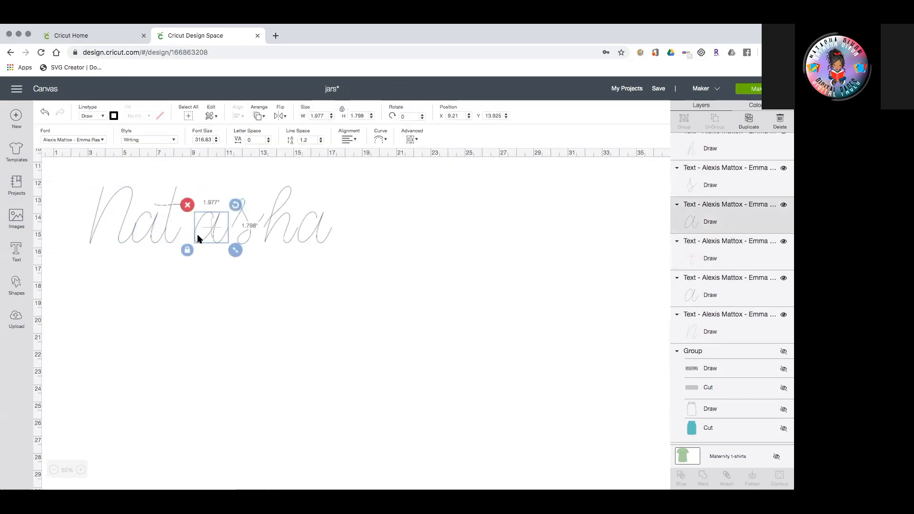
key(Left)
key(Left)
key(Left)
key(Left)
key(Left)
key(Left)
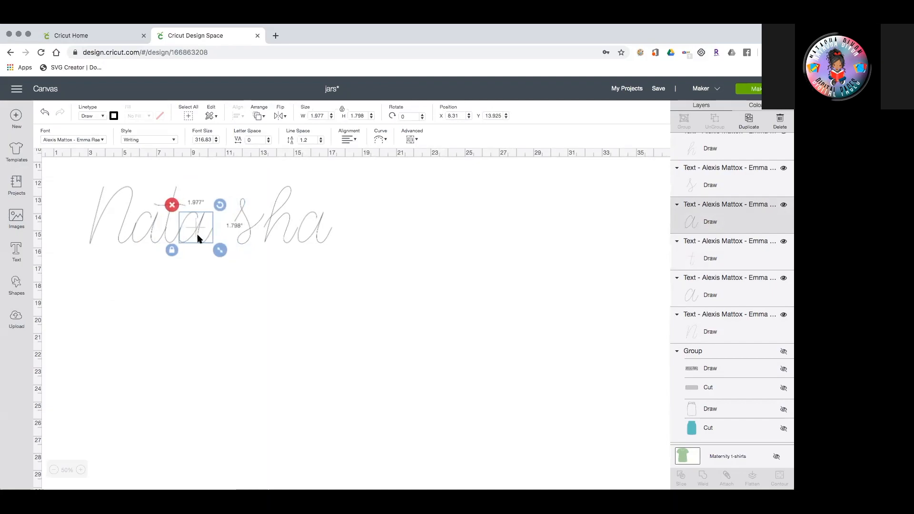
key(Right)
- Move the last three letters of the name left so each one connects with the letter before it
click(250, 351)
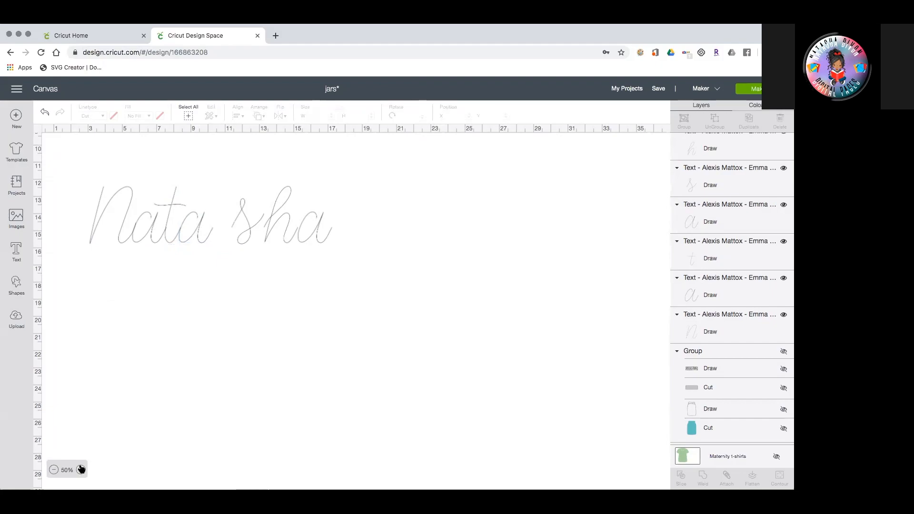
click(81, 470)
scroll(210, 313, down, 5)
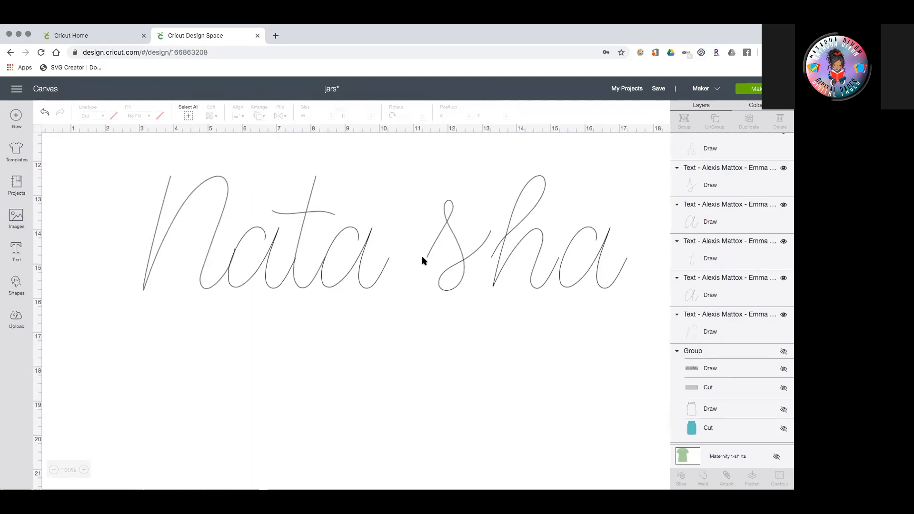
drag(462, 264, 418, 265)
drag(498, 255, 445, 256)
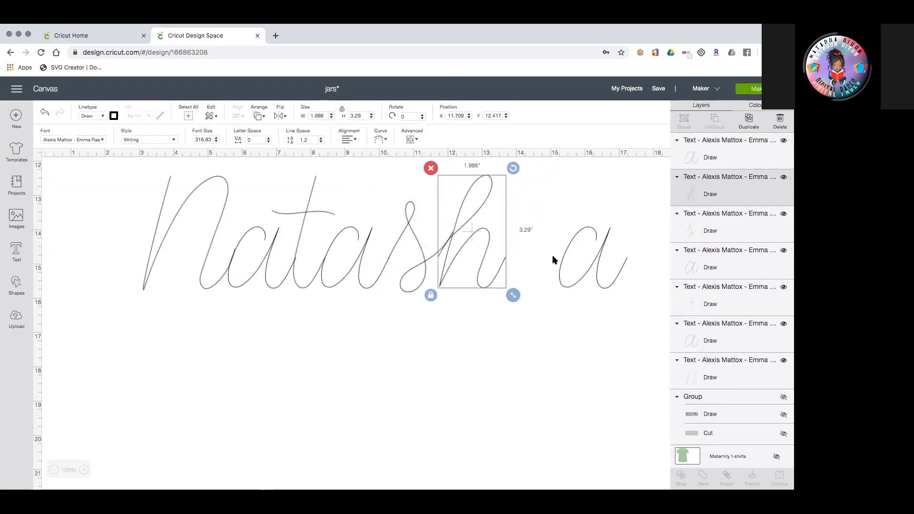
drag(562, 259, 504, 258)
click(533, 189)
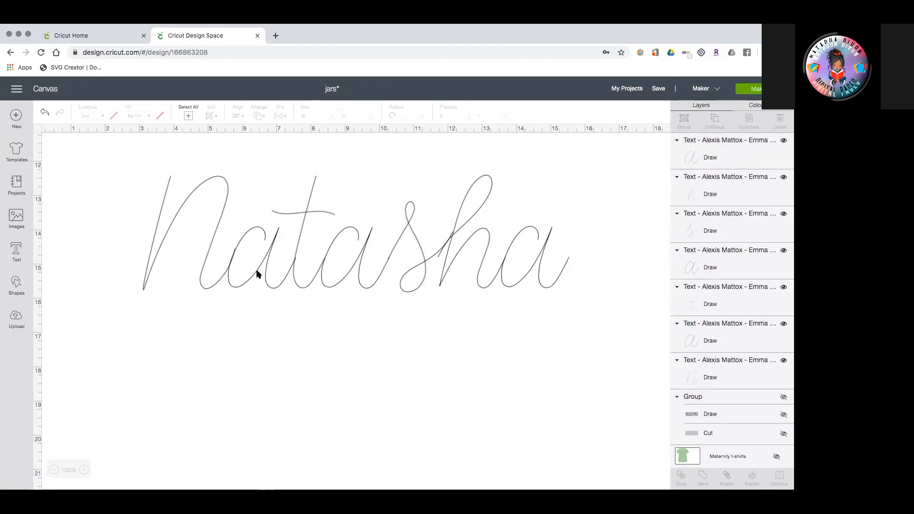
- Undo the letter moves, the ungrouping into letters and the latest letter spacing changes of the name text
click(43, 113)
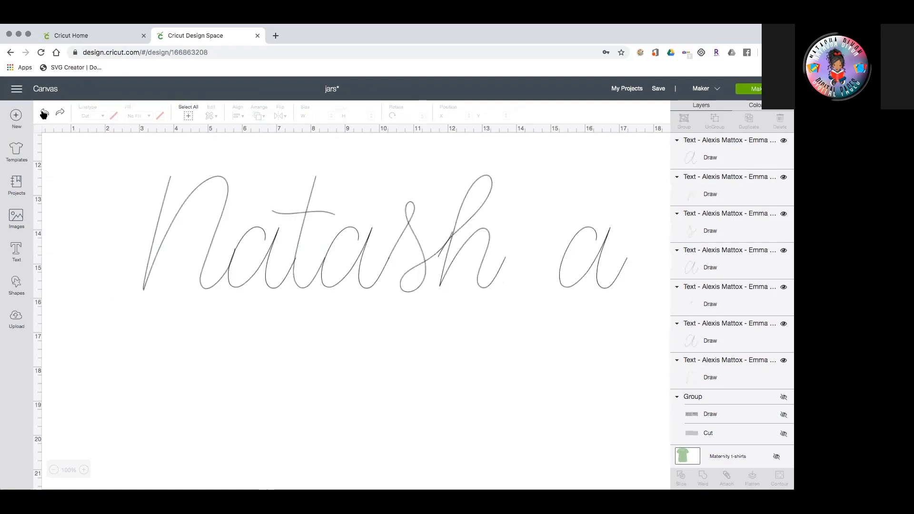
click(44, 113)
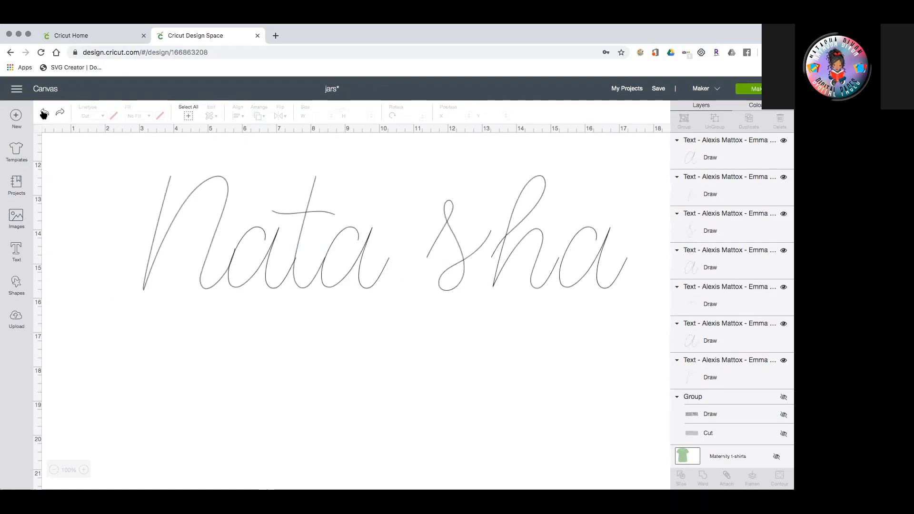
click(46, 112)
click(45, 112)
click(46, 112)
click(45, 112)
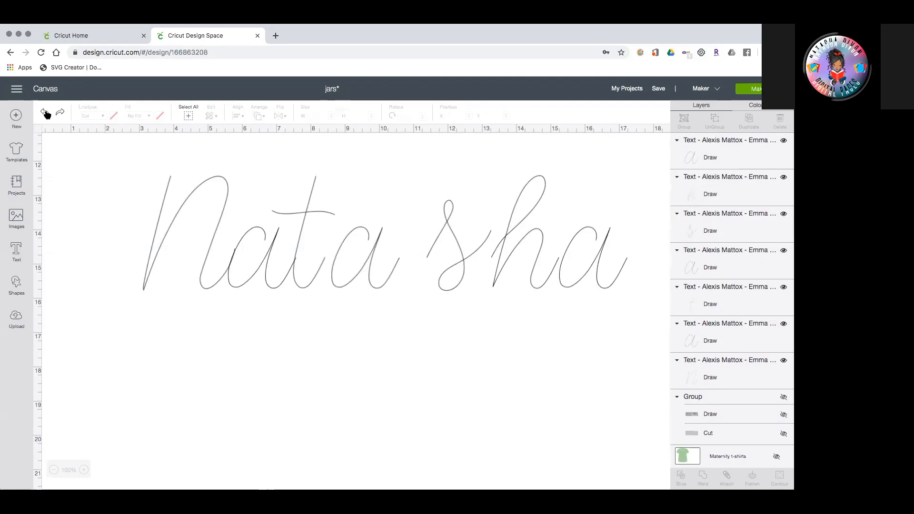
click(45, 113)
click(45, 112)
click(45, 113)
click(45, 112)
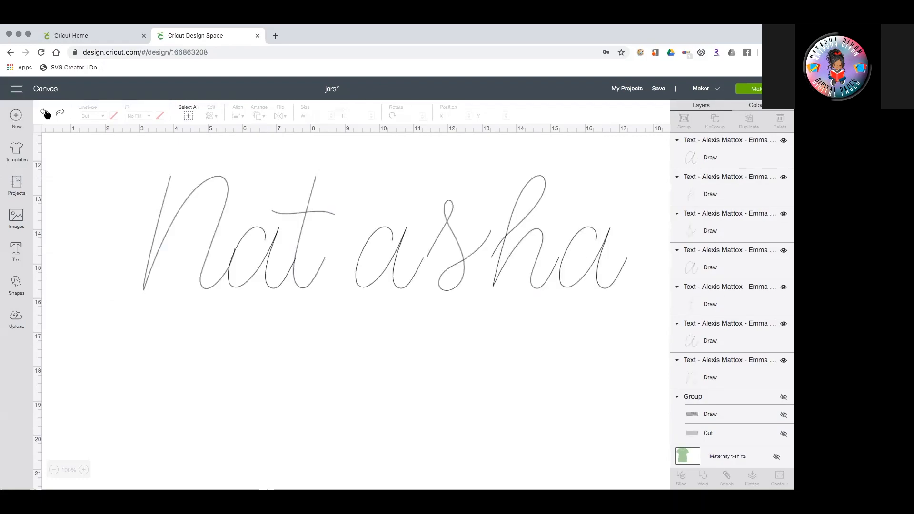
click(46, 113)
click(46, 112)
click(46, 112)
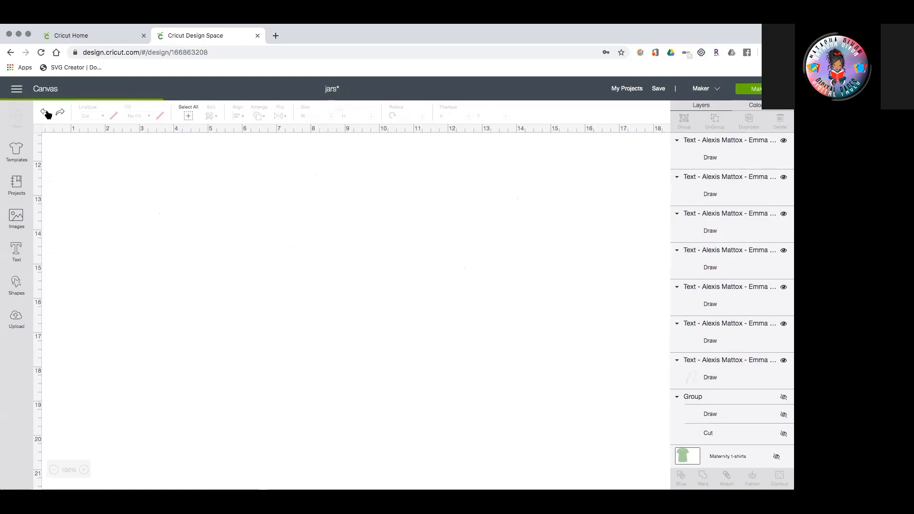
click(45, 113)
click(45, 112)
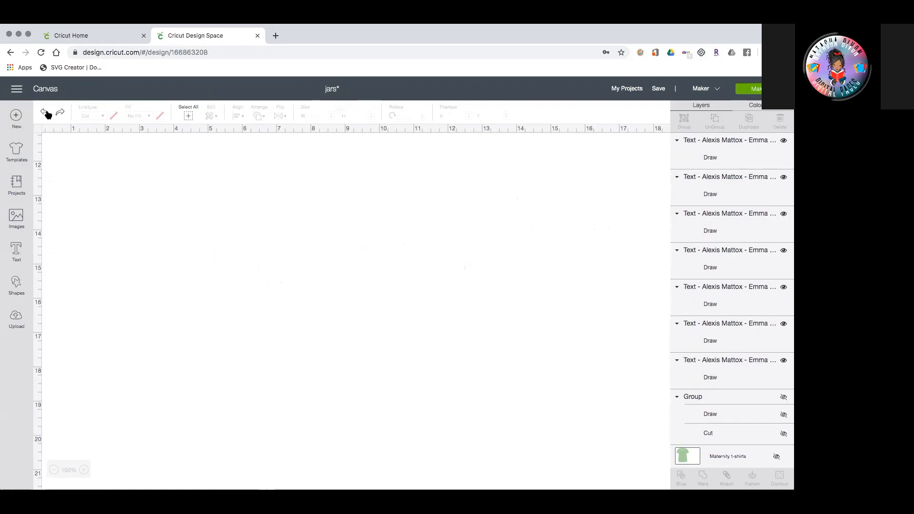
click(45, 113)
click(45, 113)
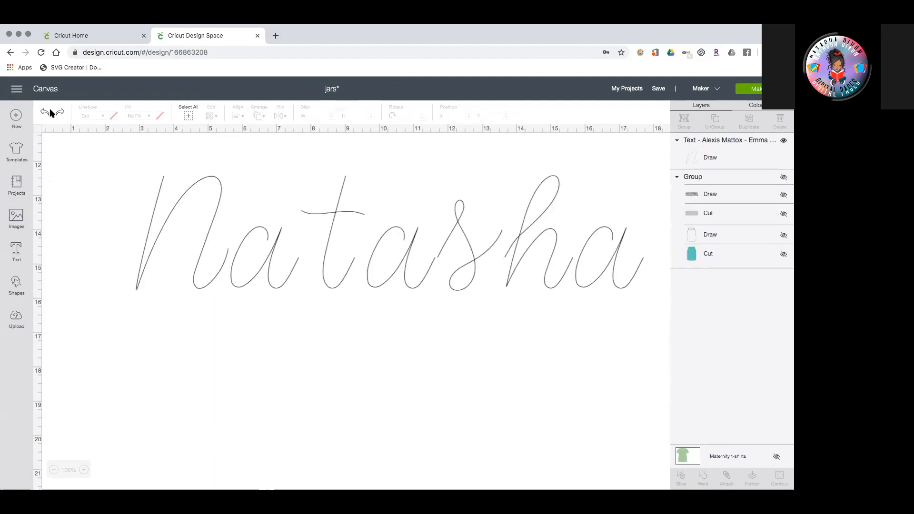
click(45, 113)
- Delete the name text from the canvas
click(196, 235)
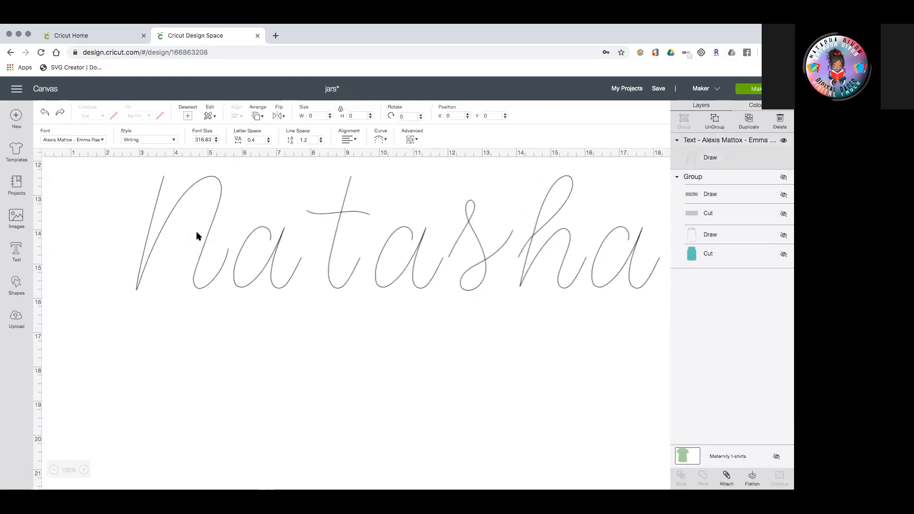
key(Delete)
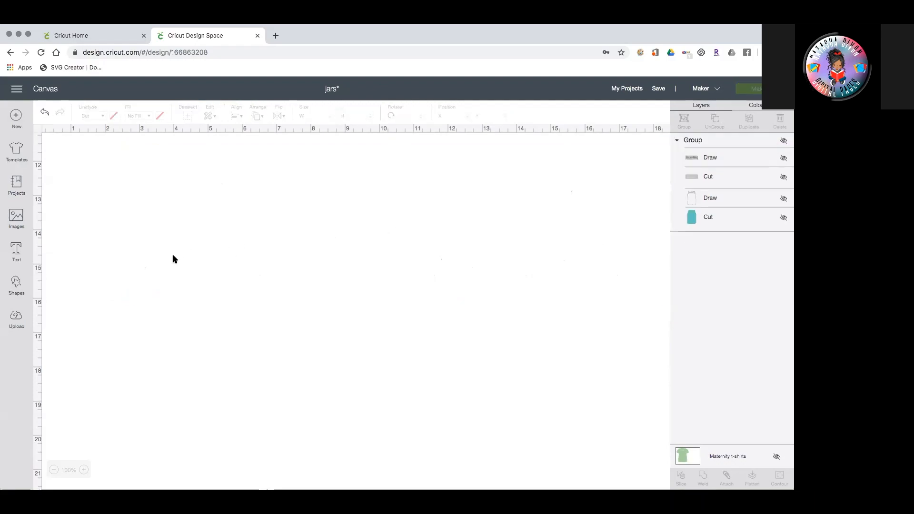
- Insert a square, set its width to 5 inches and move it to about X 3.5, Y 1.2 inches on the canvas
click(16, 292)
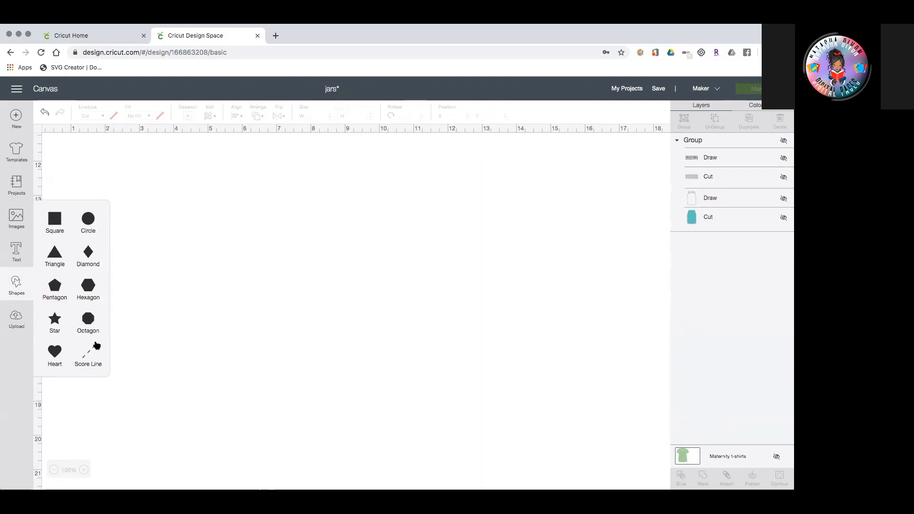
click(55, 219)
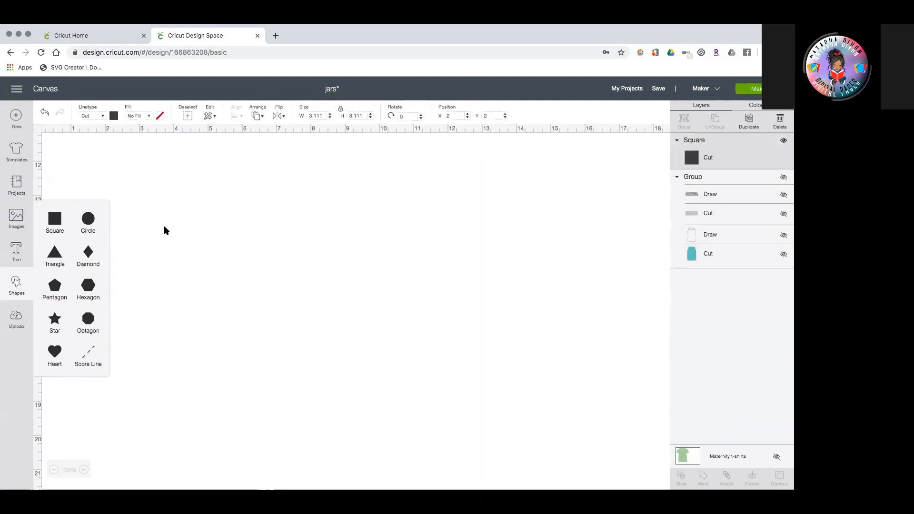
scroll(209, 227, up, 10)
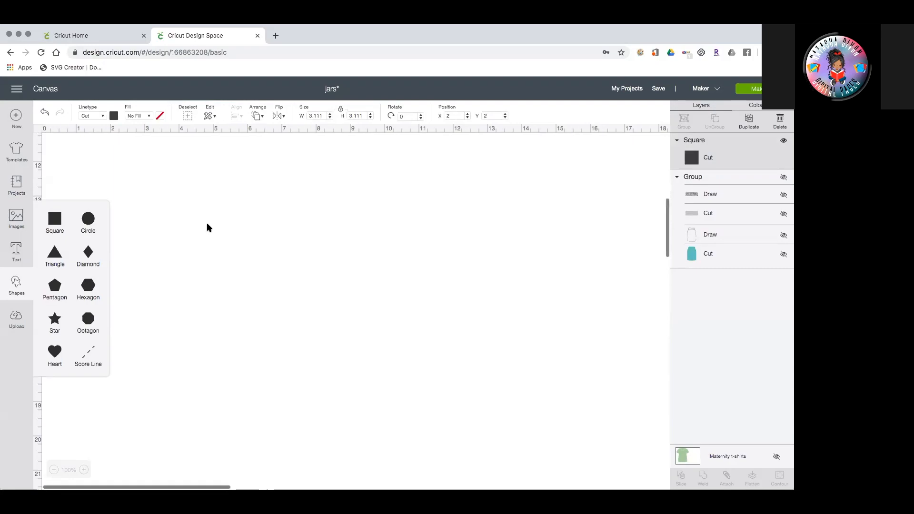
drag(224, 316, 495, 405)
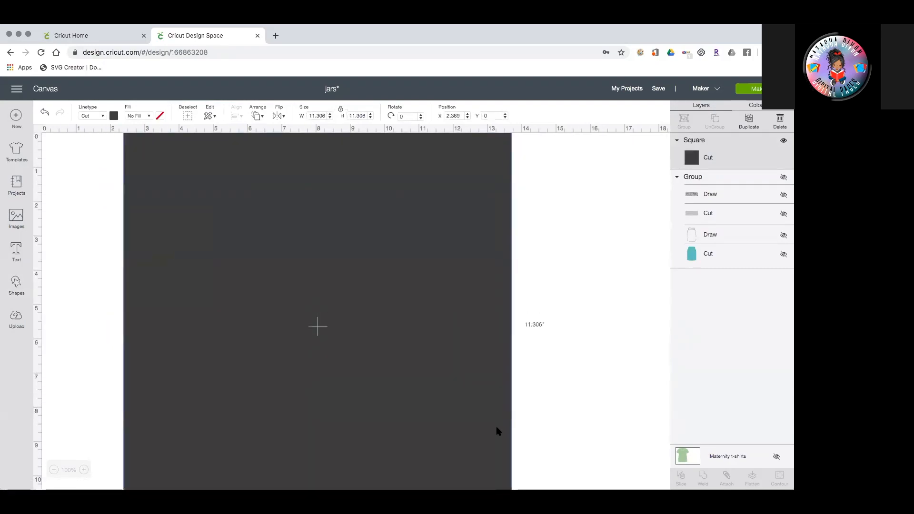
click(325, 114)
text(5.)
drag(217, 223, 254, 263)
- Change the square's material color to white
click(114, 116)
click(124, 203)
click(97, 254)
- Insert a score line, lengthen it to nearly the square's width, and rotate and place it horizontally across the square's middle
click(17, 291)
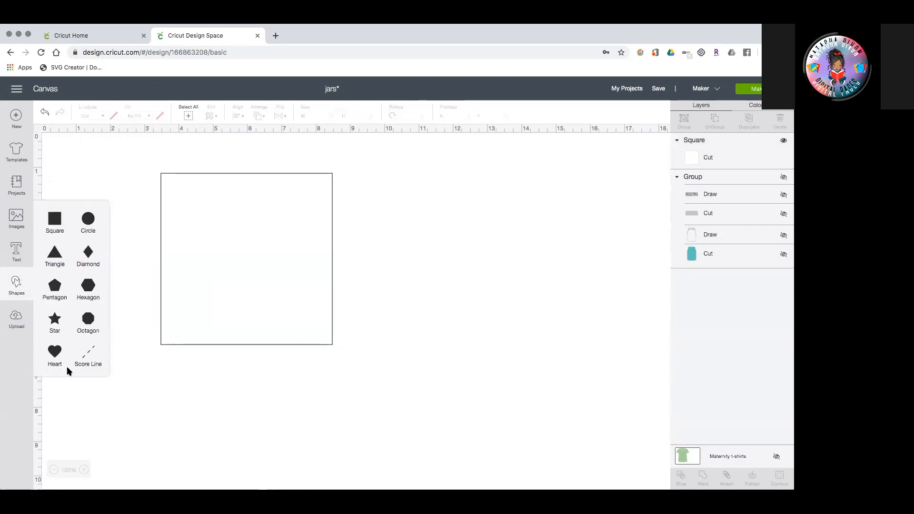
click(98, 367)
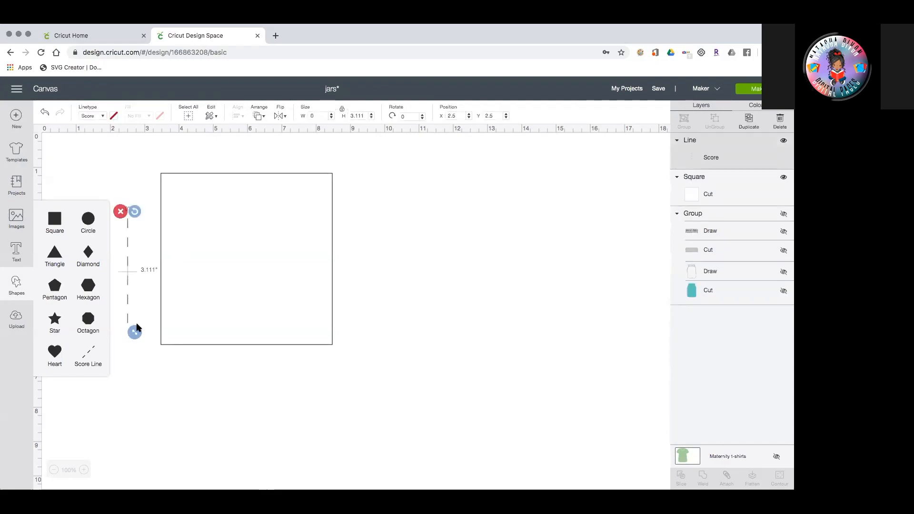
click(135, 332)
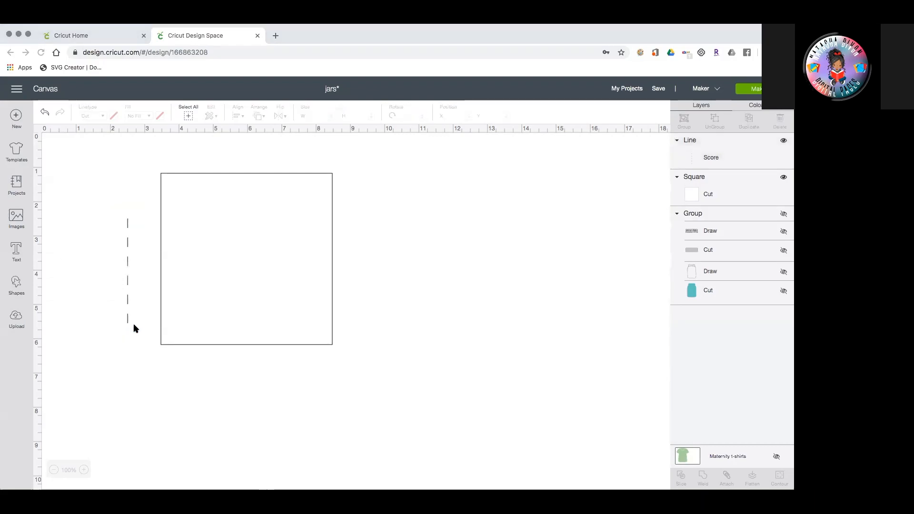
click(133, 329)
drag(133, 211, 336, 261)
click(353, 269)
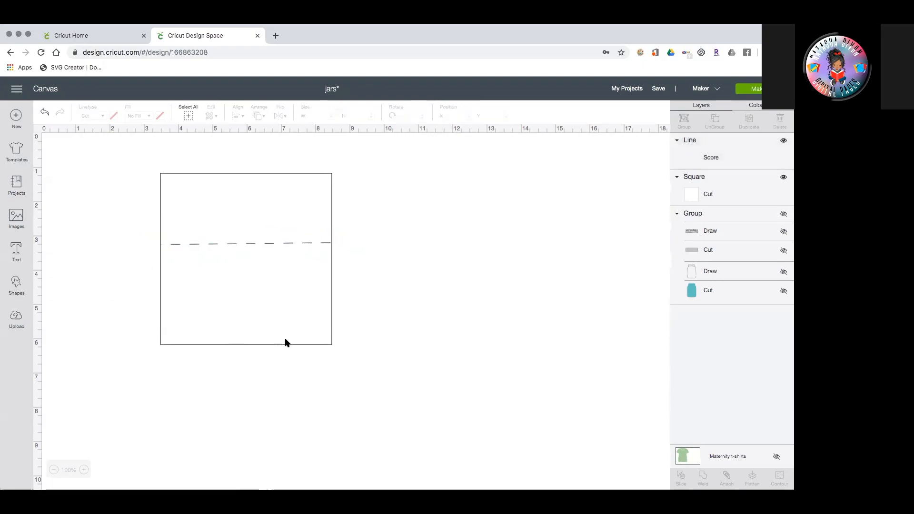
mouse_move(312, 245)
mouse_down()
mouse_move(316, 261)
mouse_move(312, 252)
mouse_up()
click(175, 152)
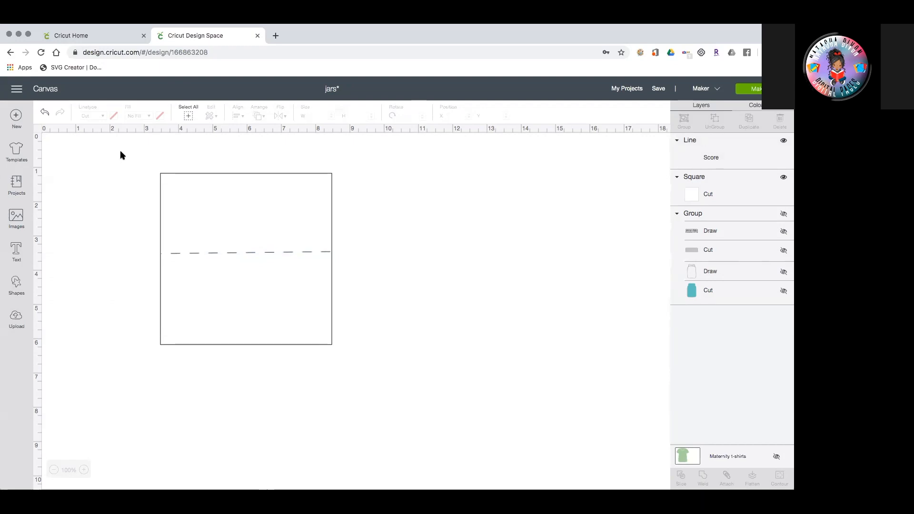
- Select the square together with its score line and align them with Center Vertically
scroll(122, 158, right, 3)
drag(113, 154, 249, 180)
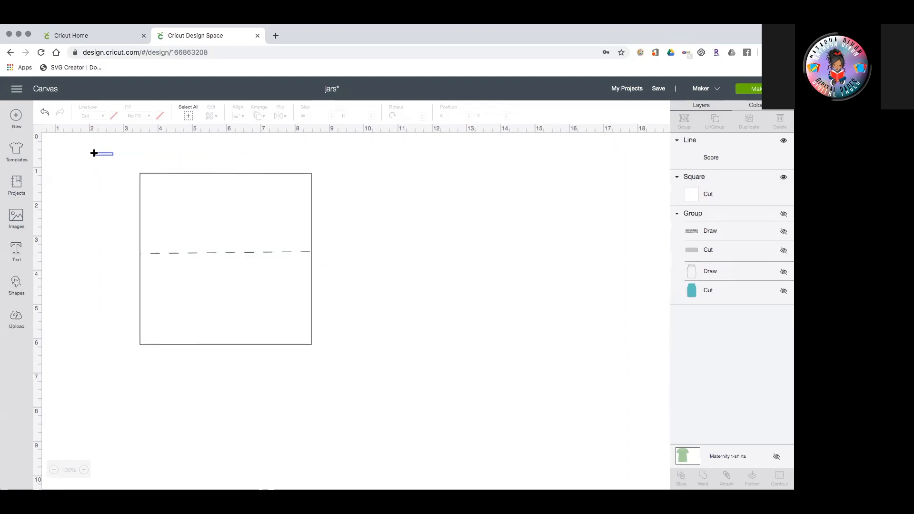
drag(97, 153, 375, 370)
click(109, 165)
drag(84, 145, 343, 383)
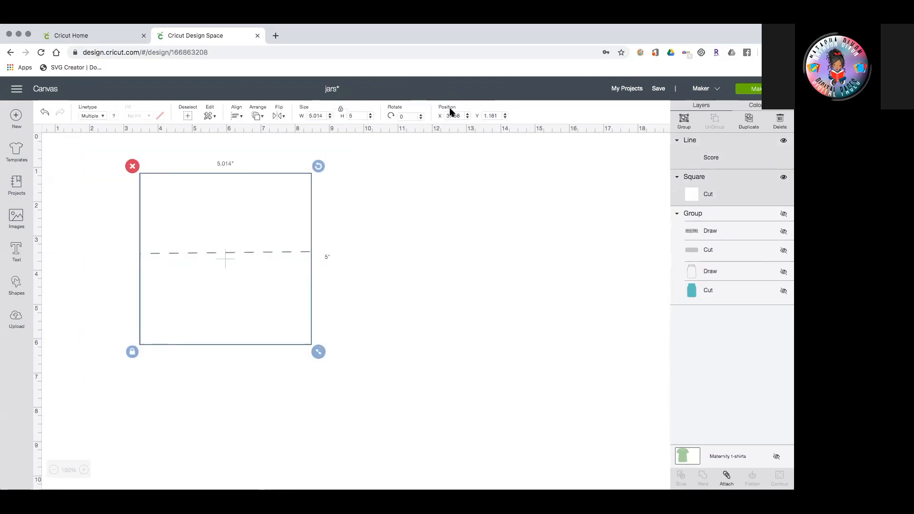
click(236, 117)
click(262, 162)
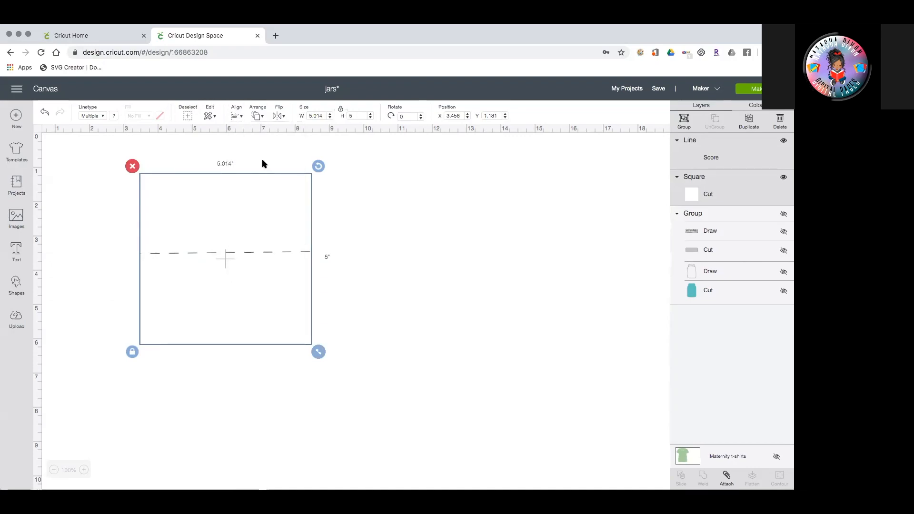
click(237, 117)
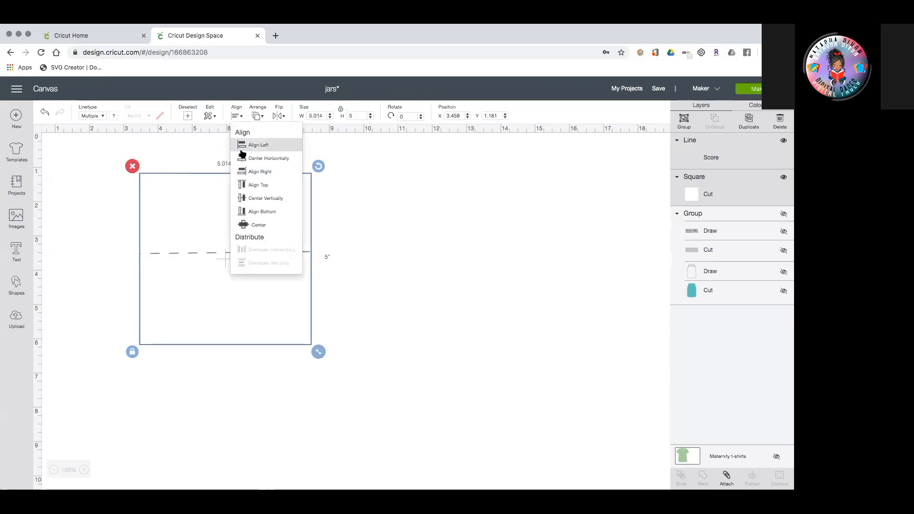
click(259, 199)
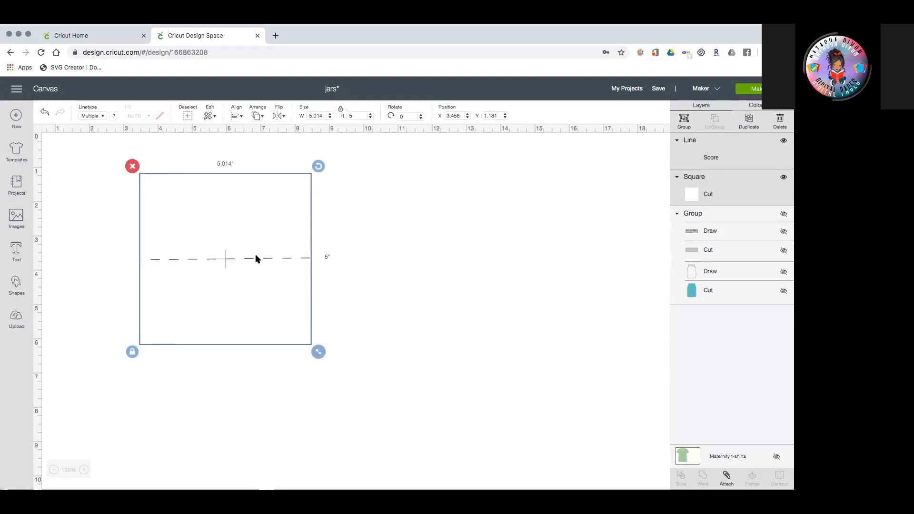
- Align the selected score line and square with Center so the line sits at the square's middle in both directions
click(238, 117)
click(251, 226)
click(237, 116)
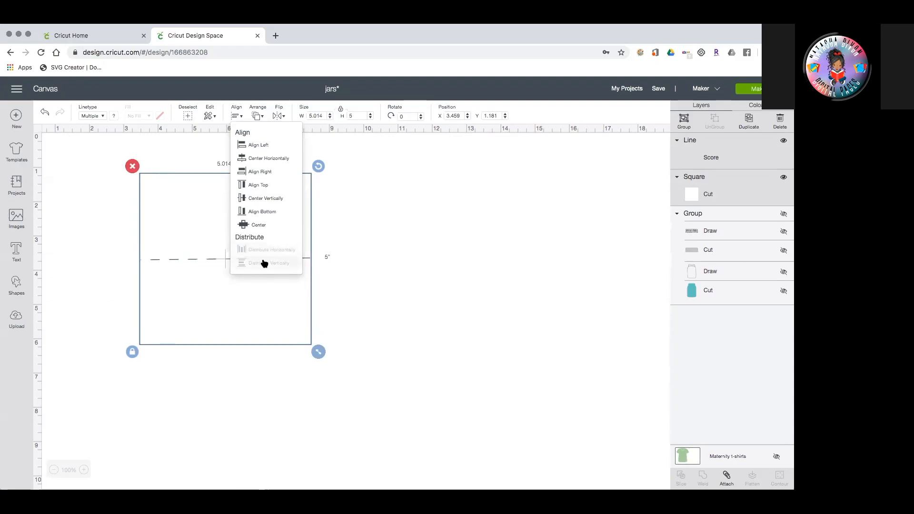
click(330, 241)
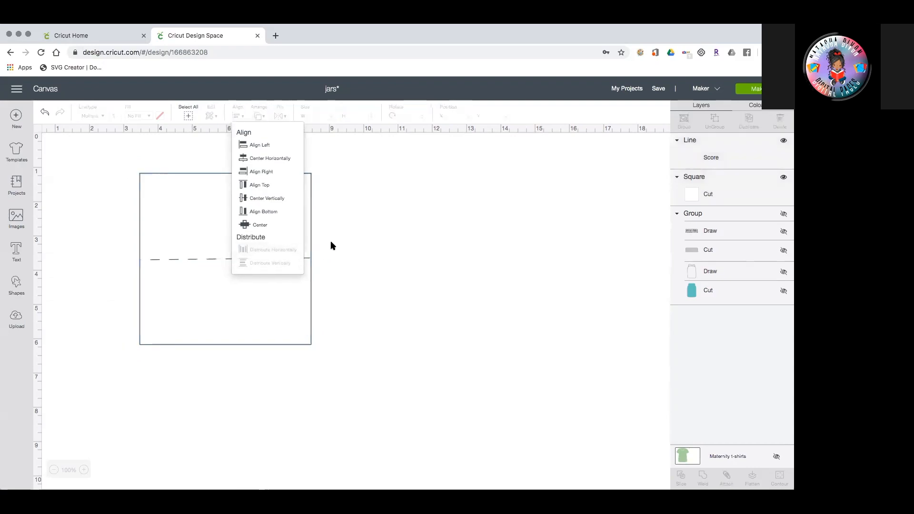
- Group the square with its score line and resize the group to about 5.1 by 5.1 inches
drag(331, 298, 202, 168)
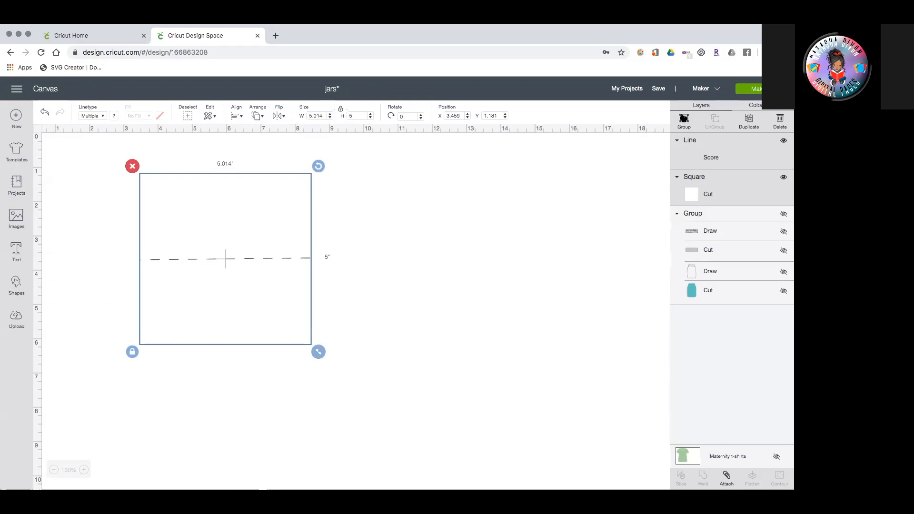
click(465, 218)
drag(112, 161, 359, 376)
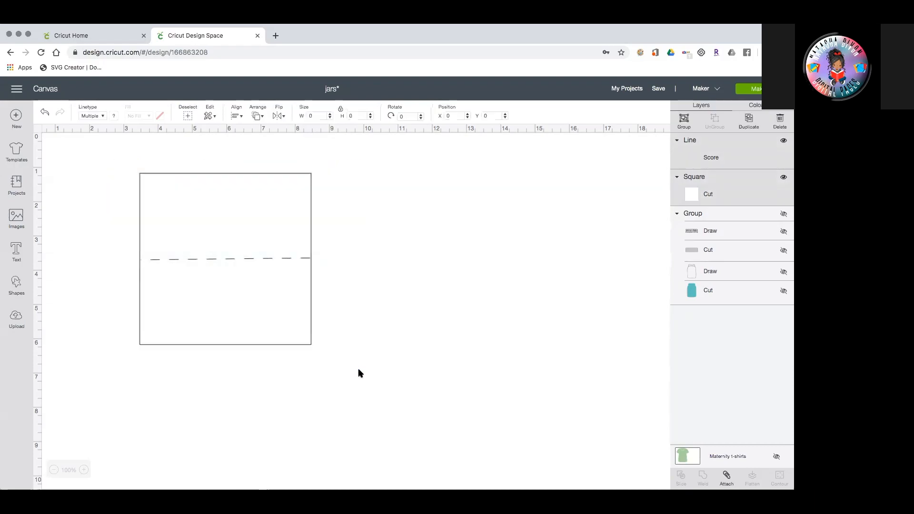
click(688, 128)
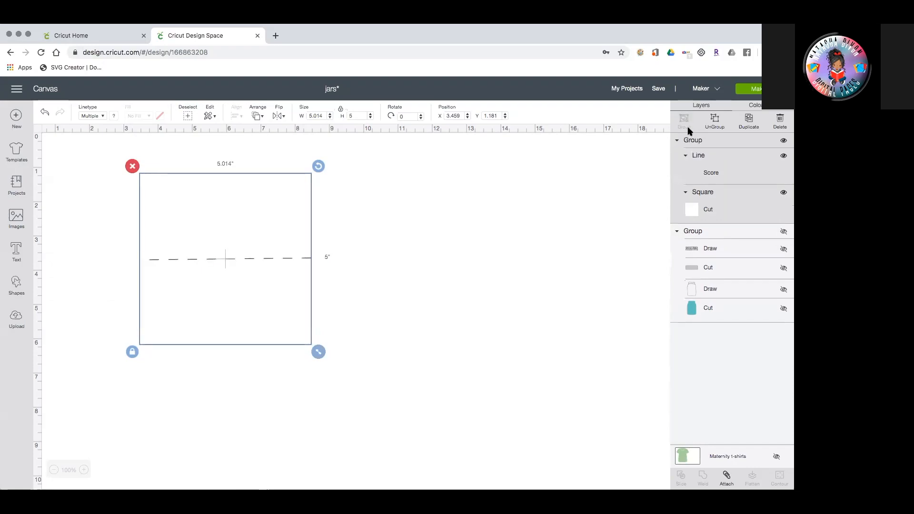
drag(317, 362, 329, 313)
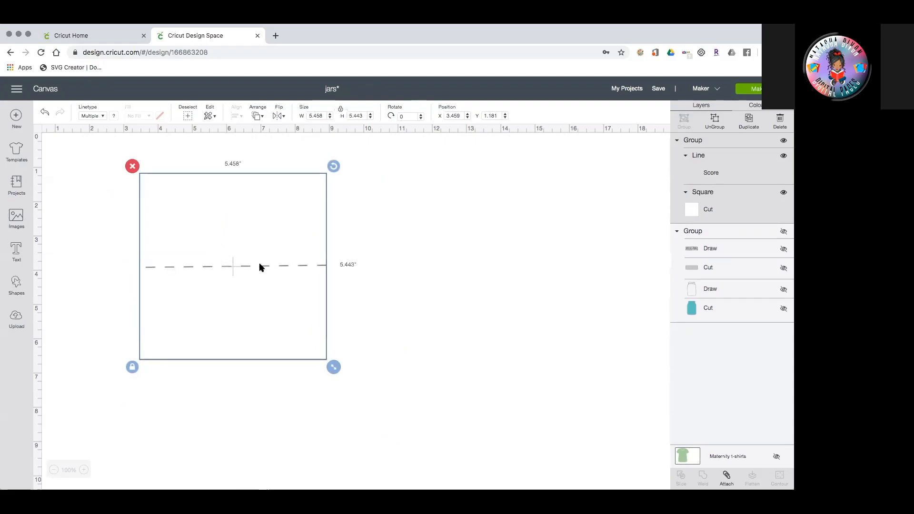
drag(333, 367, 321, 355)
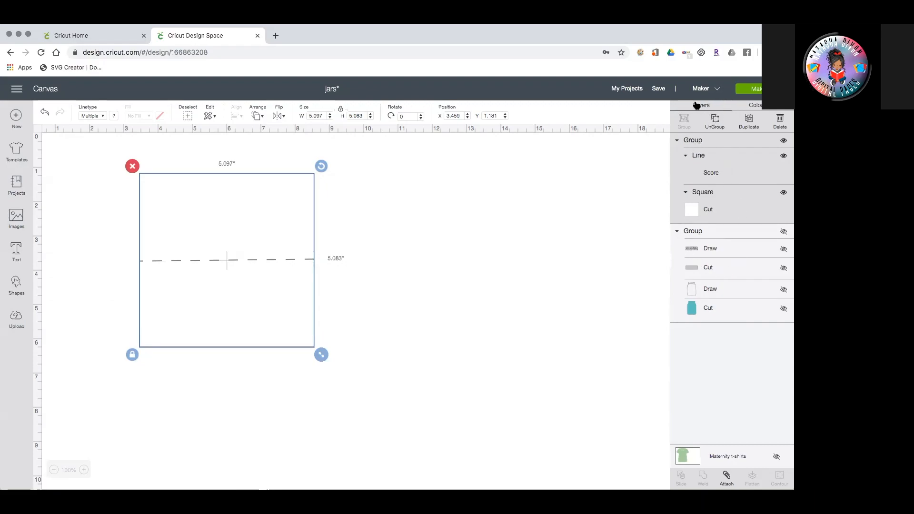
- Examine the explanation of syncing colors to use fewer materials, and return to the list of layers
click(764, 109)
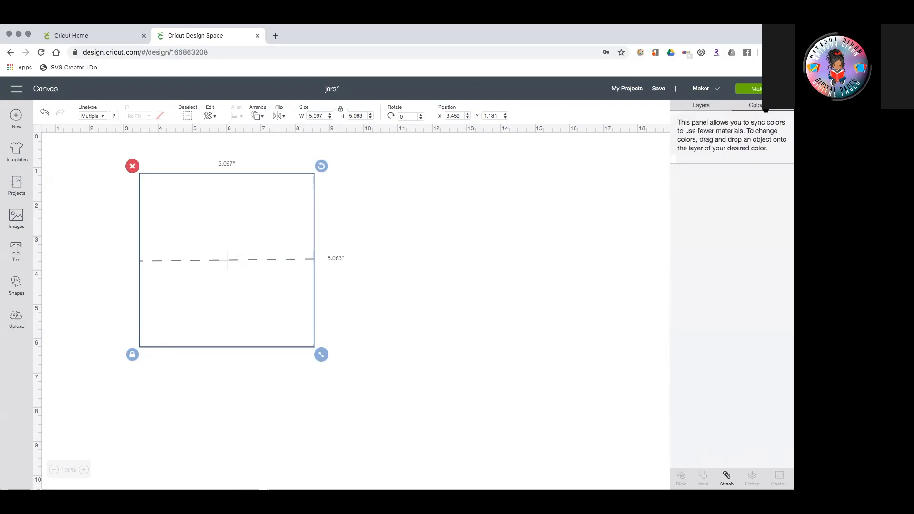
click(706, 109)
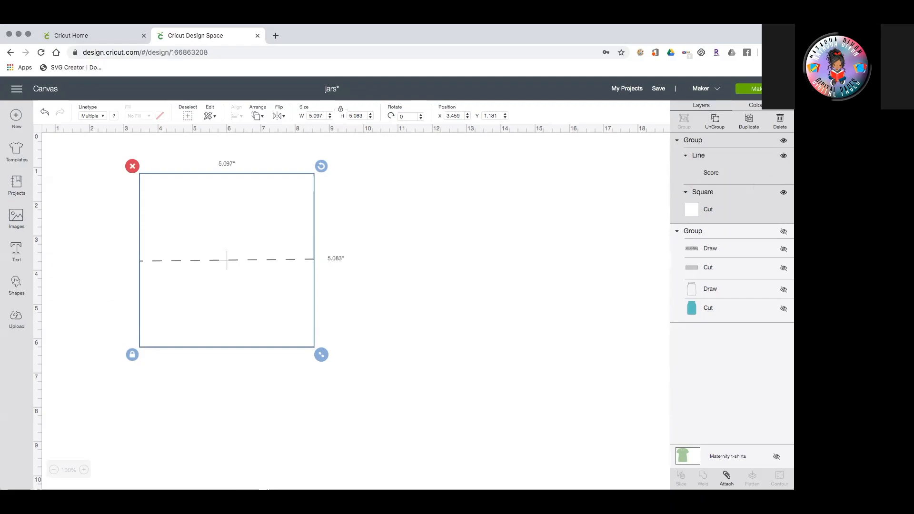
- Hide and show the group of square and score line twice, and ungroup it
click(782, 142)
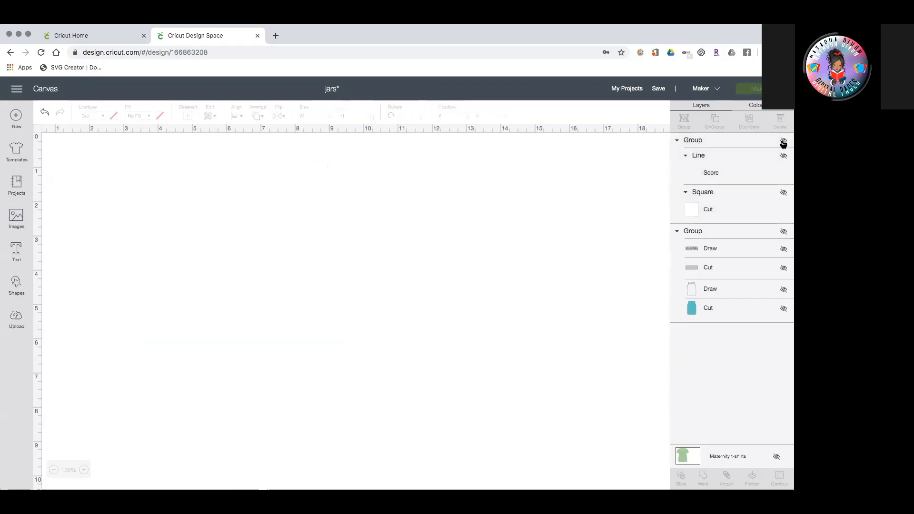
click(783, 142)
click(783, 141)
click(783, 142)
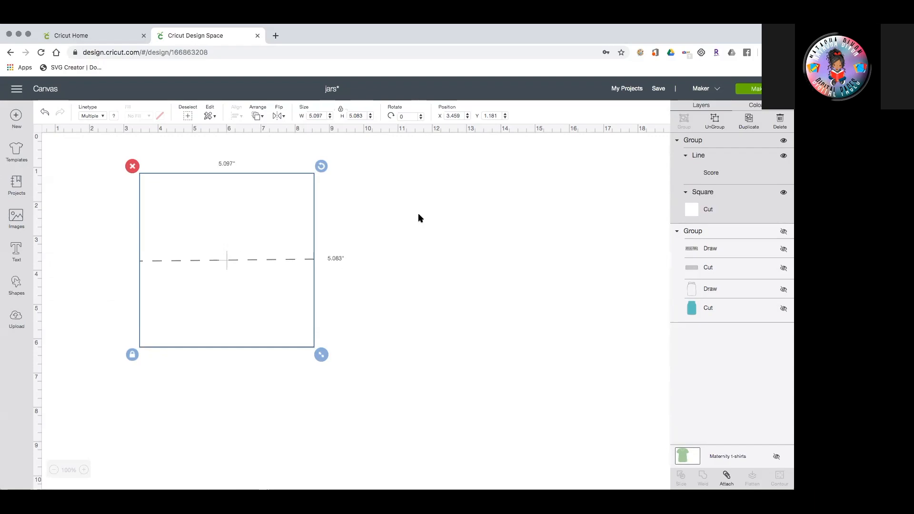
click(715, 122)
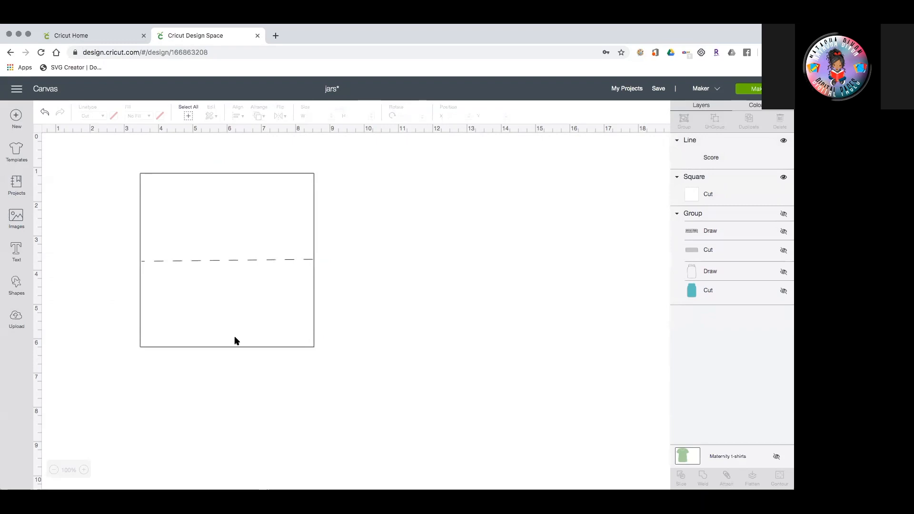
- Duplicate the square beside the original at about X 10.2, Y 1.1 inches, and delete the copy
click(237, 341)
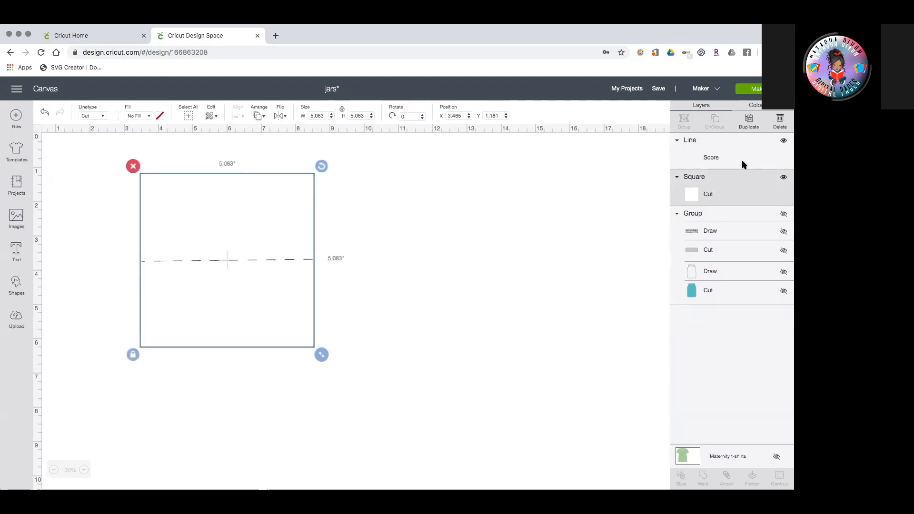
click(755, 125)
drag(278, 216, 429, 204)
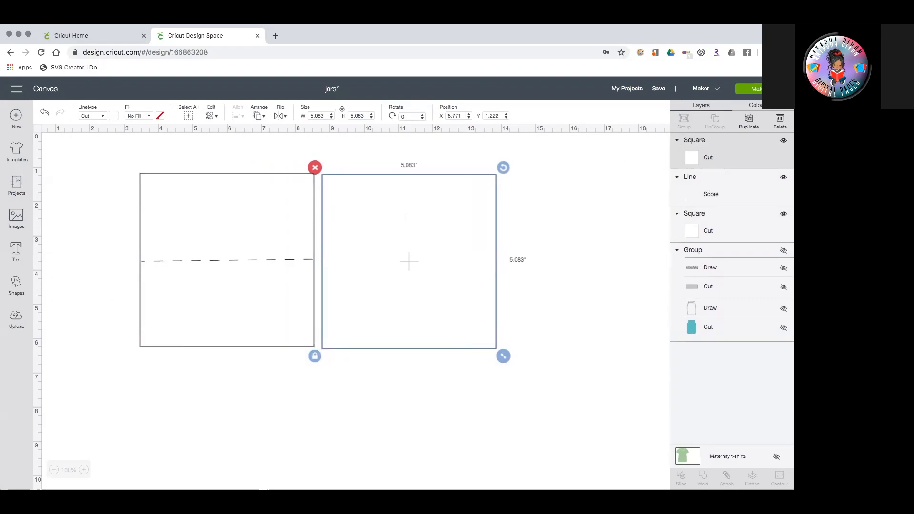
drag(351, 192, 400, 193)
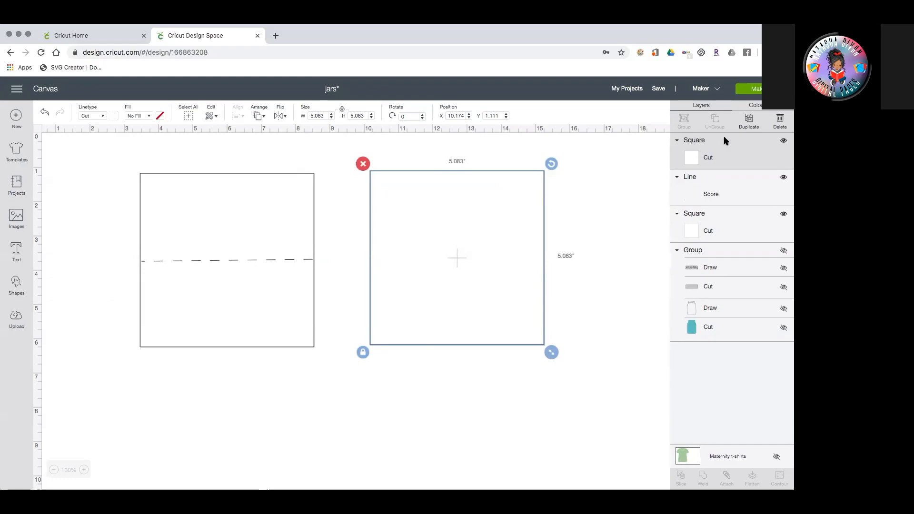
click(779, 119)
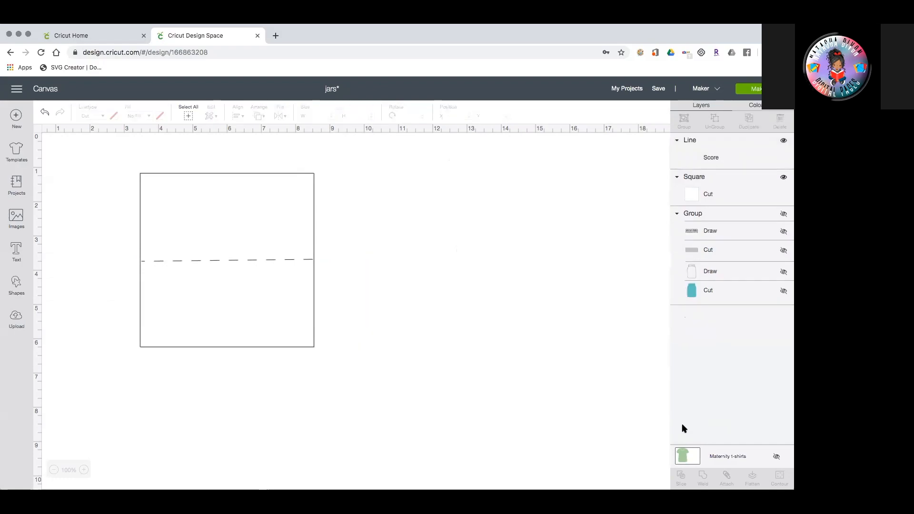
- Duplicate the square to about X 9.4, Y 1.2 inches and change the copy's material color to black
click(275, 300)
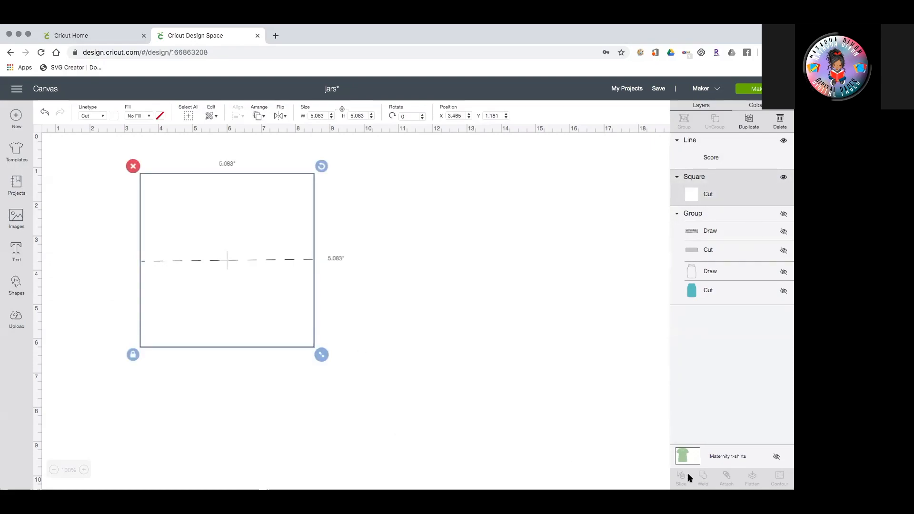
click(749, 119)
drag(293, 334, 479, 319)
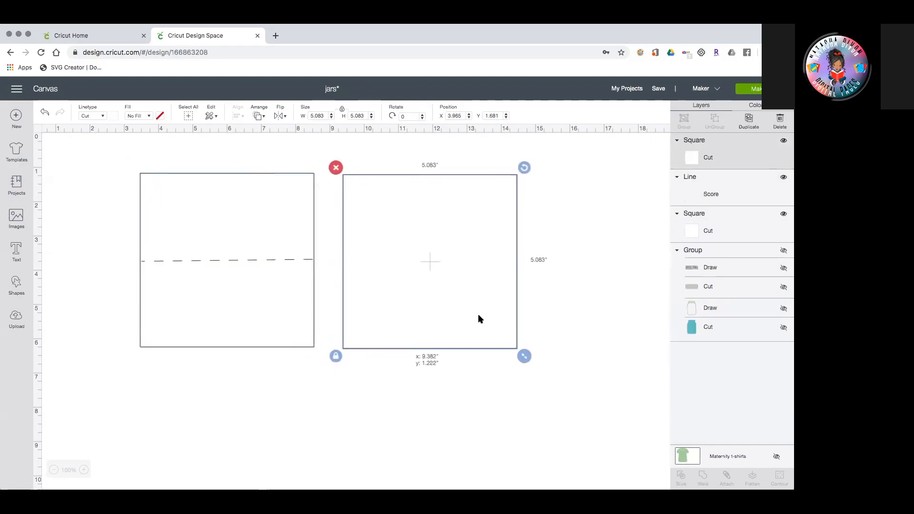
click(114, 115)
click(136, 150)
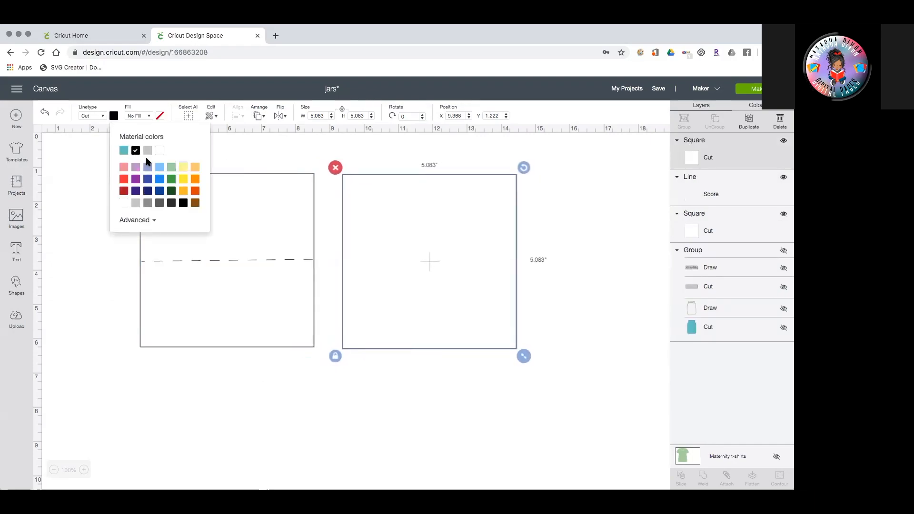
click(544, 232)
- Delete the score line and move the white square to about X 6.1, Y 1.6 inches, overlapping the black square
click(302, 278)
drag(302, 278, 410, 291)
click(162, 262)
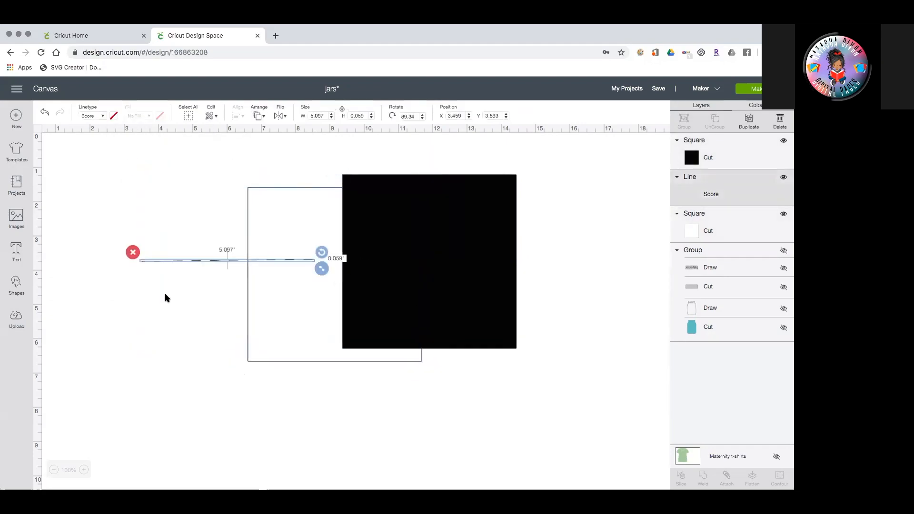
key(Delete)
mouse_move(286, 304)
mouse_down()
mouse_move(284, 332)
mouse_move(268, 304)
mouse_up()
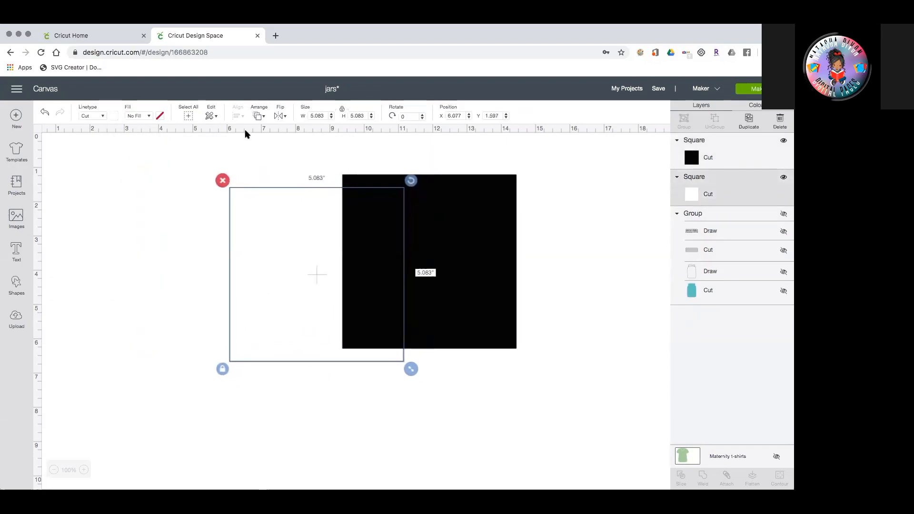
- Bring the white square to the front of the black one, and send it behind all other layers
click(259, 117)
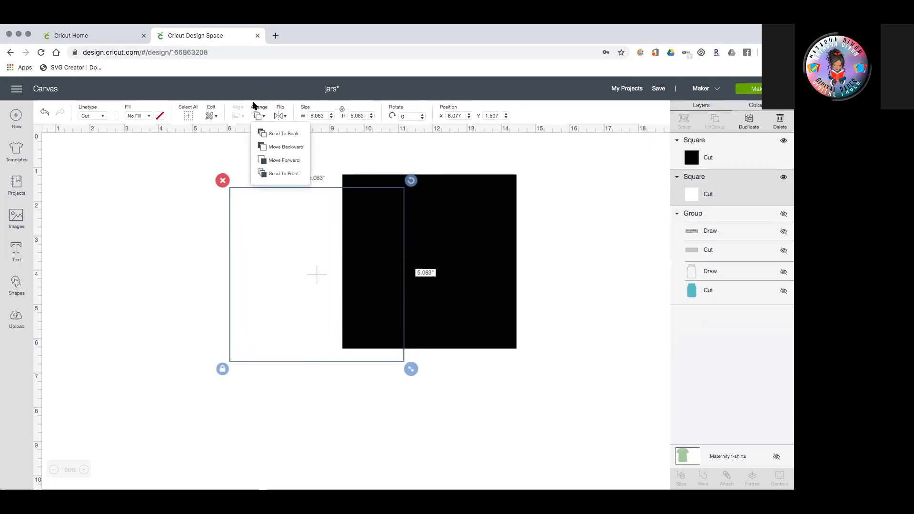
click(284, 174)
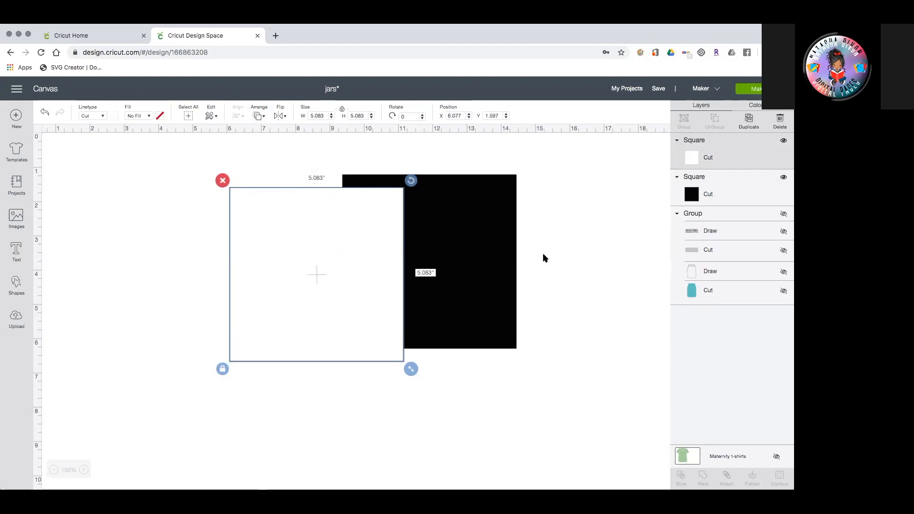
click(260, 117)
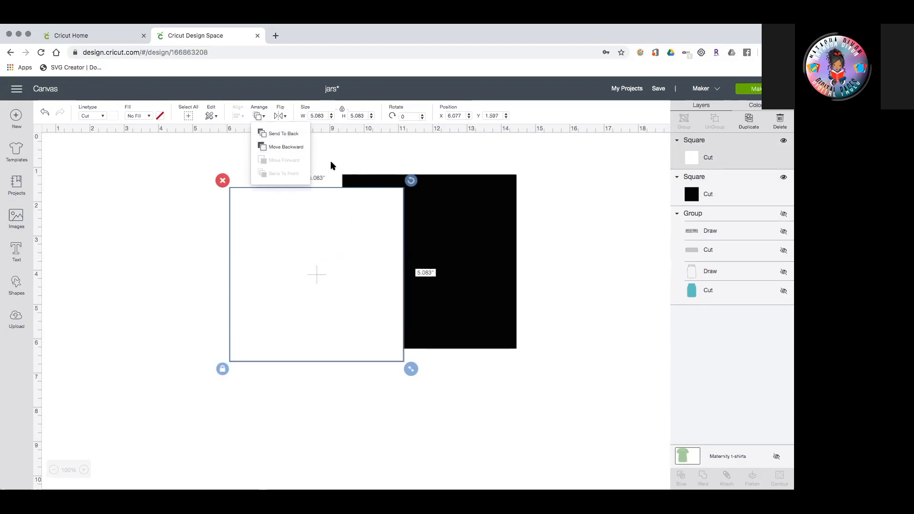
click(287, 145)
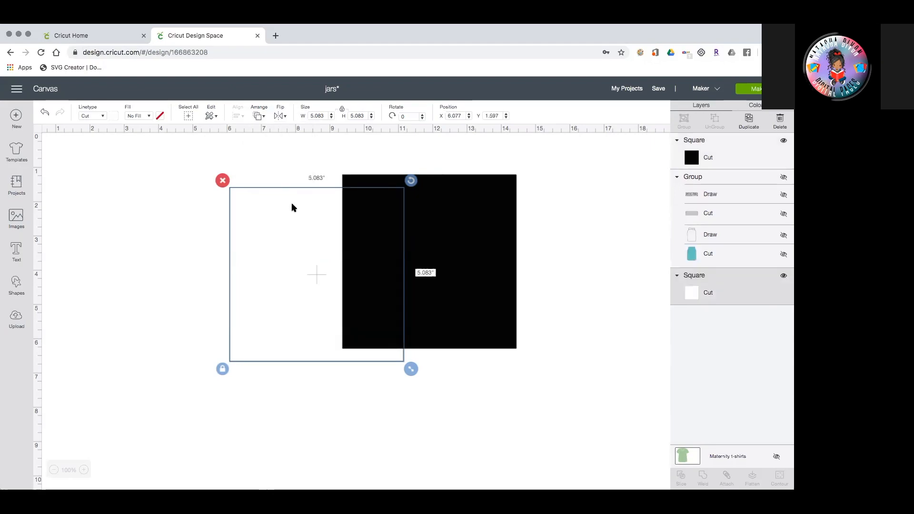
- Bring the white square to the front and move it over the black square at about X 8.2, Y 1.6 inches
drag(291, 204, 305, 187)
click(257, 116)
click(282, 173)
drag(322, 223, 382, 239)
- Slice the overlapping white and black squares
click(553, 324)
drag(566, 393, 356, 279)
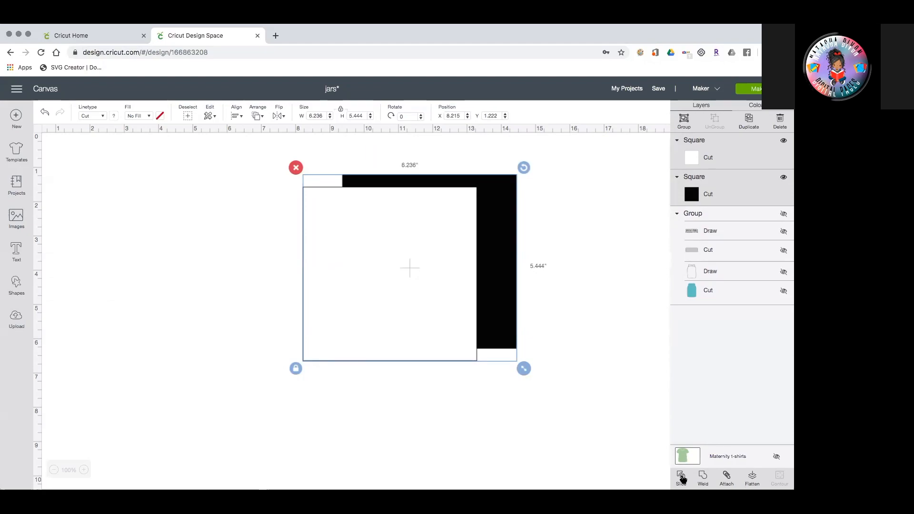
click(681, 477)
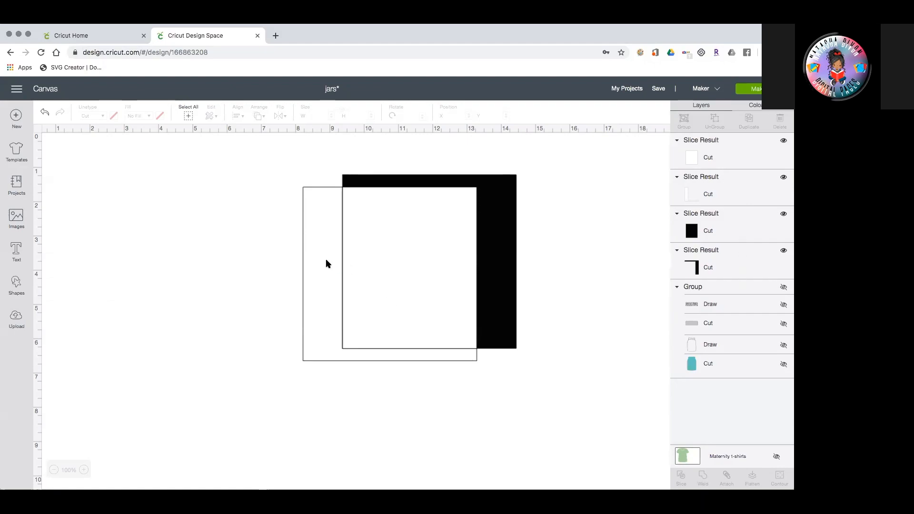
- Spread the four slice results apart, placing the black rectangle below the others at about X 9.6, Y 5.1 inches
drag(326, 264, 101, 237)
drag(362, 252, 225, 215)
drag(385, 241, 337, 386)
drag(496, 262, 570, 246)
drag(362, 400, 417, 390)
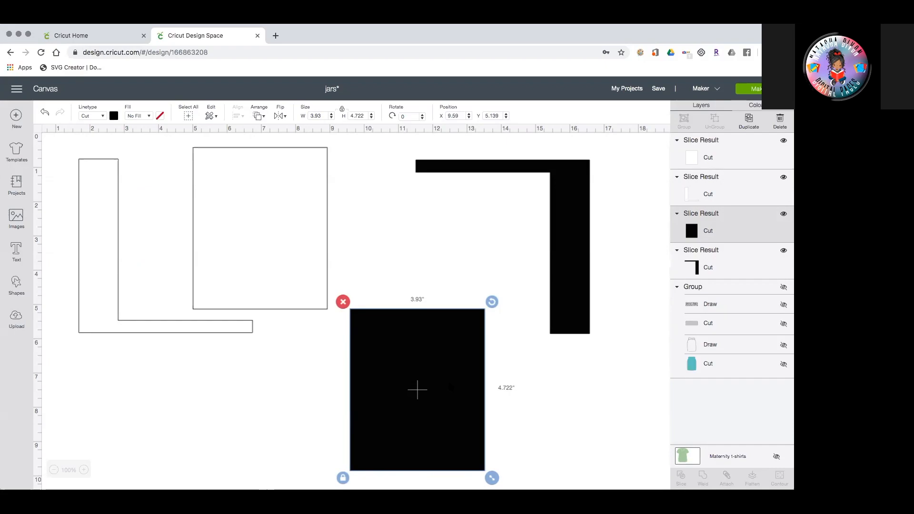
- Overlap the black rectangle, the white rectangle and the black corner piece, and select all three together
drag(457, 387, 426, 289)
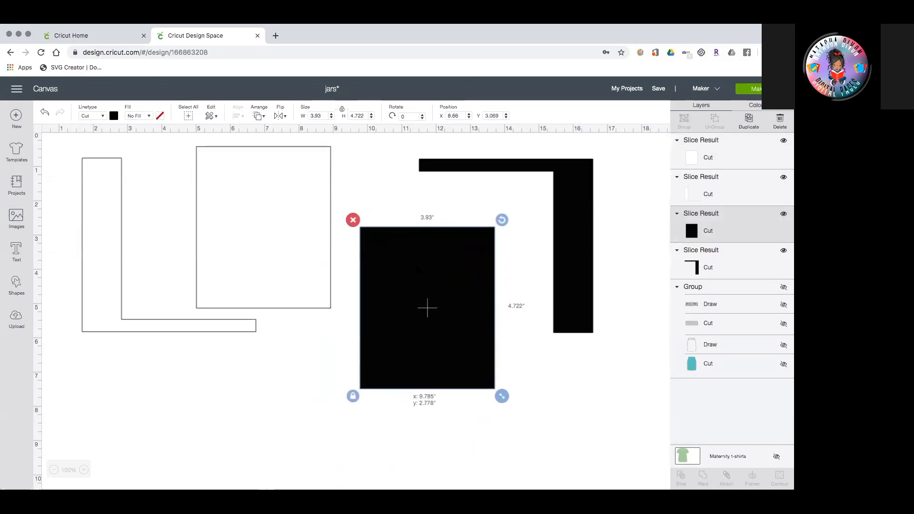
drag(295, 241, 376, 299)
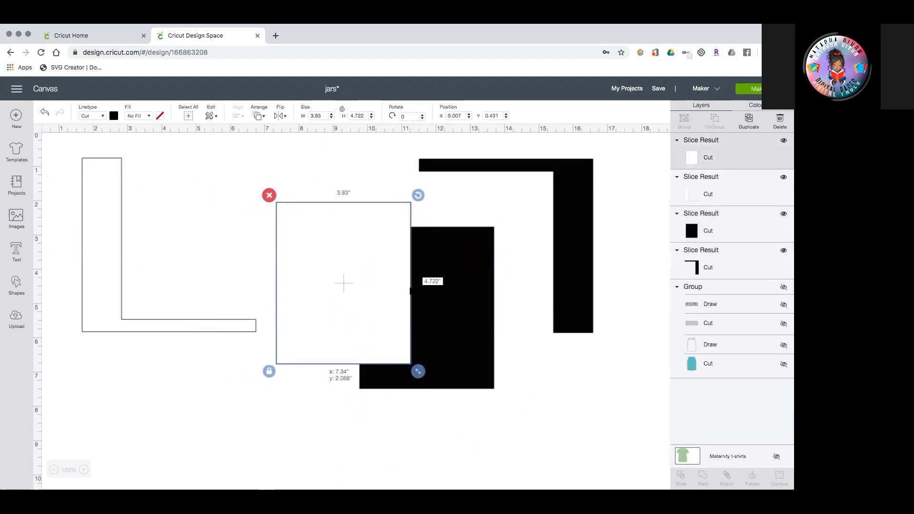
drag(572, 268, 454, 296)
drag(562, 338, 320, 245)
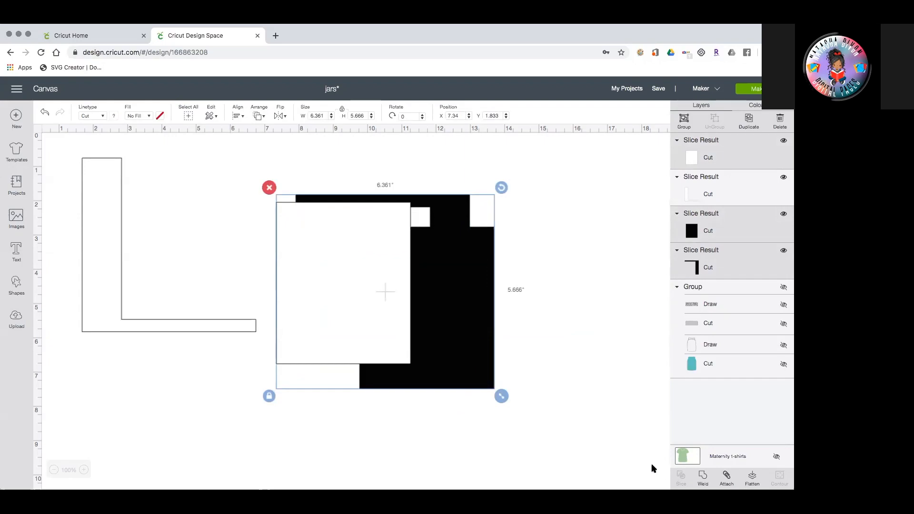
- Move the black corner piece away to about X 13.8, Y 0.3 inches, and slice the overlapping white and black rectangles
click(616, 345)
drag(450, 217, 539, 181)
click(339, 221)
drag(536, 226, 646, 210)
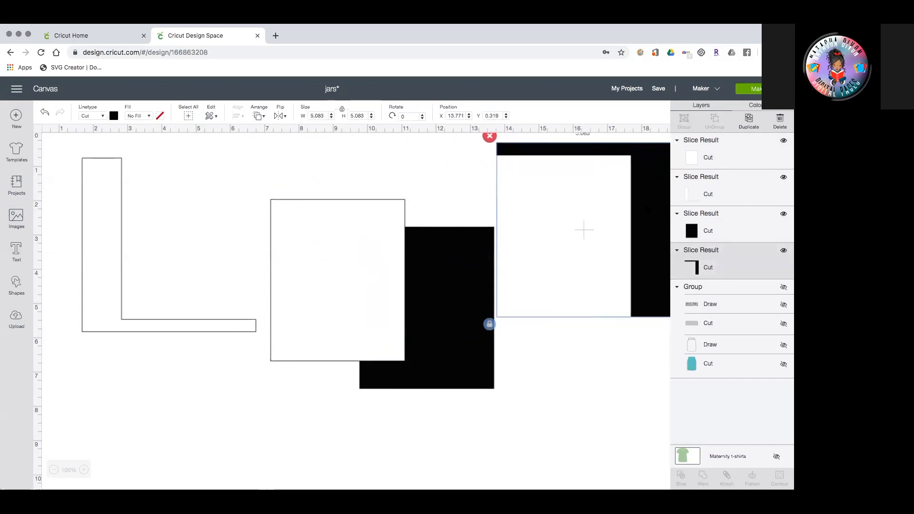
drag(371, 173, 443, 307)
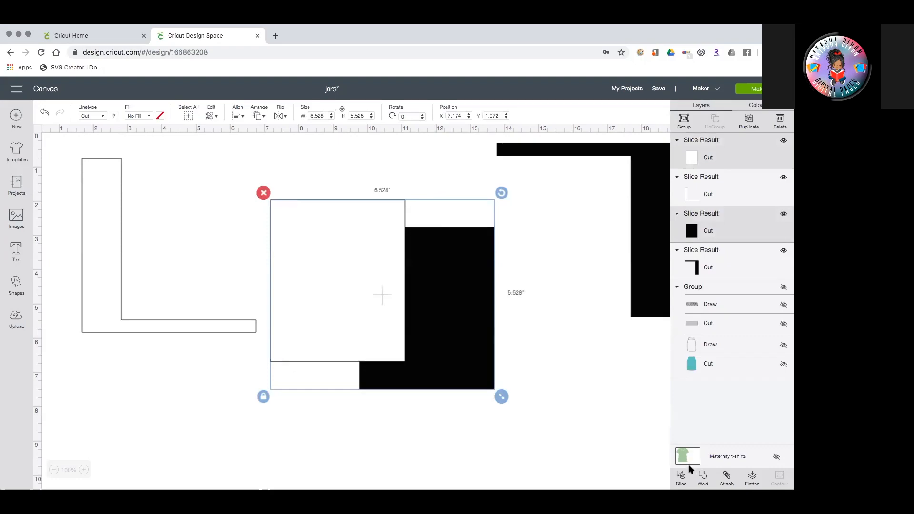
click(681, 476)
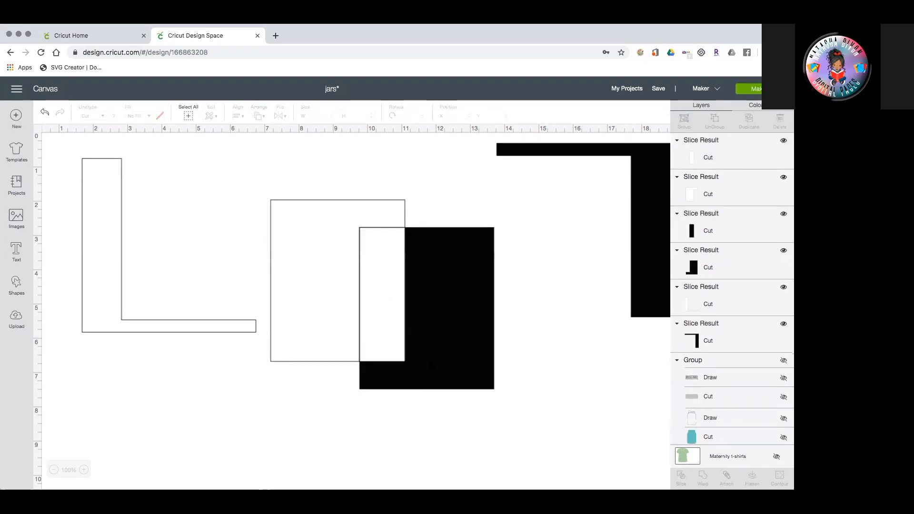
- Separate the new white and black slice pieces, placing the narrow black strip at about X 7.7, Y 2.0 inches
drag(363, 298, 567, 307)
drag(340, 318, 234, 261)
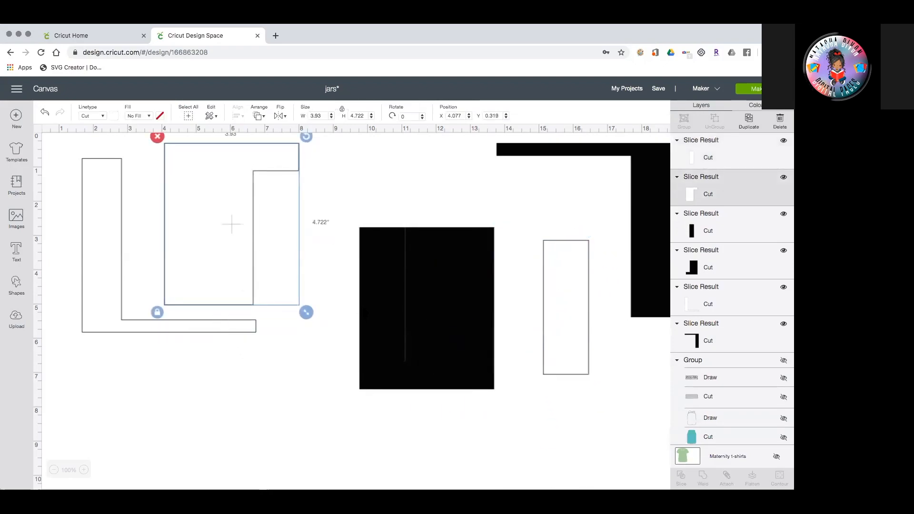
drag(364, 329, 325, 342)
drag(426, 308, 433, 346)
drag(344, 308, 312, 269)
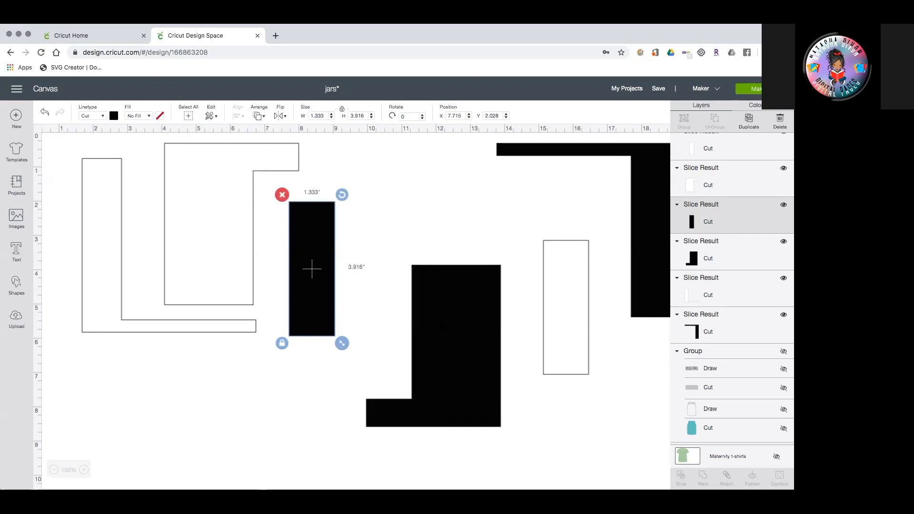
- Rotate the narrow black strip diagonally across the top of the notched black piece, and overlap its lower corner with the white strip
click(448, 258)
drag(315, 286, 371, 313)
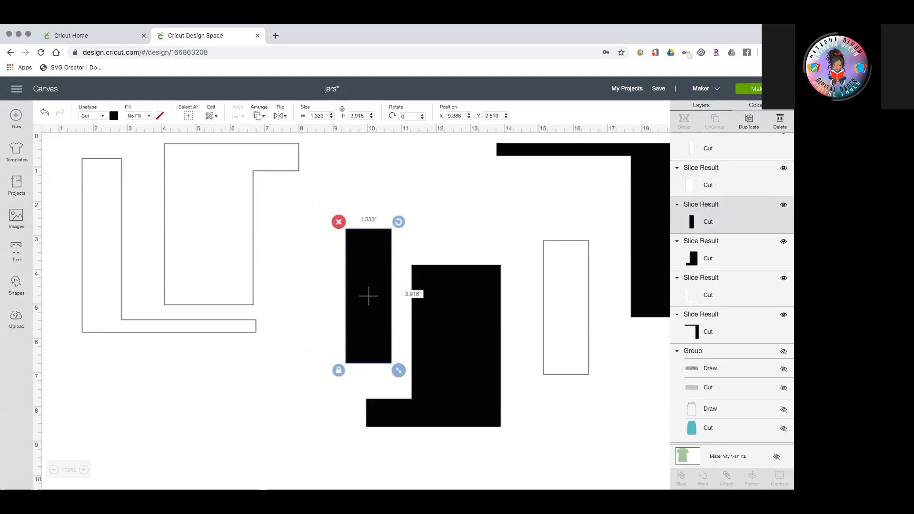
drag(377, 322, 445, 311)
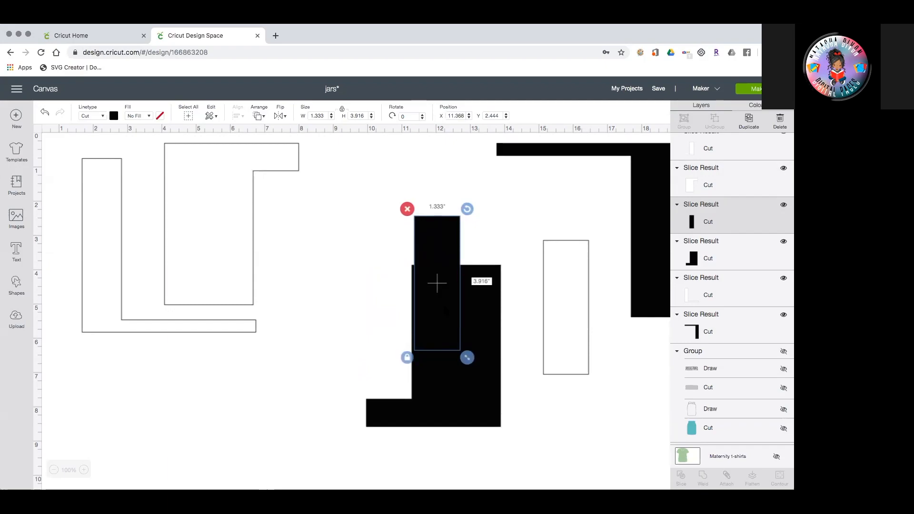
scroll(446, 310, down, 1)
scroll(446, 311, left, 1)
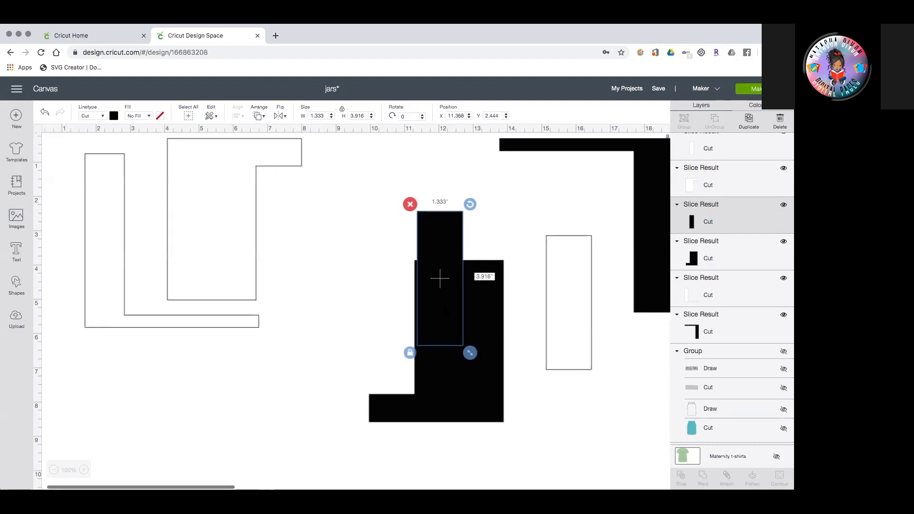
drag(472, 203, 532, 257)
drag(457, 260, 446, 242)
drag(578, 270, 392, 370)
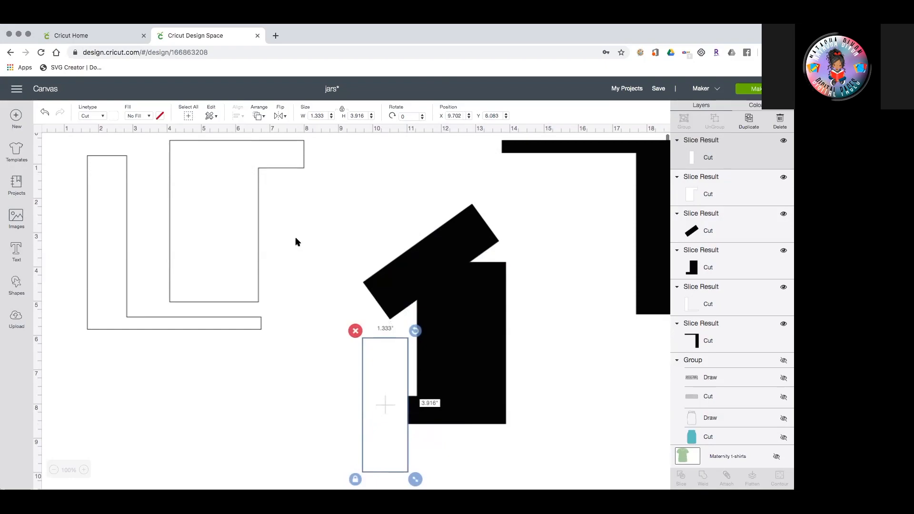
click(403, 310)
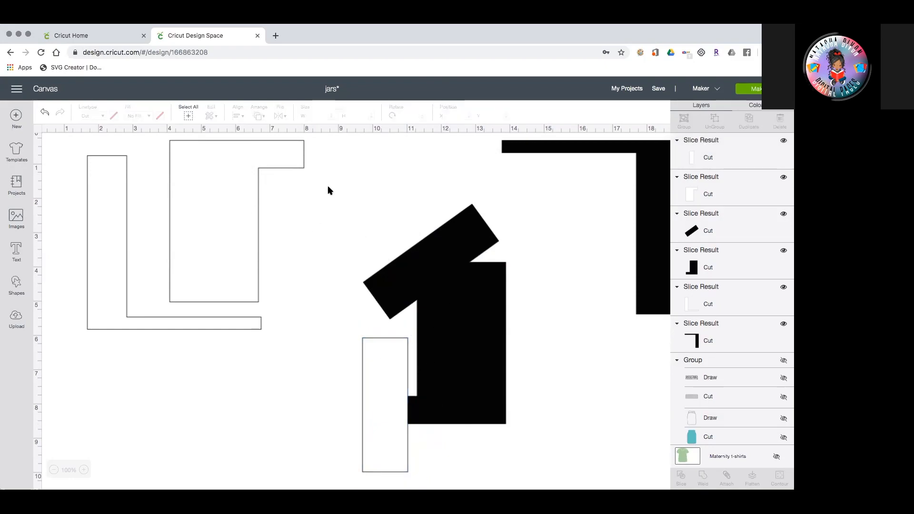
- Try to select only the three overlapping pieces together on the canvas
drag(336, 201, 544, 481)
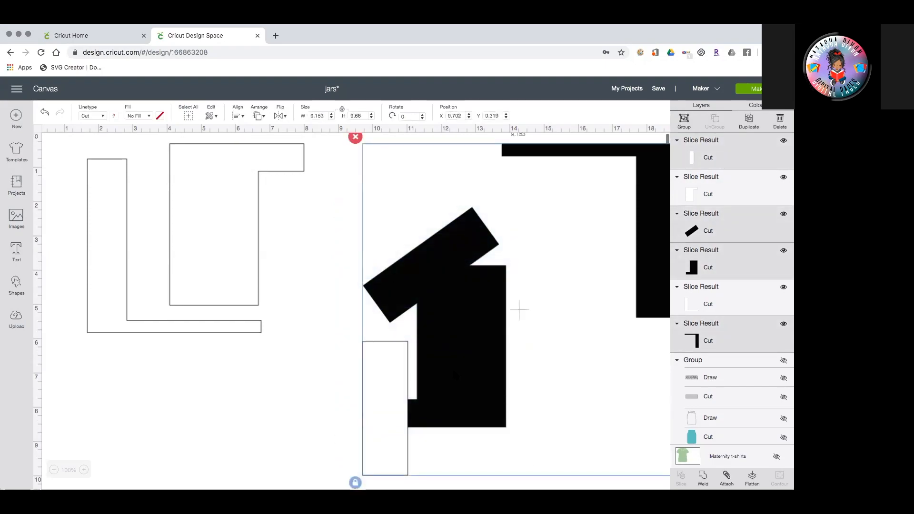
click(296, 269)
click(289, 385)
drag(325, 398, 533, 266)
click(245, 269)
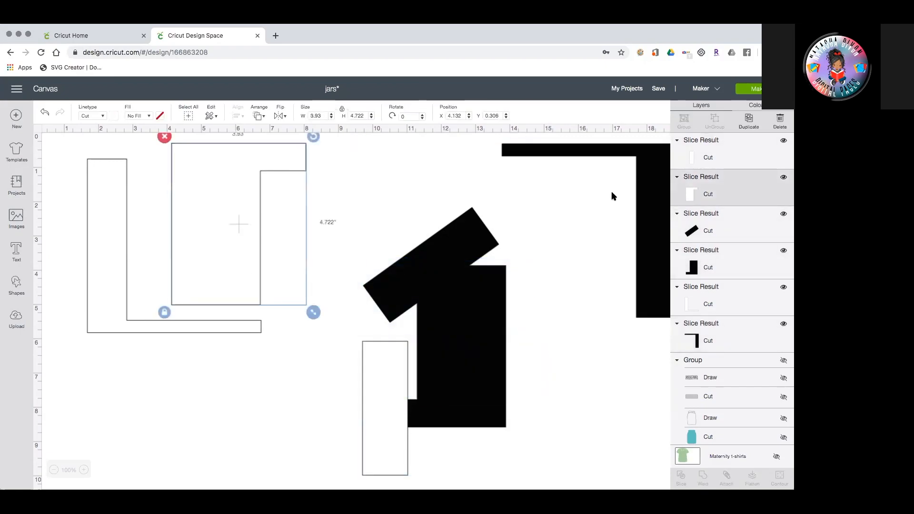
- Hide the black corner piece, the large white notched piece and the white L-shaped piece
click(743, 334)
click(782, 315)
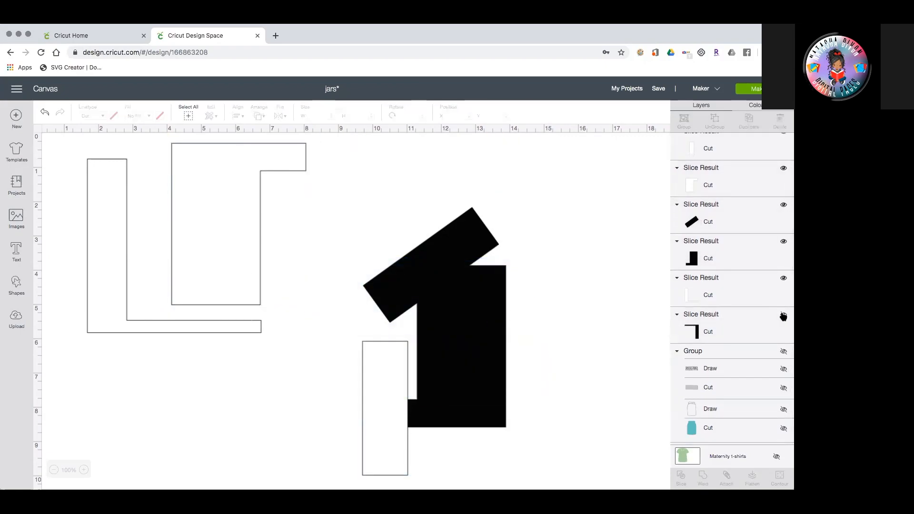
click(253, 222)
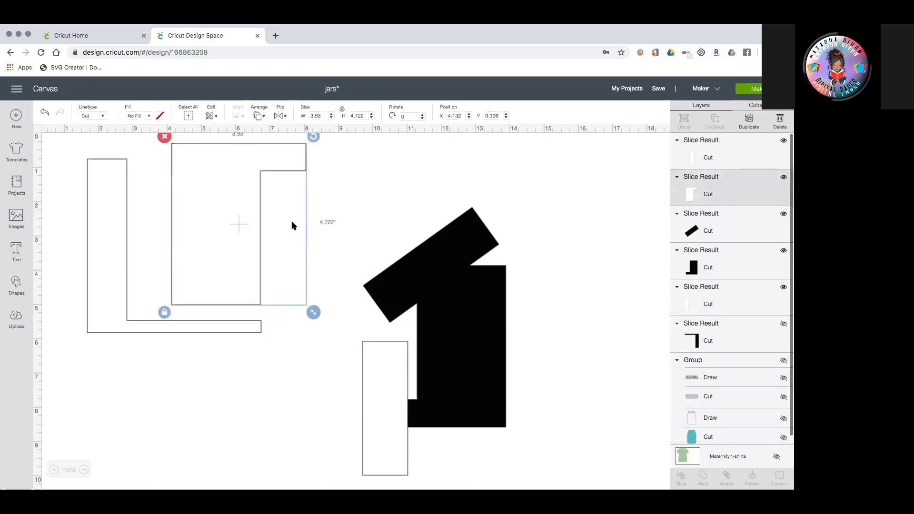
click(783, 177)
click(175, 269)
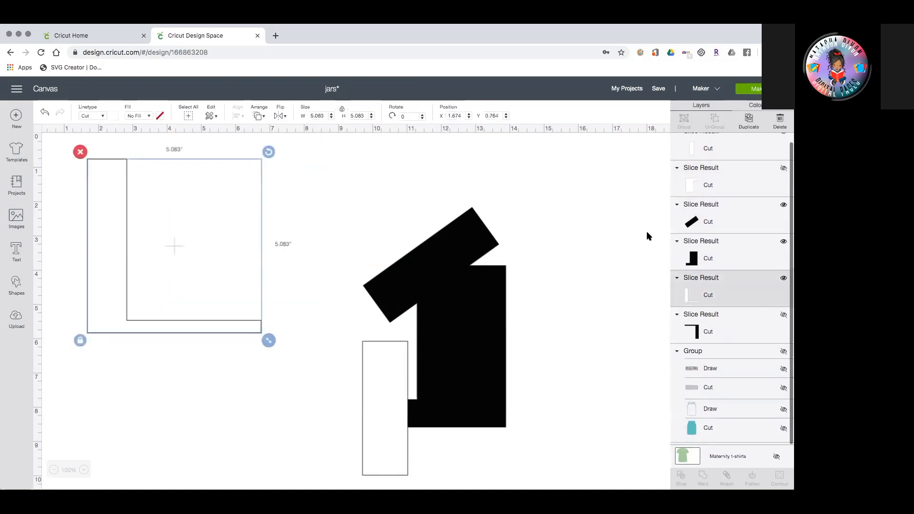
click(783, 278)
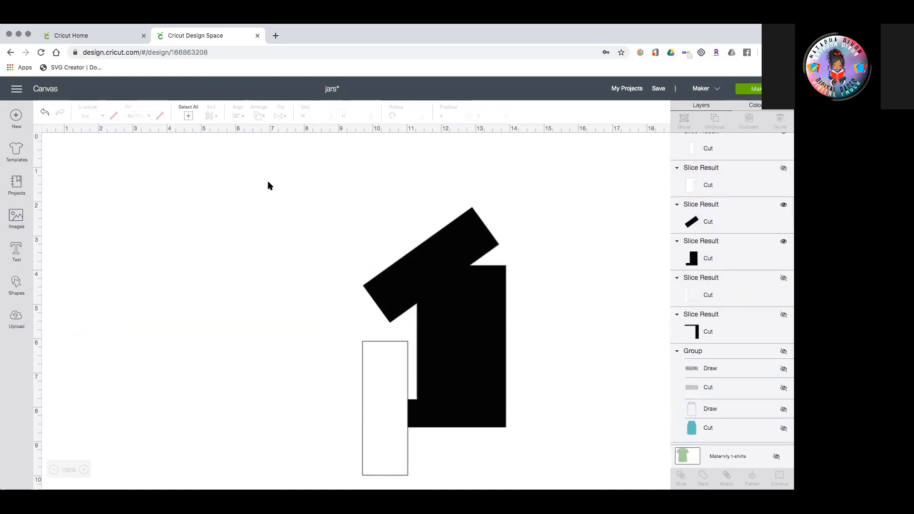
- Weld the diagonal black strip, the notched black piece and the white strip into one shape
scroll(300, 219, down, 2)
drag(324, 185, 514, 402)
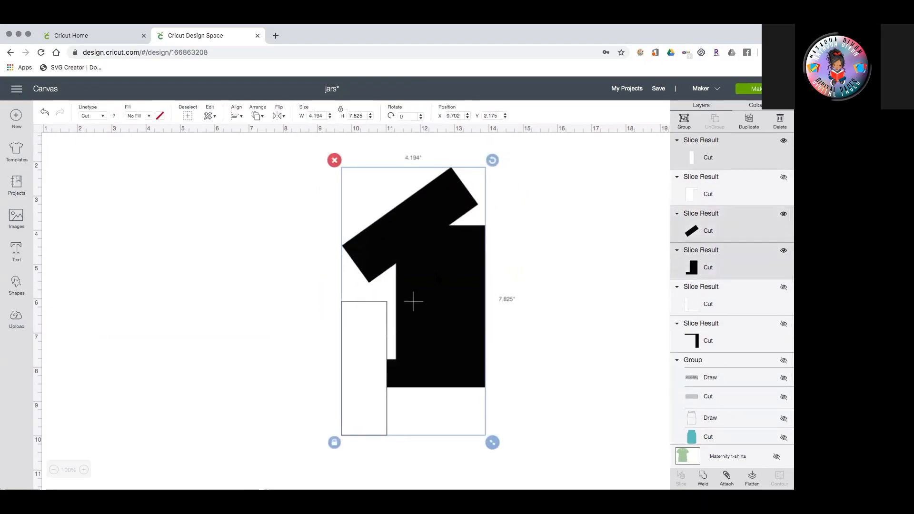
click(703, 477)
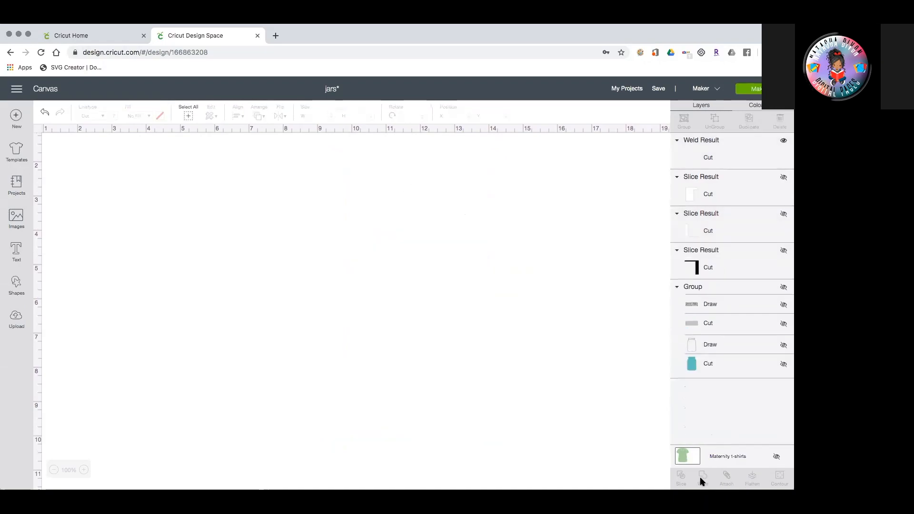
- Shrink the welded shape to about 3.67 by 6.85 inches and move it to about X 8.0, Y 2.0 inches
drag(413, 301, 281, 295)
drag(361, 436, 365, 379)
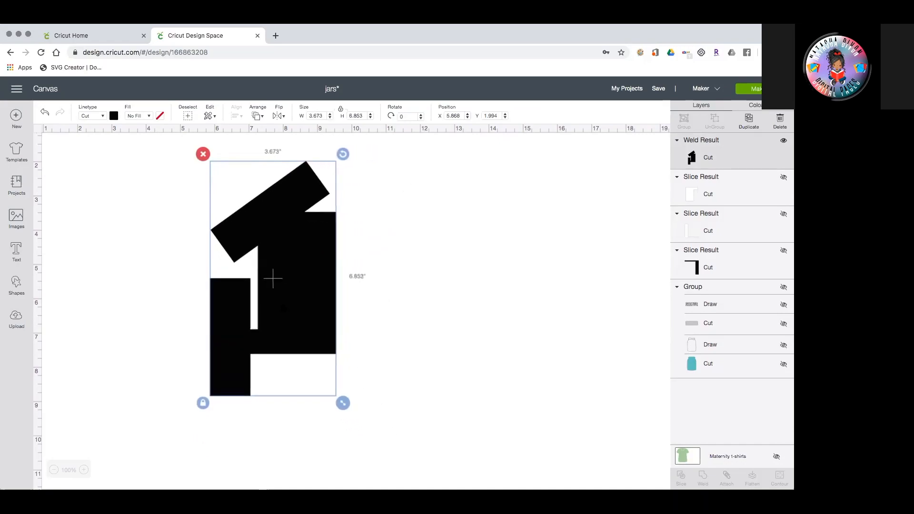
drag(273, 278, 346, 280)
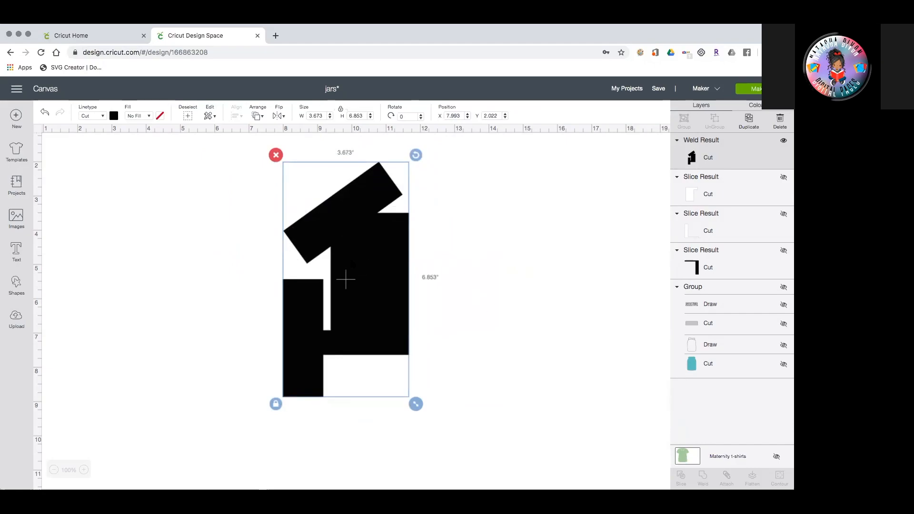
scroll(345, 279, left, 1)
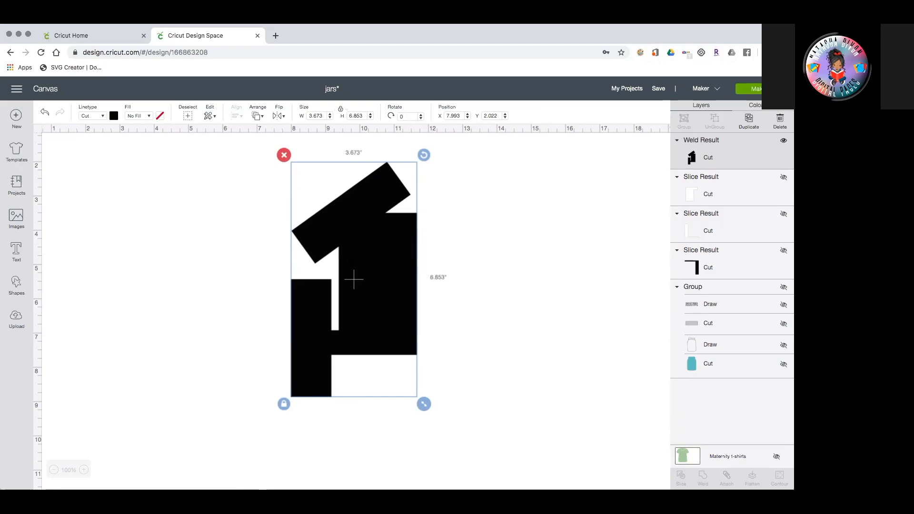
scroll(352, 264, down, 1)
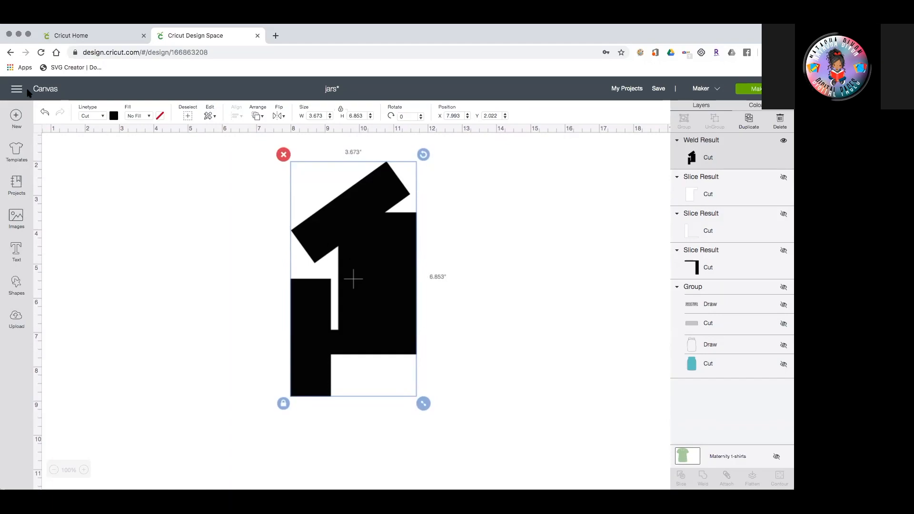
- Undo the moving, resizing and welding of the combined shape
click(44, 113)
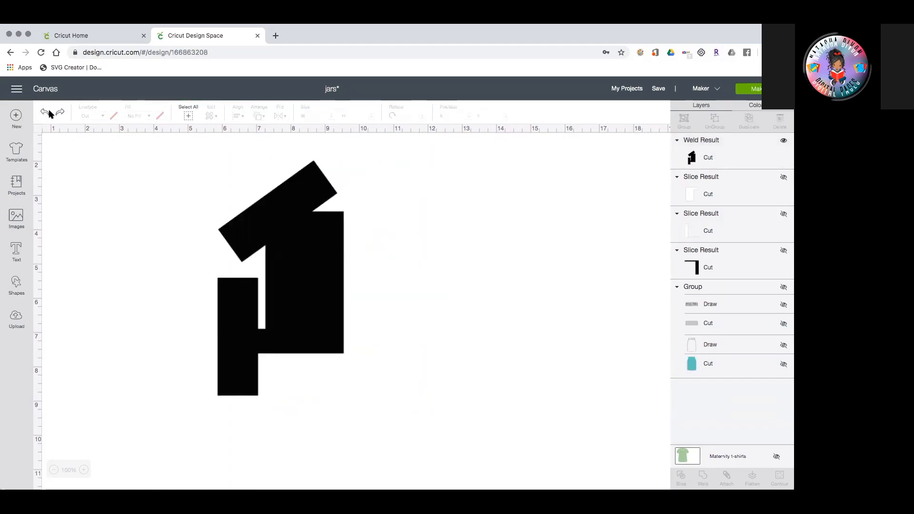
click(45, 114)
click(44, 115)
click(44, 114)
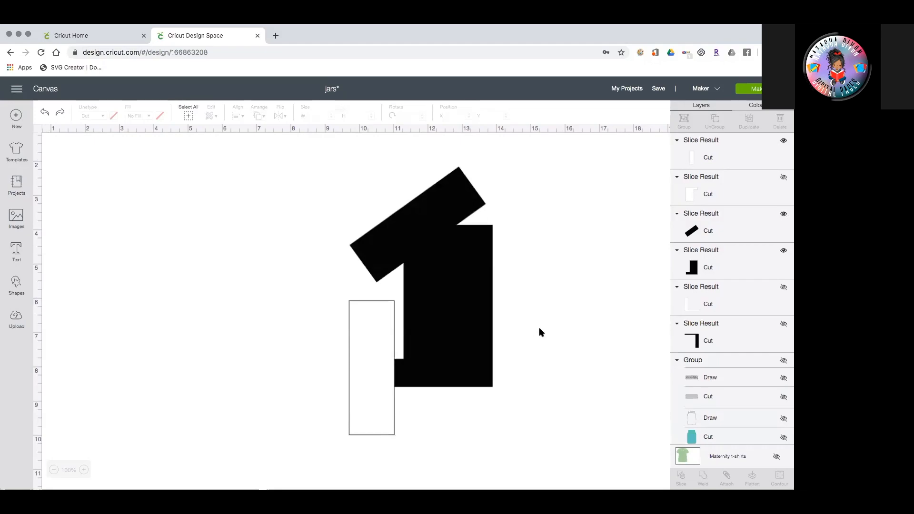
- Pull the three pieces apart, and lay the diagonal strip back over the notched black piece at about X 10.4, Y 4.4 inches
drag(359, 333, 247, 308)
drag(417, 222, 347, 198)
drag(426, 307, 457, 322)
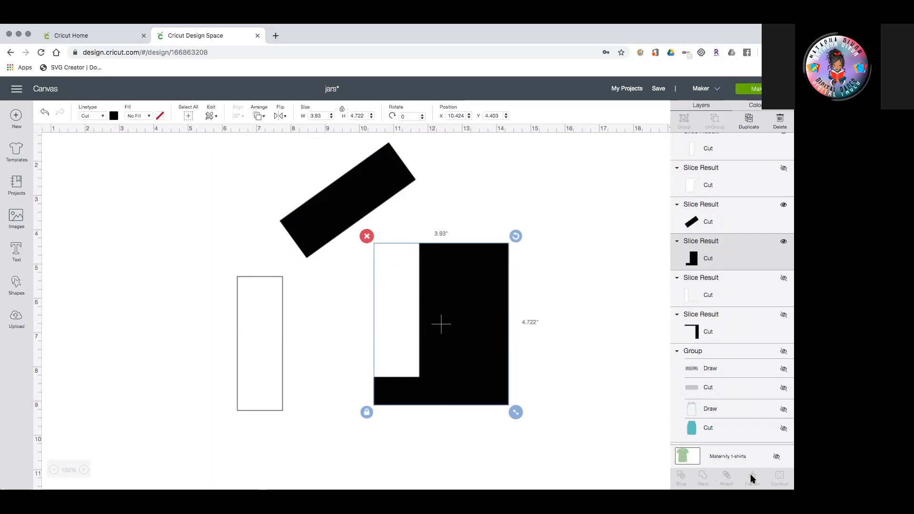
drag(347, 199, 425, 242)
click(561, 247)
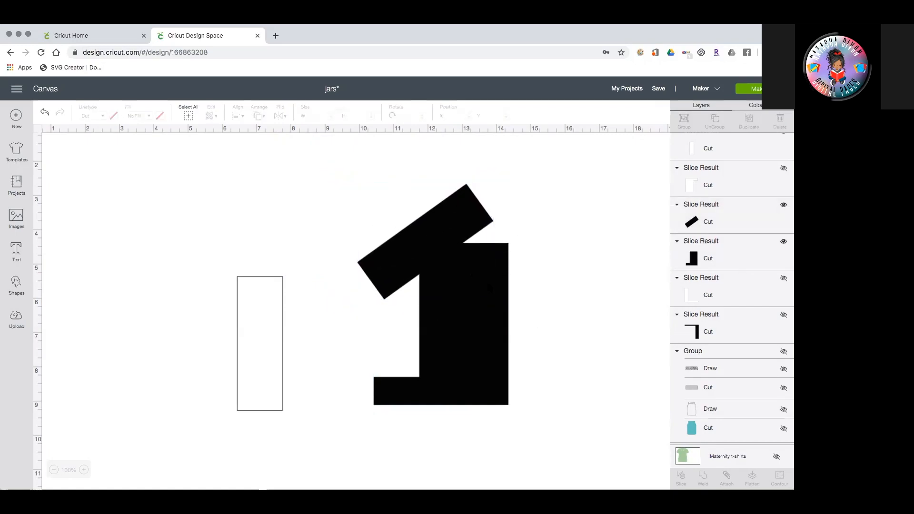
- Lay the white strip over the notched black piece at about X 10.5, Y 5.2 inches, and flatten all three pieces together
scroll(723, 165, up, 1)
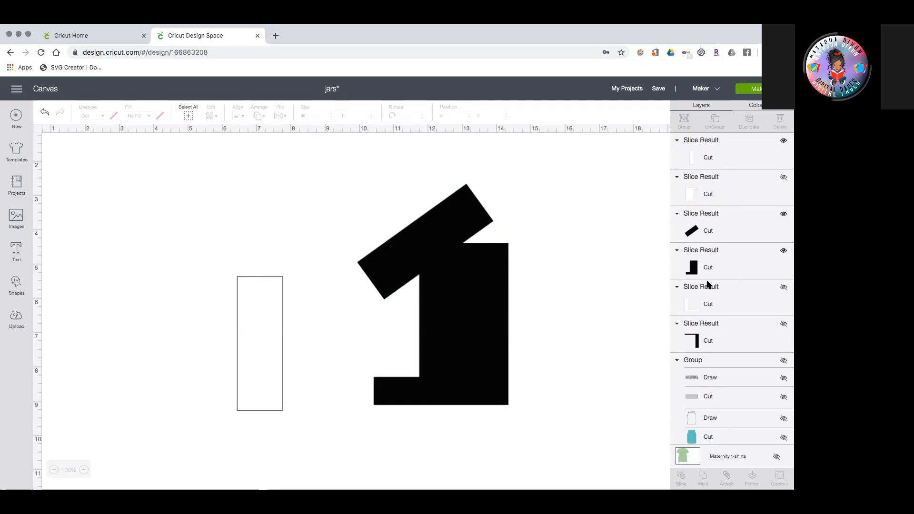
drag(283, 297, 416, 295)
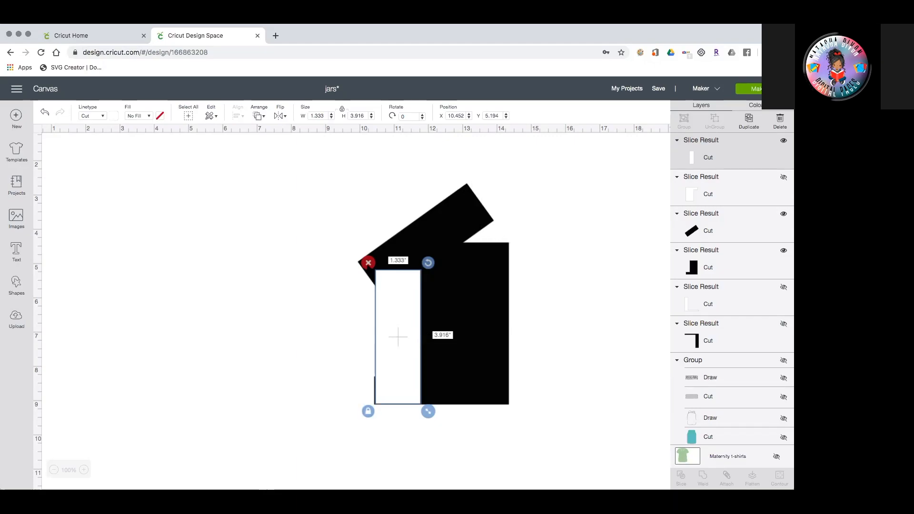
click(587, 440)
drag(576, 449, 342, 180)
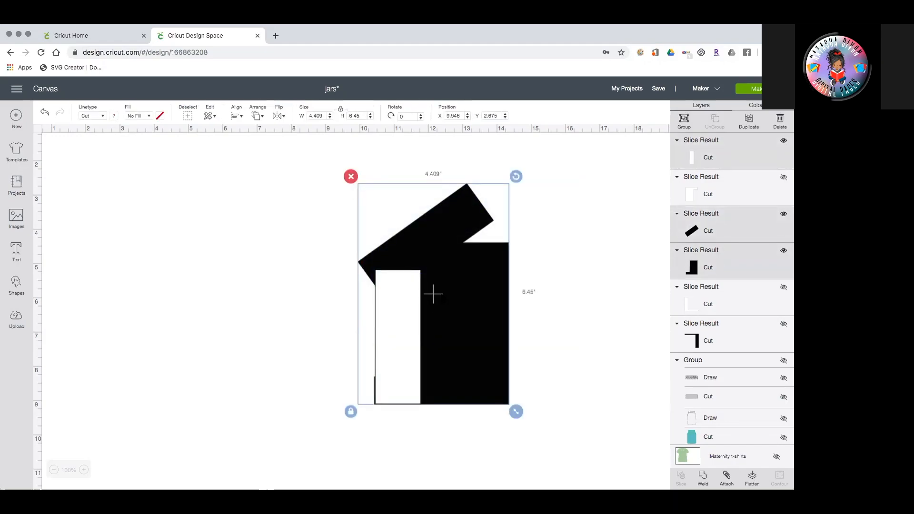
click(752, 476)
- Move the flattened shape across the canvas as one piece, and delete it
drag(482, 365, 505, 310)
drag(456, 239, 374, 291)
click(291, 173)
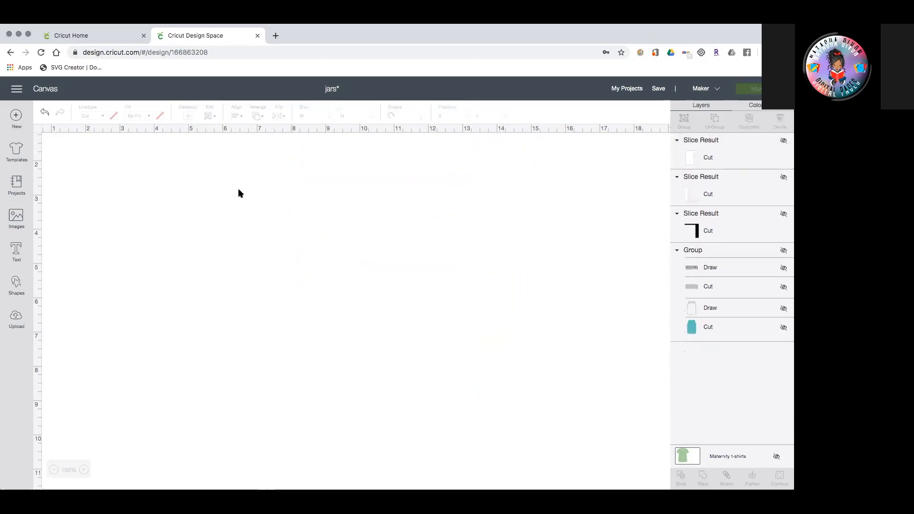
- Insert the free beetle image from the image library and move it to about X 4.8, Y 2.9 inches
click(16, 218)
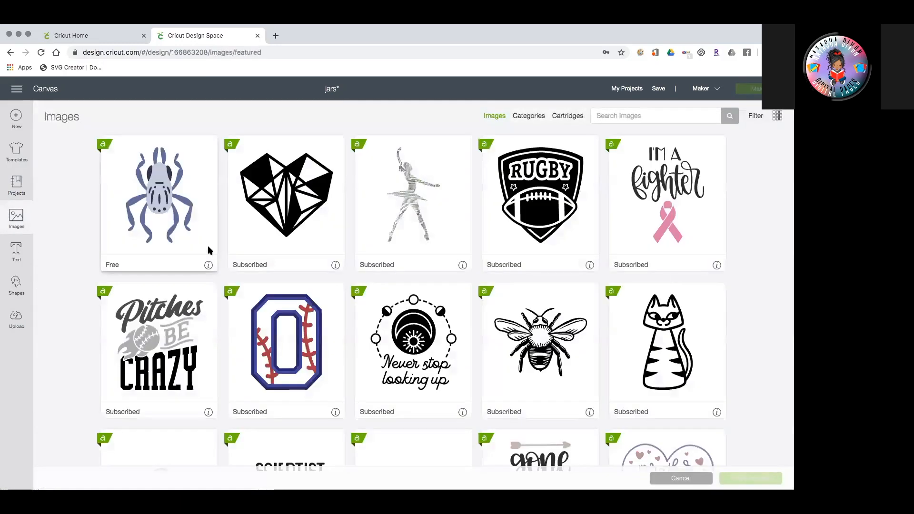
click(208, 250)
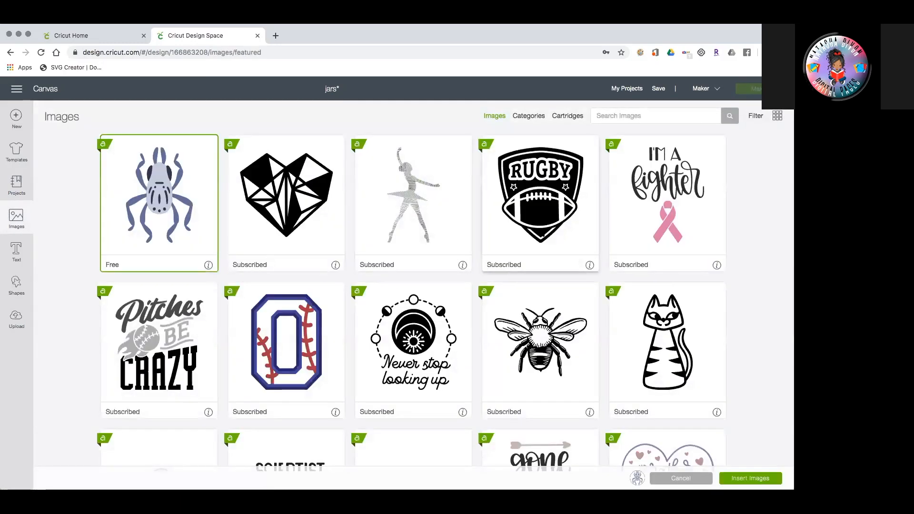
click(750, 478)
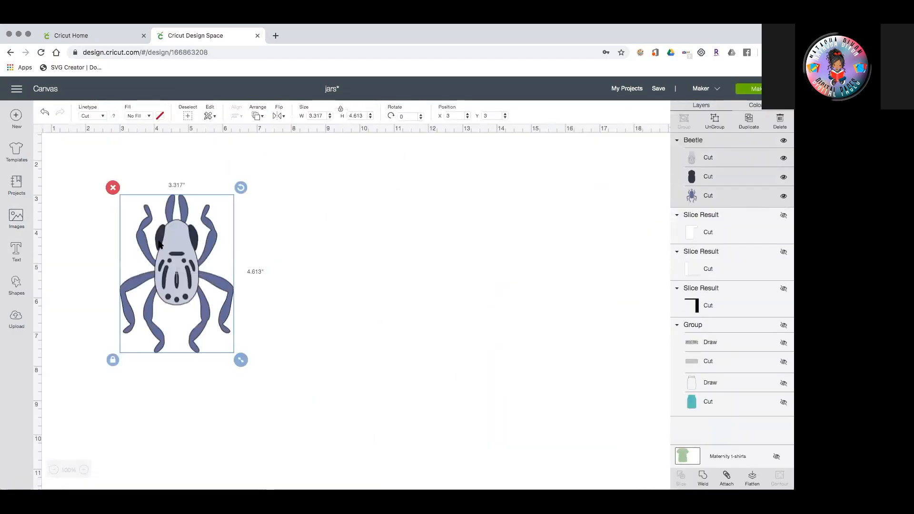
drag(185, 266, 246, 263)
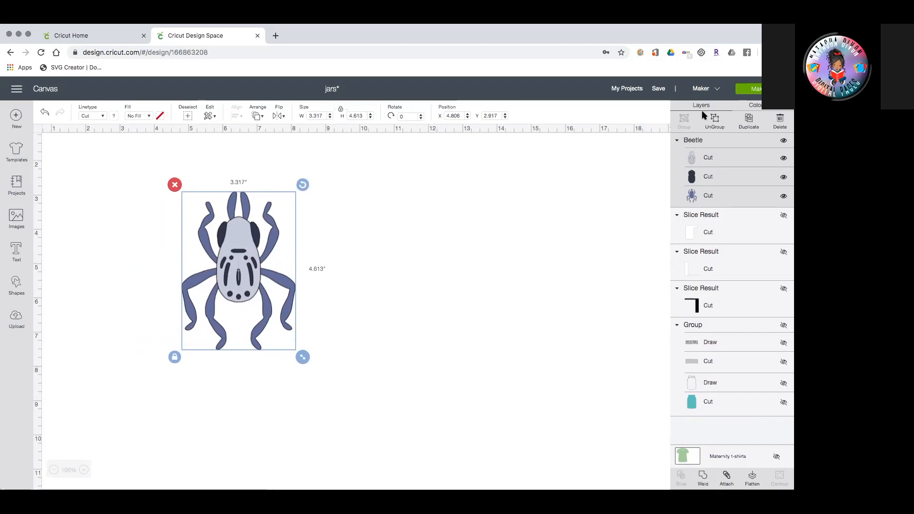
- Ungroup the beetle and spread its parts side by side: legs at about X 5.6, pale body at X 9.6, dark body at X 11.6 inches
click(714, 119)
click(452, 201)
drag(267, 260, 470, 244)
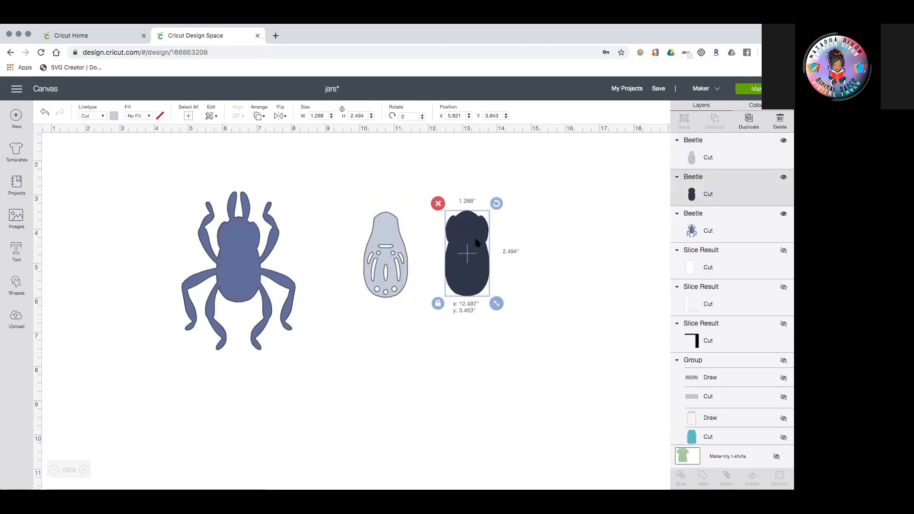
drag(234, 261, 260, 264)
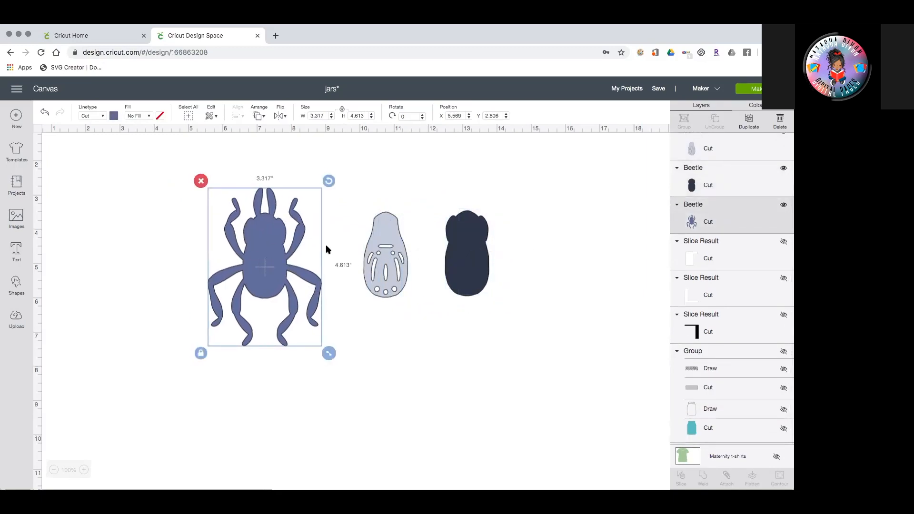
drag(381, 240, 364, 241)
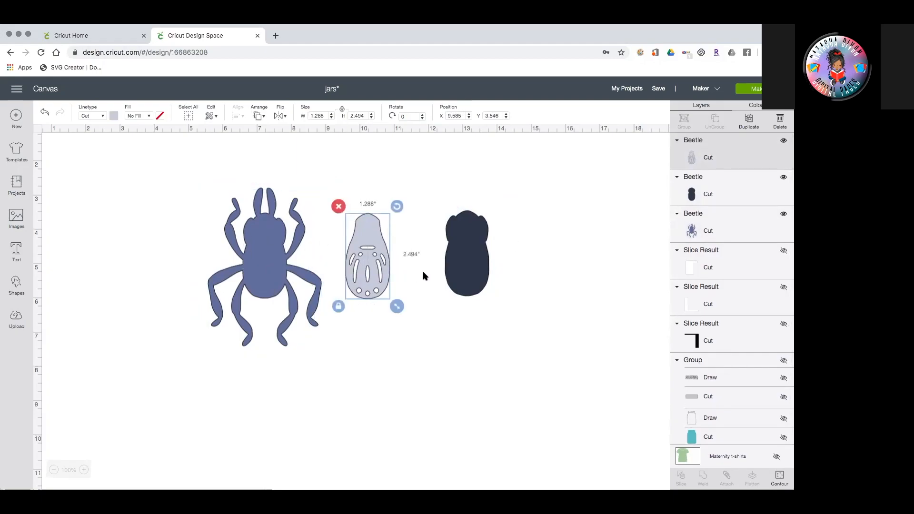
drag(453, 270, 423, 272)
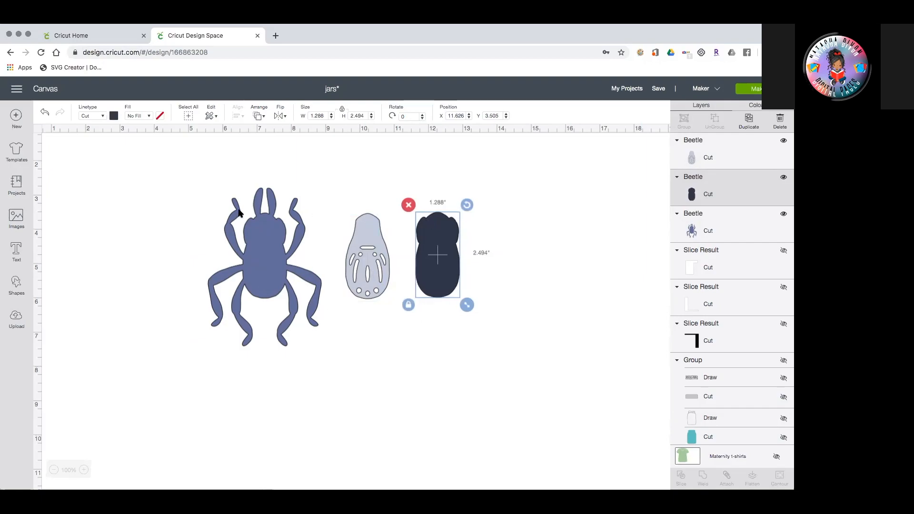
- Stack the pale body and the dark body back over the beetle's legs piece at about X 6.6, Y 3.5 inches
scroll(400, 264, right, 5)
drag(331, 261, 229, 263)
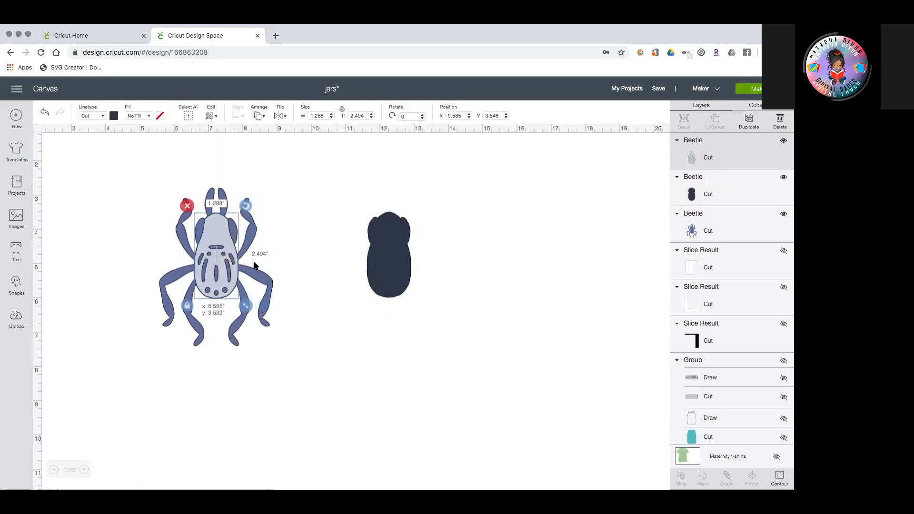
drag(377, 271, 201, 272)
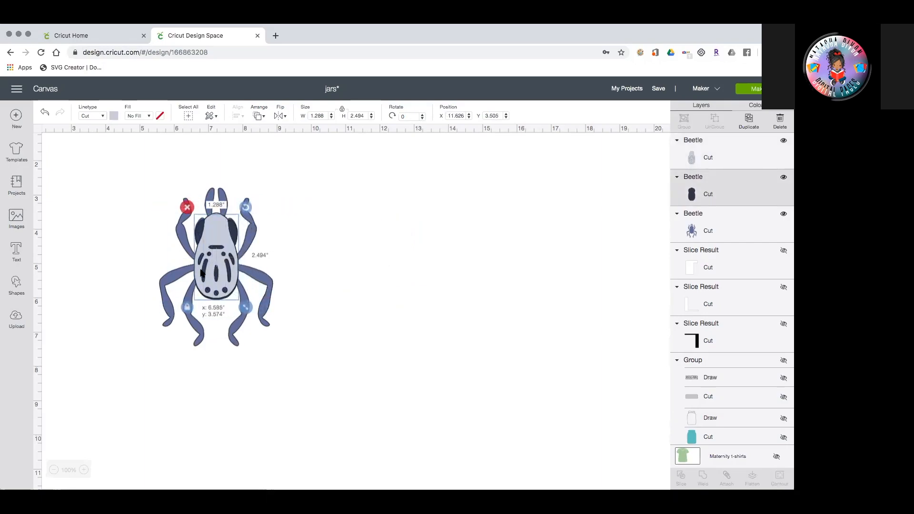
- Flatten the three beetle layers into one printable image and move it to about X 7.7, Y 3.1 inches
click(312, 352)
drag(314, 373, 161, 165)
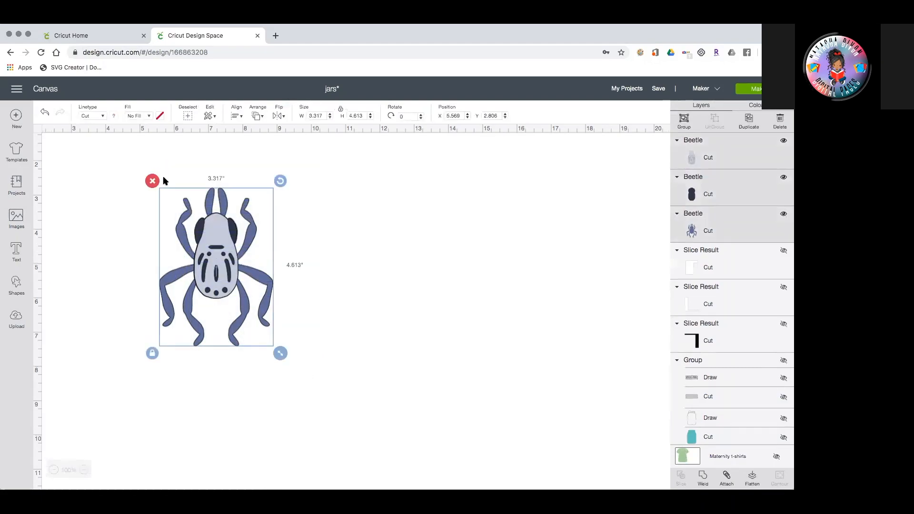
click(752, 477)
drag(247, 264, 323, 274)
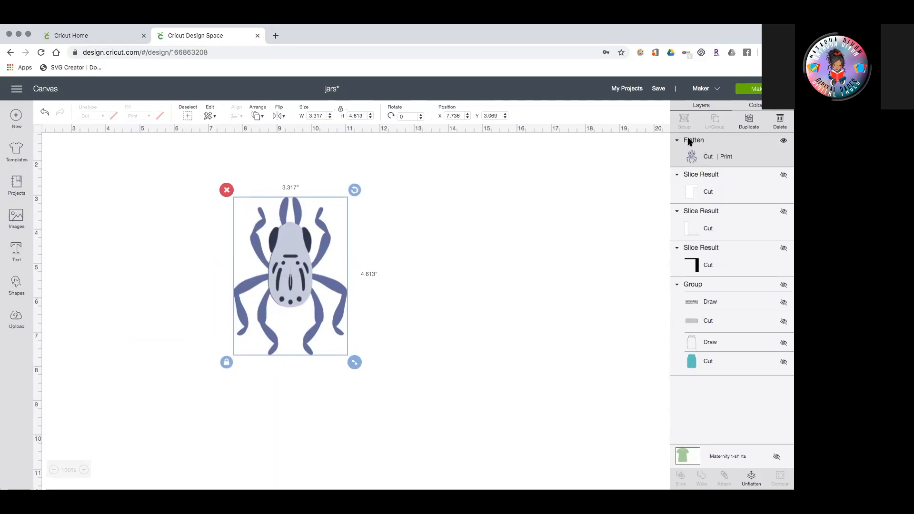
- Delete the flattened beetle from the canvas
scroll(291, 307, left, 1)
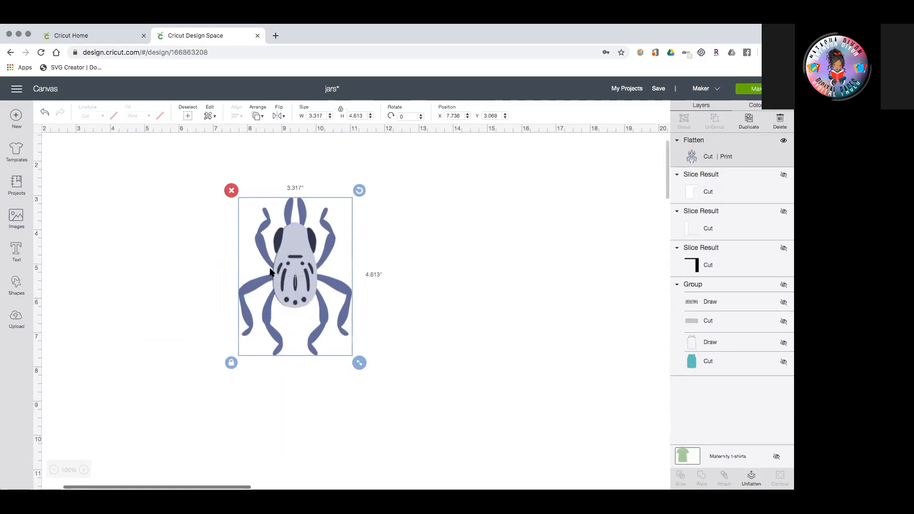
scroll(259, 244, up, 1)
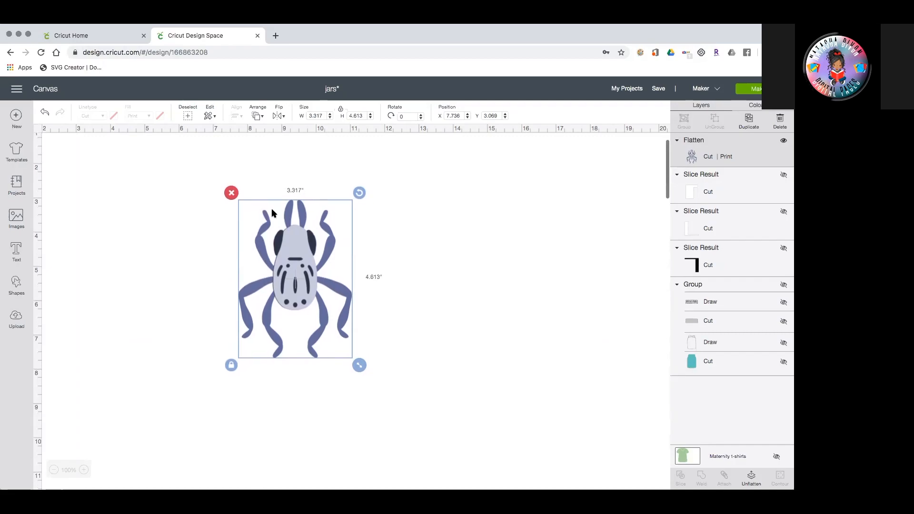
scroll(297, 223, up, 2)
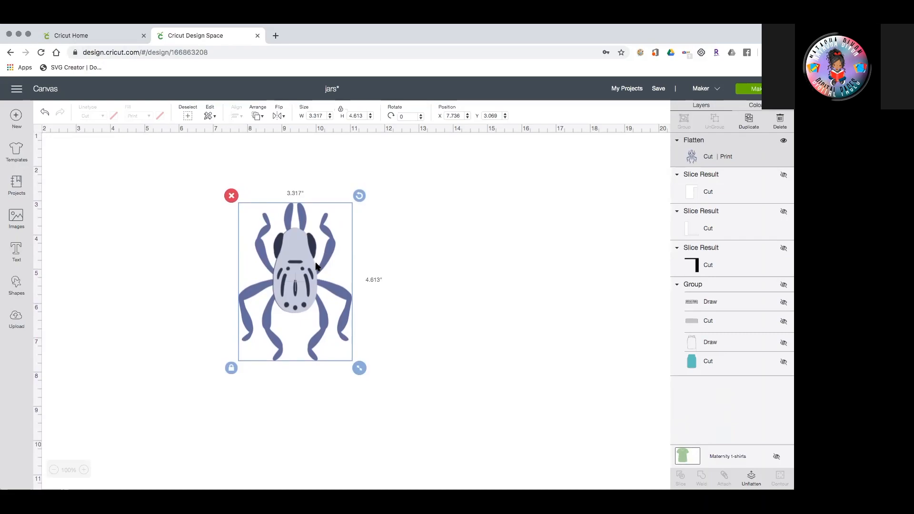
scroll(314, 269, left, 2)
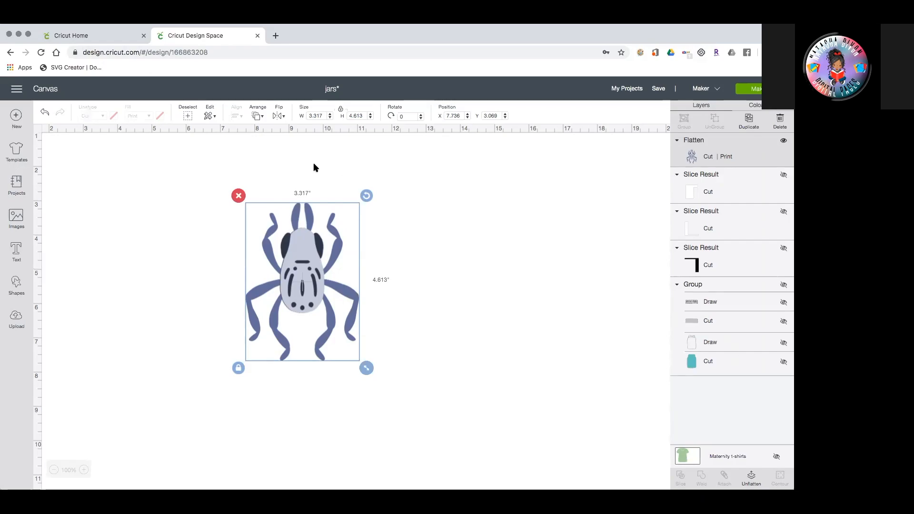
click(239, 196)
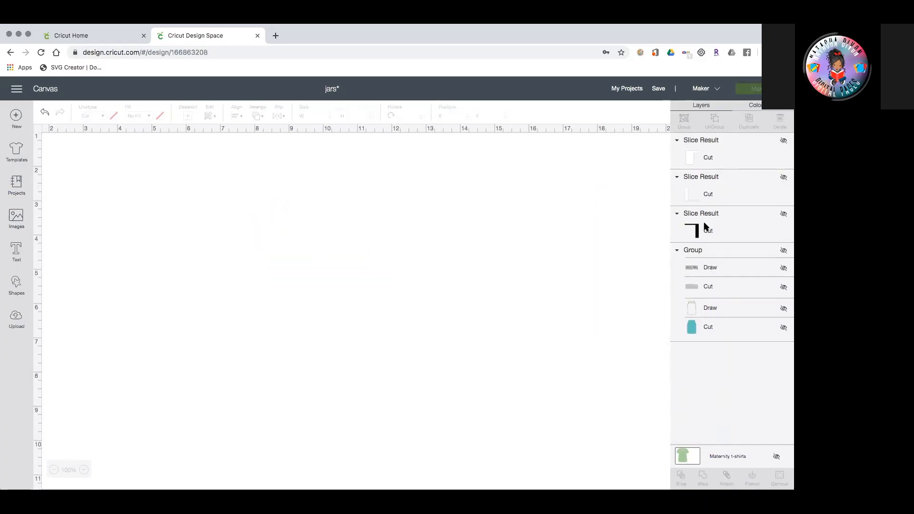
- Unhide the three remaining Slice Result layers
click(783, 140)
click(783, 177)
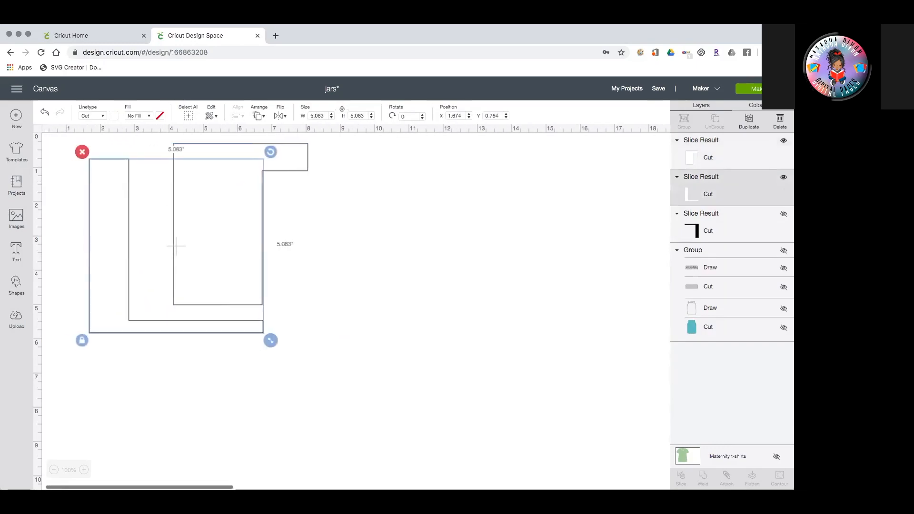
click(783, 213)
- Gather the three slice result pieces close together in the middle of the canvas, and delete them all
drag(567, 252, 388, 288)
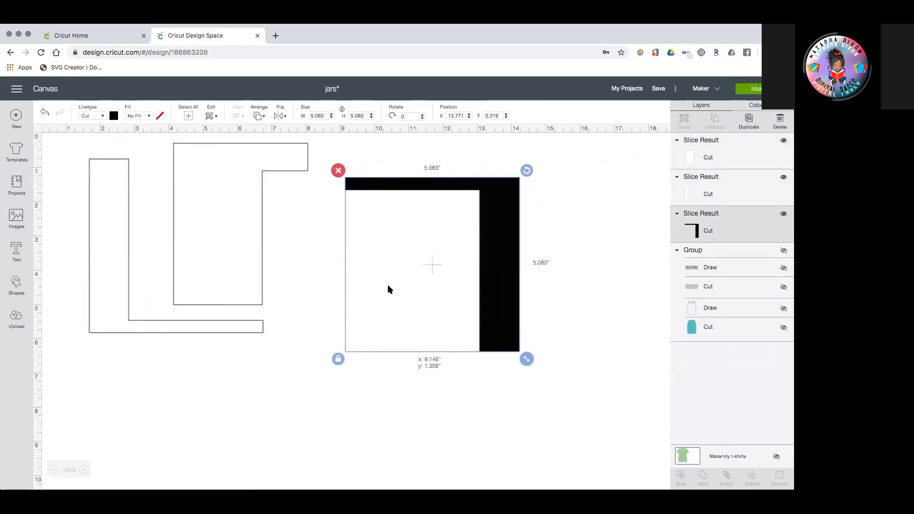
drag(253, 229, 416, 293)
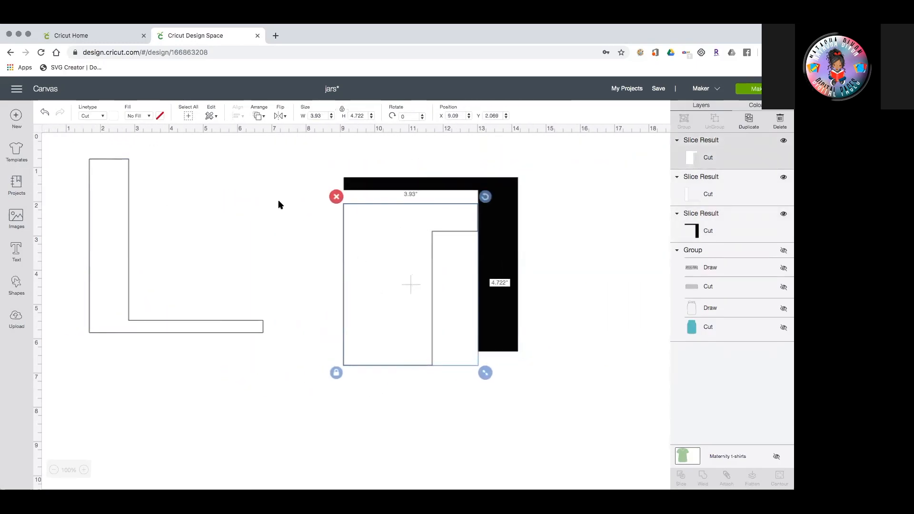
drag(119, 234, 305, 216)
key(ctrl+a)
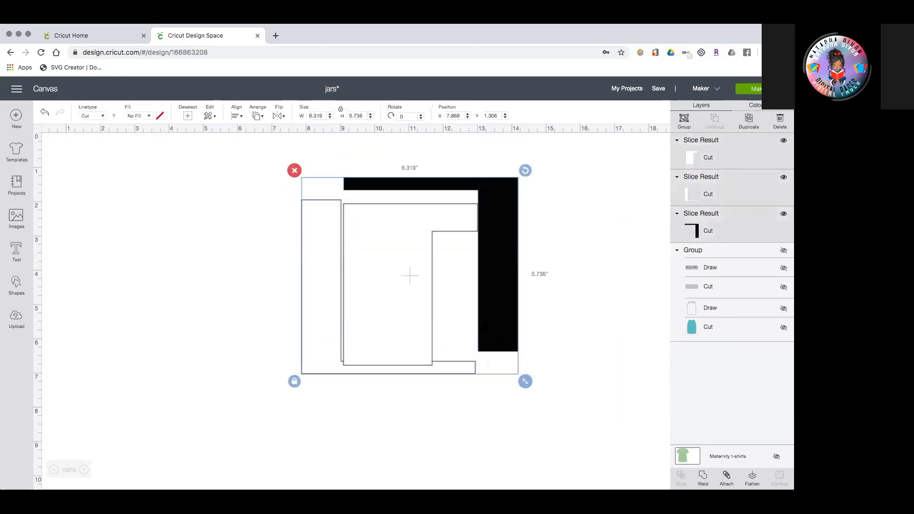
key(Delete)
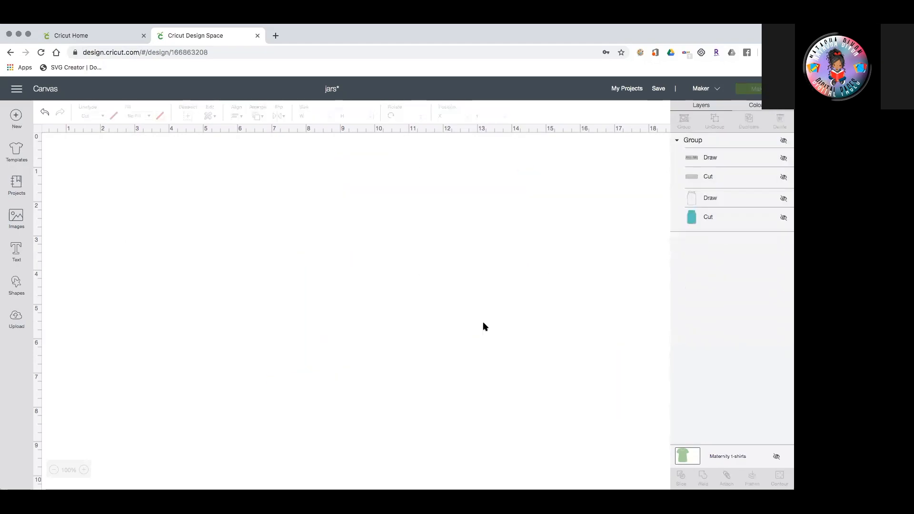
- Insert the free beetle image from the image library again
click(16, 219)
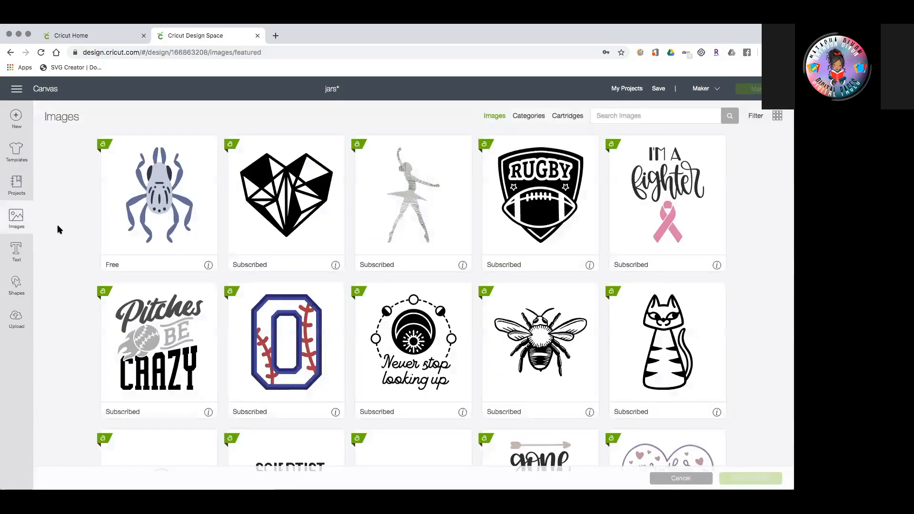
click(161, 211)
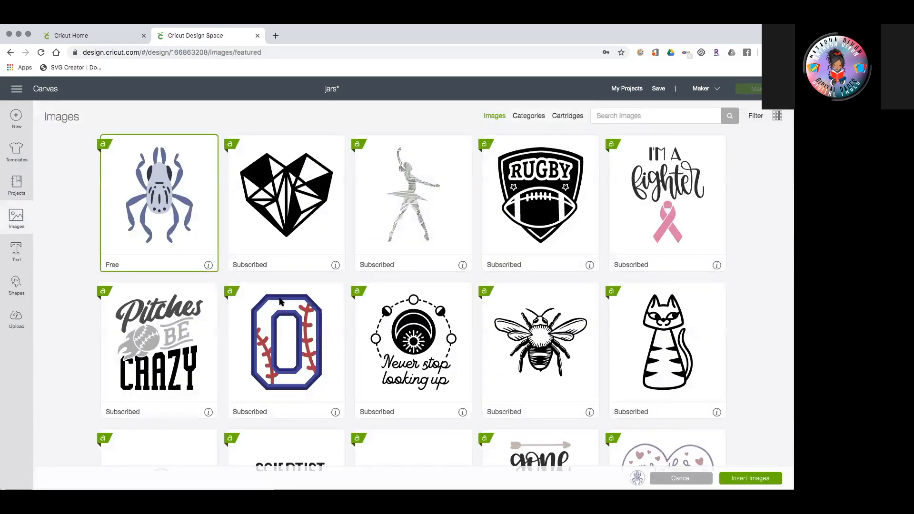
click(751, 478)
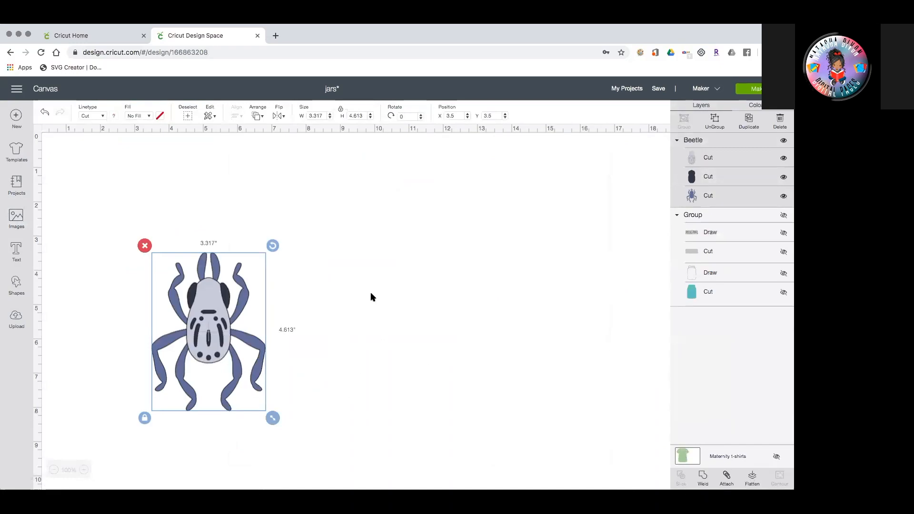
- Ungroup the beetle and separate its parts, with the legs at about X 8.7, Y 3.0 and the pale body at X 6.6, Y 1.0 inches
click(716, 125)
drag(228, 338, 407, 321)
drag(207, 339, 303, 235)
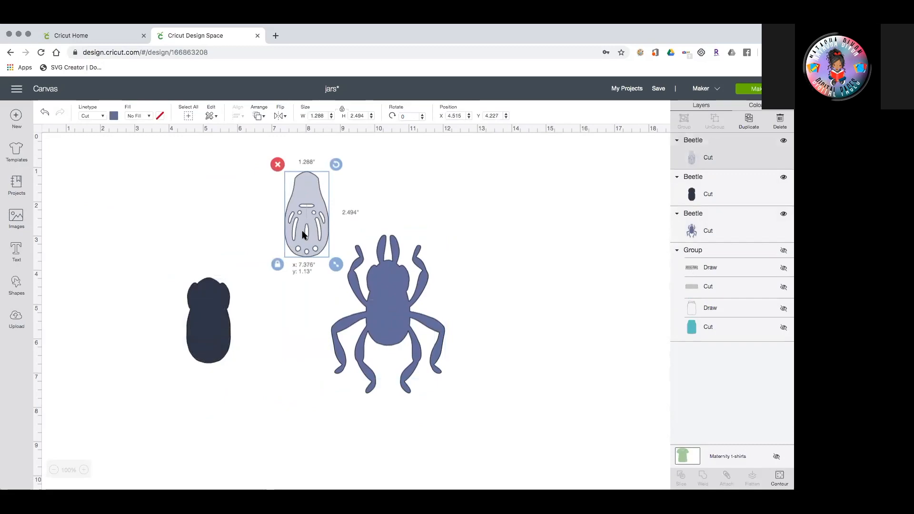
drag(308, 194, 281, 183)
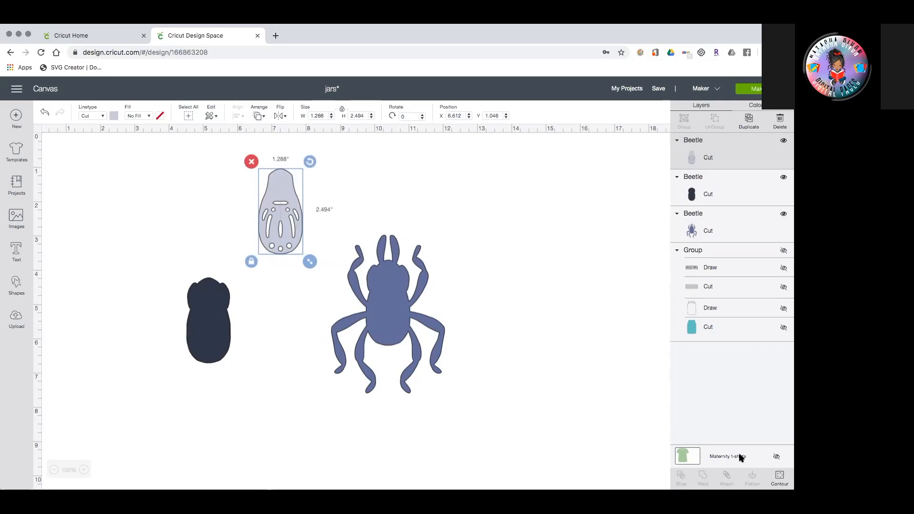
- Open the contour editor for the pale beetle body and hide its outer outline contour
click(640, 407)
click(371, 320)
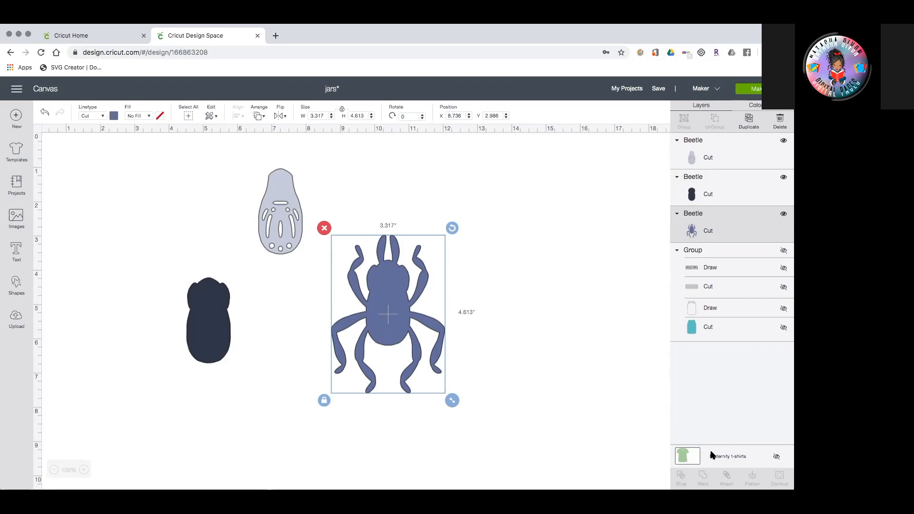
click(277, 224)
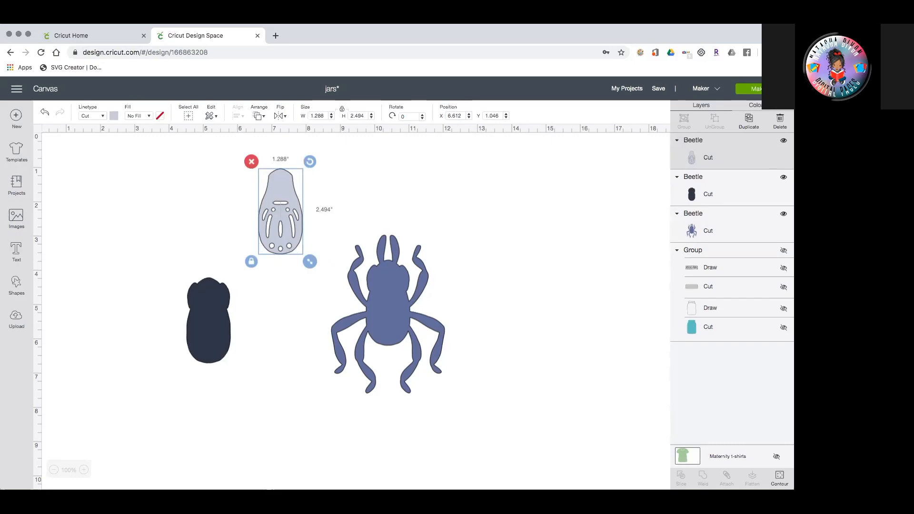
click(780, 477)
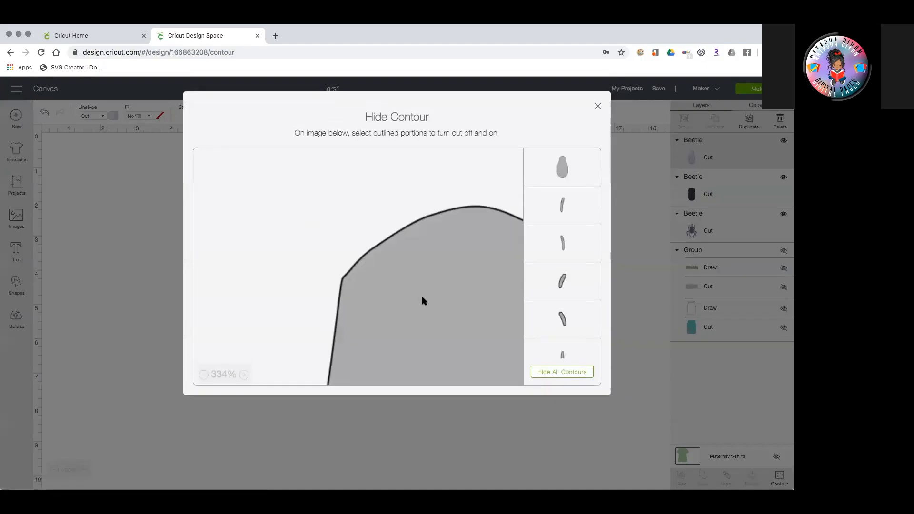
click(417, 259)
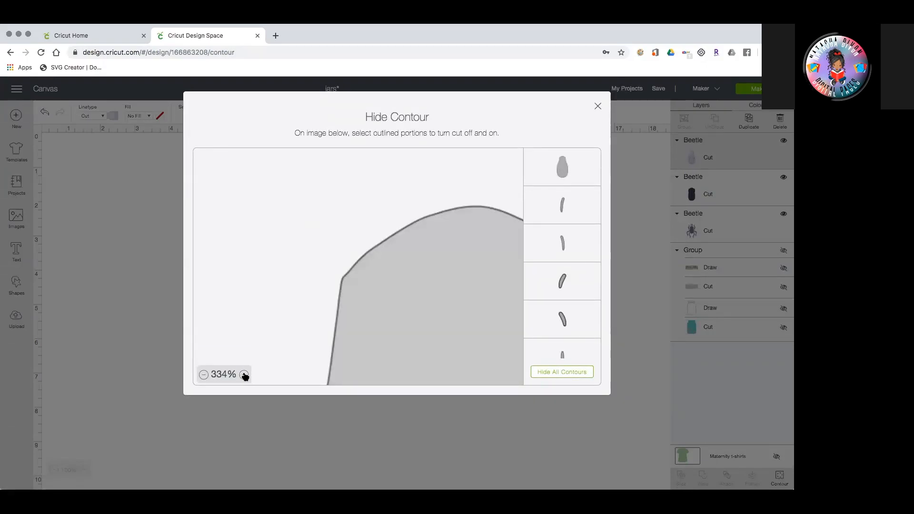
click(204, 374)
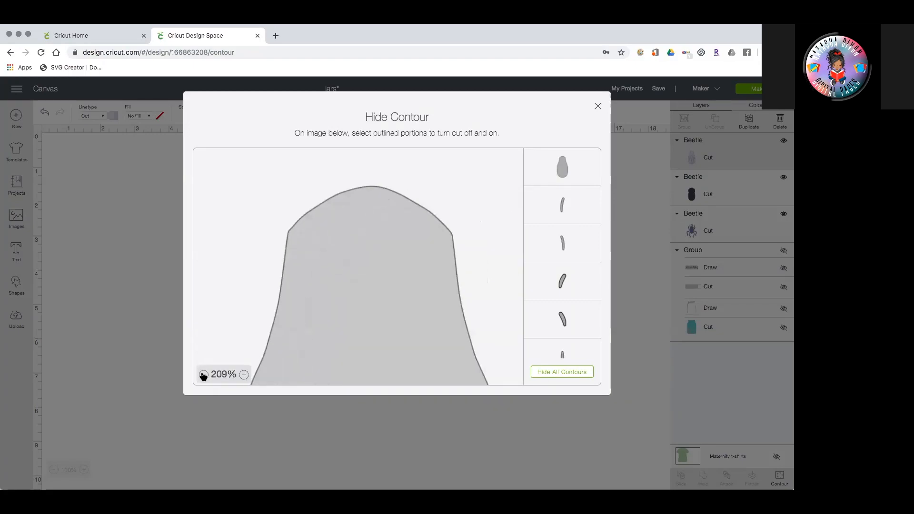
click(204, 374)
click(203, 375)
click(203, 375)
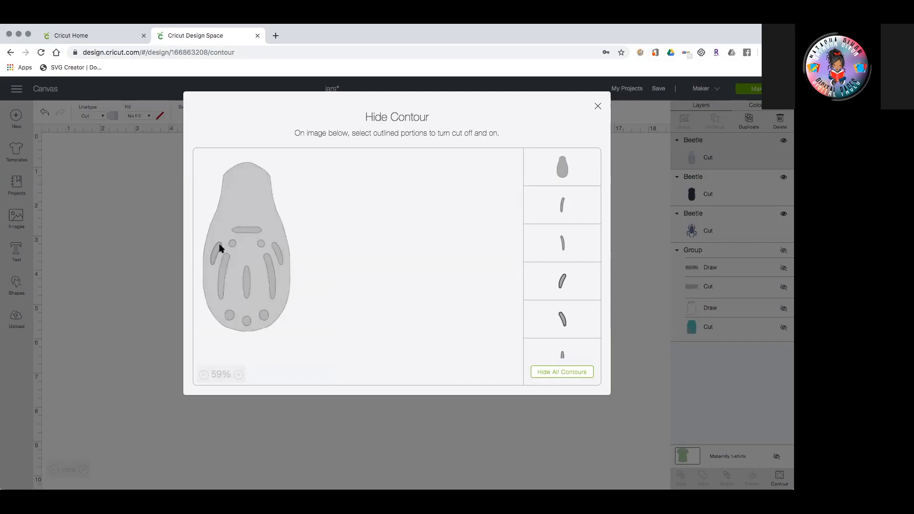
click(256, 230)
click(579, 171)
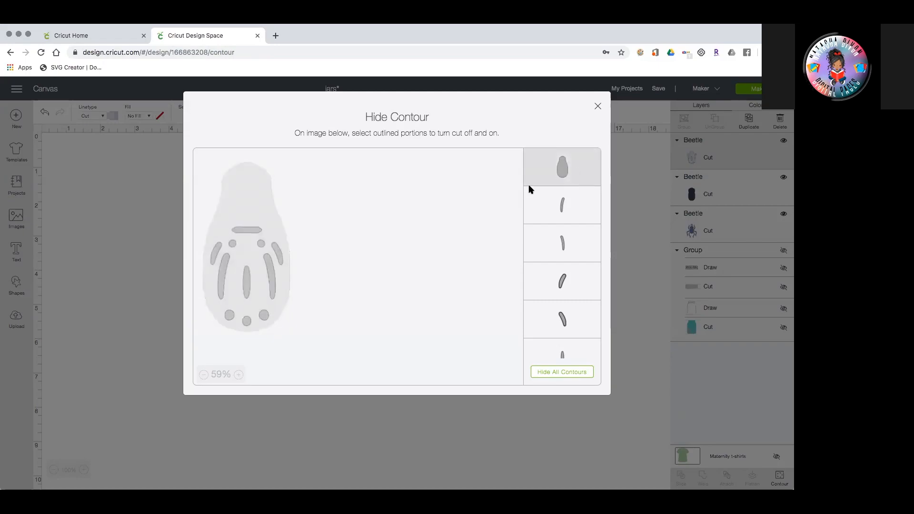
- Hide the four curved side slots and the central vertical slot of the pale body, and return to the canvas
click(580, 206)
click(566, 244)
click(563, 278)
click(562, 318)
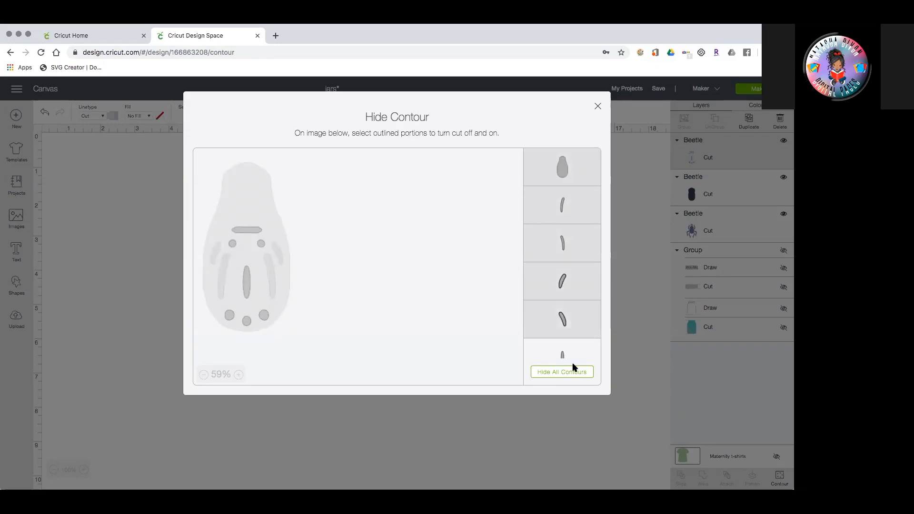
click(568, 352)
scroll(564, 284, down, 3)
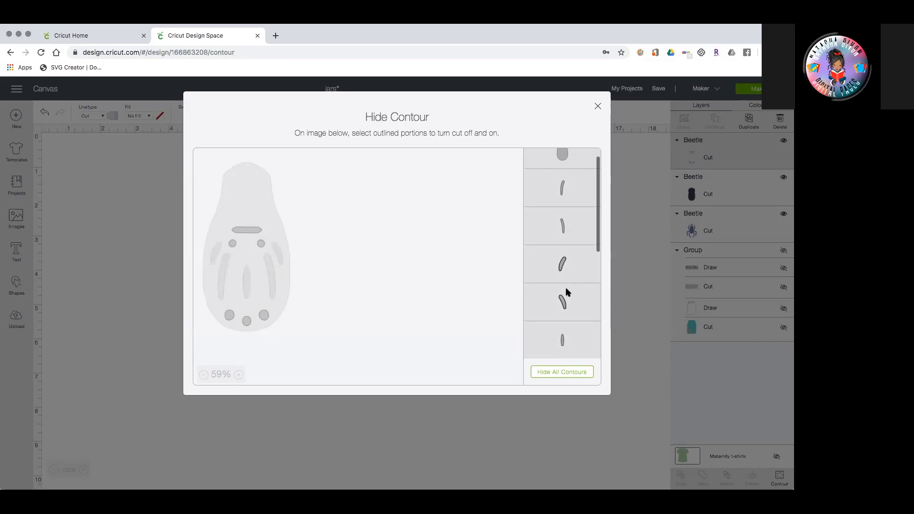
scroll(561, 282, down, 1)
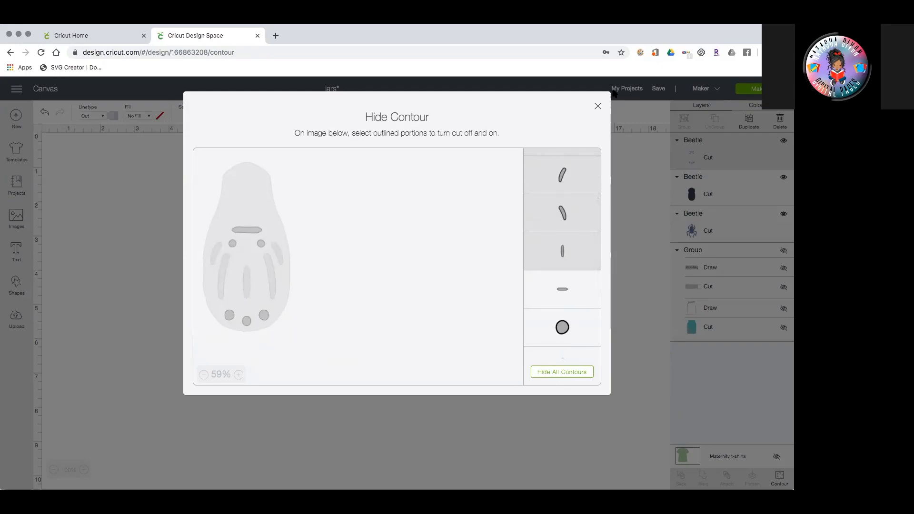
click(598, 106)
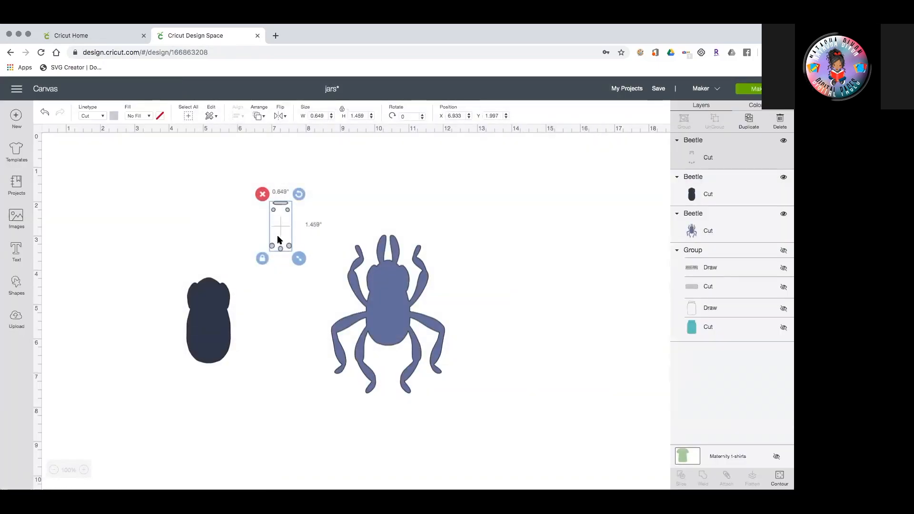
- Reopen the pale body's contours and turn its outer outline back on
click(778, 476)
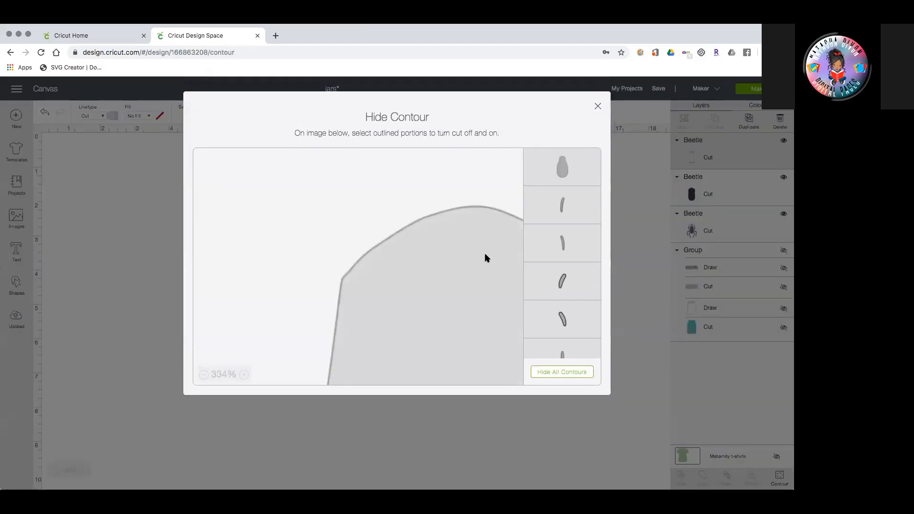
click(484, 254)
click(623, 265)
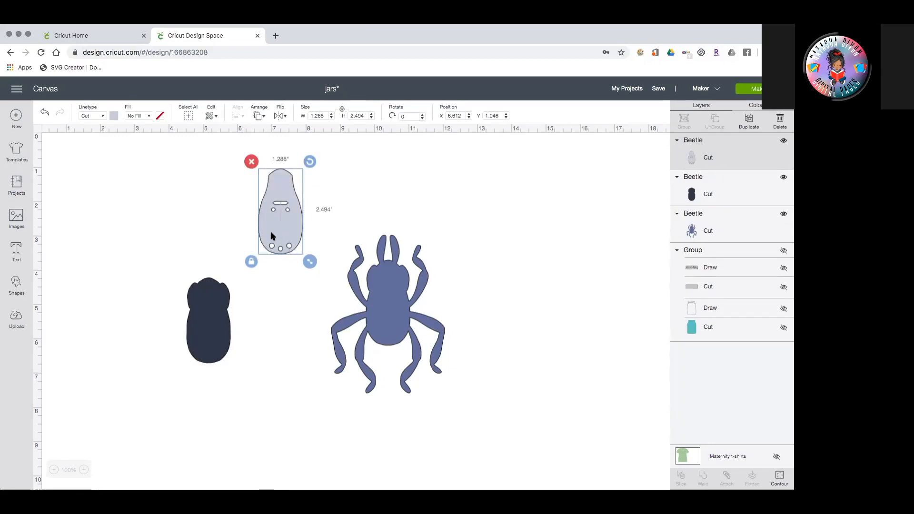
- Hide the horizontal slot and the two outer lower circles in the pale body's contours
click(779, 476)
scroll(556, 303, down, 2)
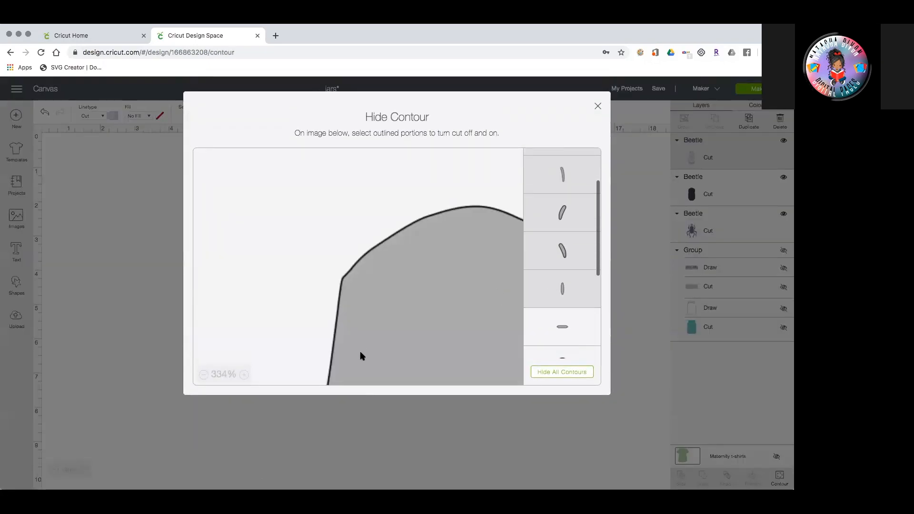
click(203, 375)
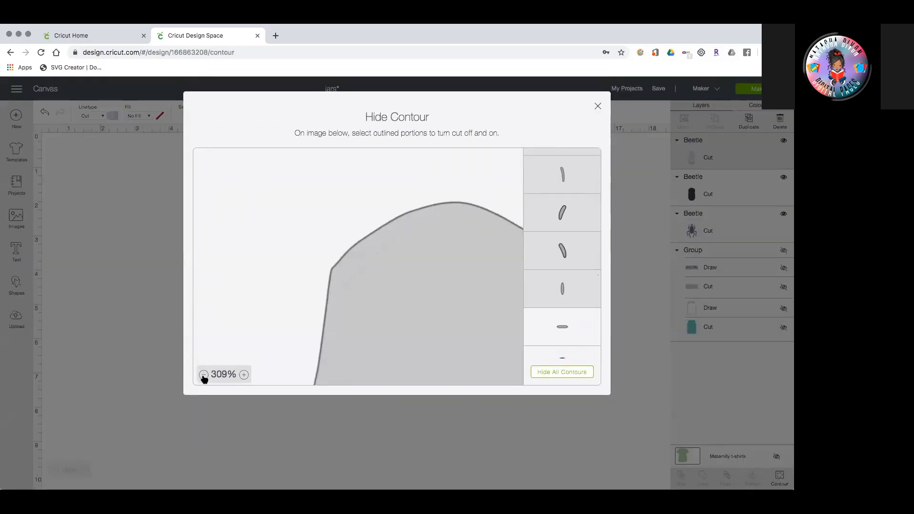
click(203, 375)
click(203, 375)
click(203, 375)
click(203, 375)
click(203, 375)
click(203, 375)
click(203, 375)
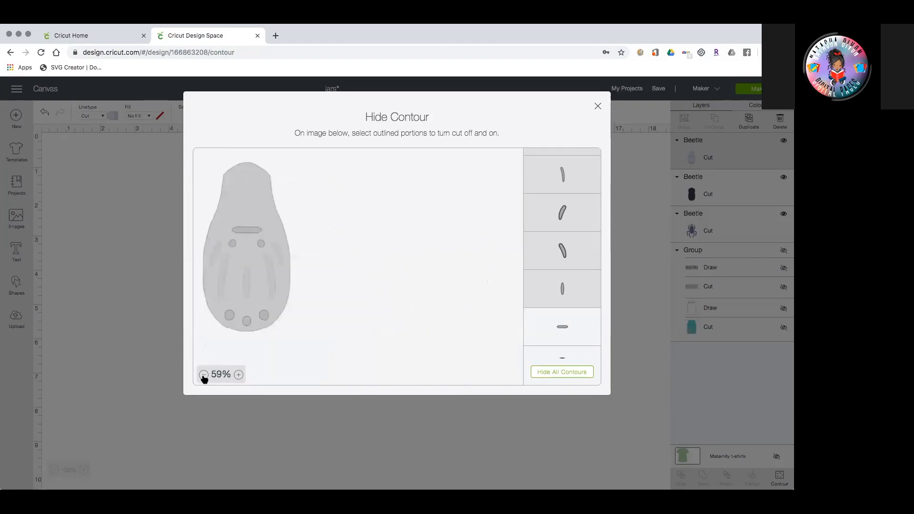
scroll(570, 308, down, 1)
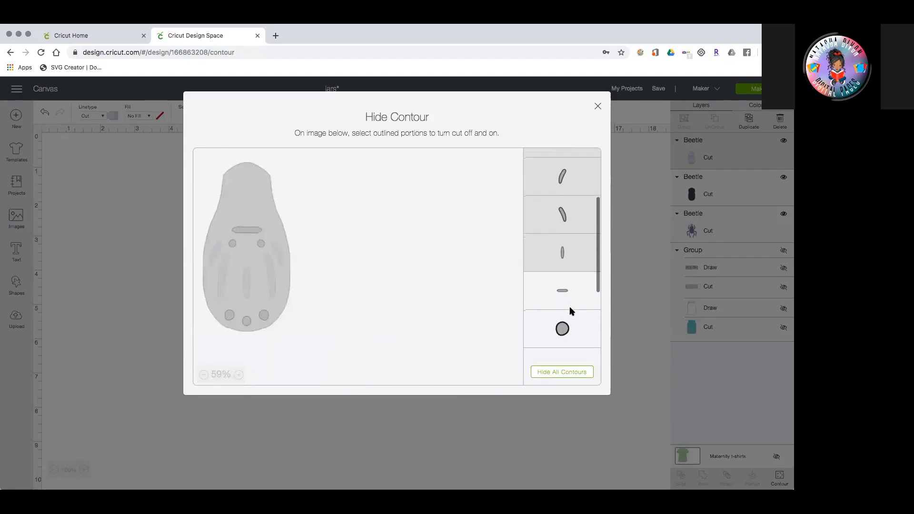
scroll(569, 307, down, 1)
click(563, 338)
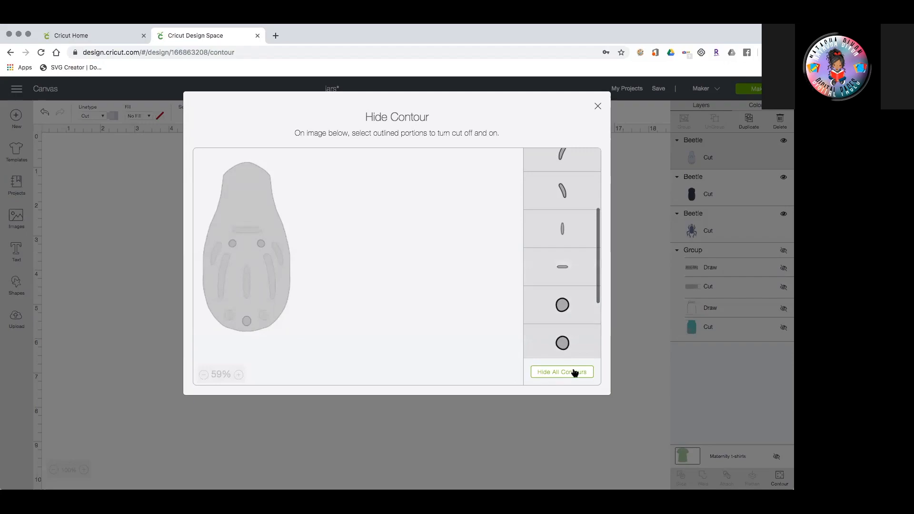
- Hide all remaining inner contours of the pale body at once and reselect the body on the canvas
click(548, 376)
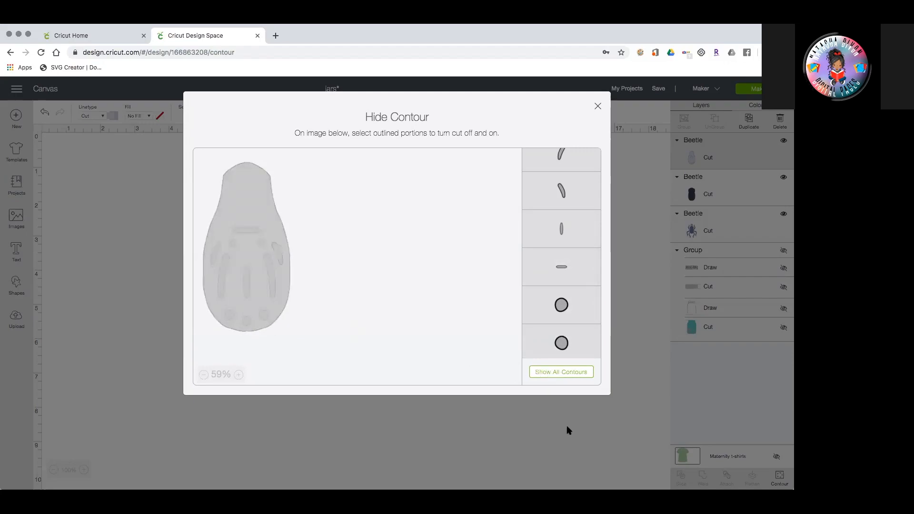
click(598, 106)
click(350, 213)
click(291, 215)
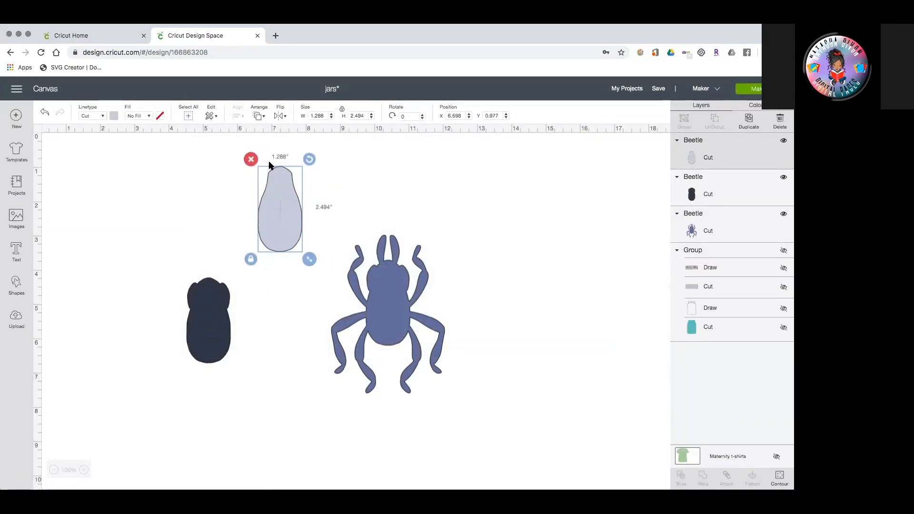
- Move the pale body between the other two beetle parts, and delete all three parts together
scroll(286, 191, right, 1)
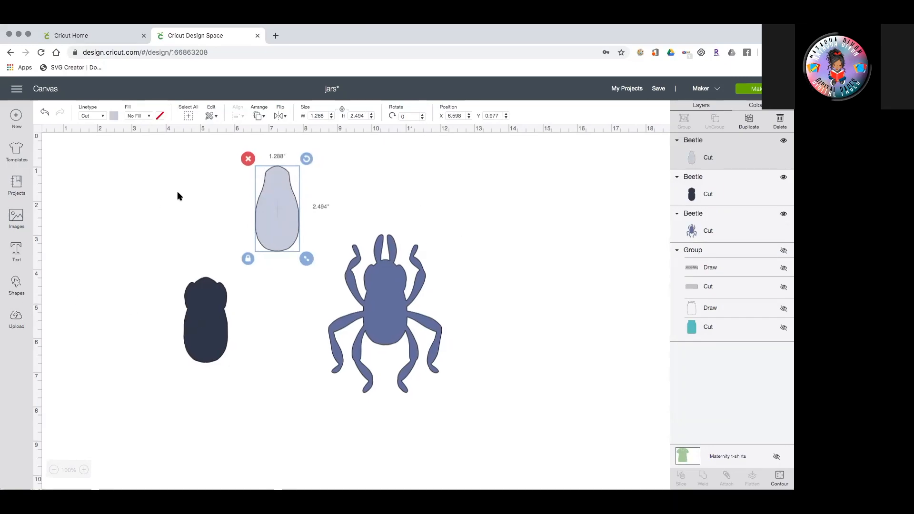
drag(266, 218, 283, 331)
drag(153, 238, 473, 300)
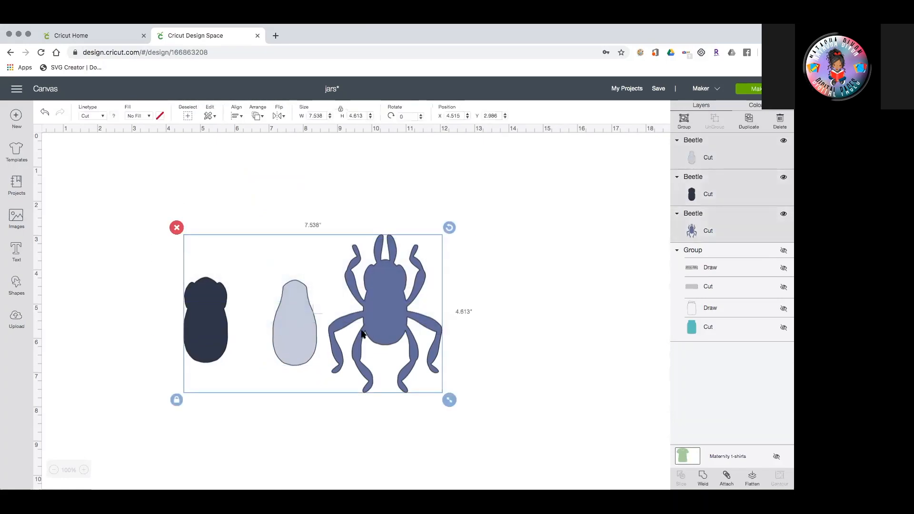
key(Delete)
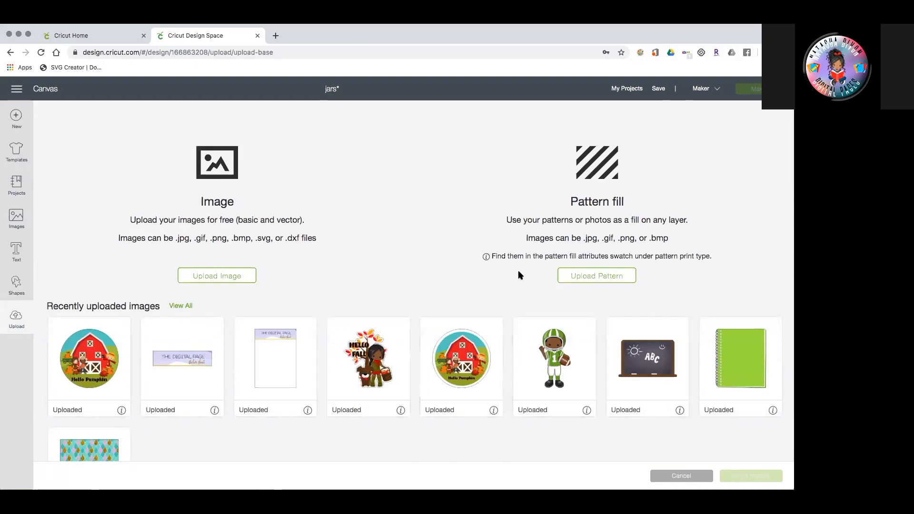
- Look at the file upload page for a new image, and cancel back to the canvas
click(249, 277)
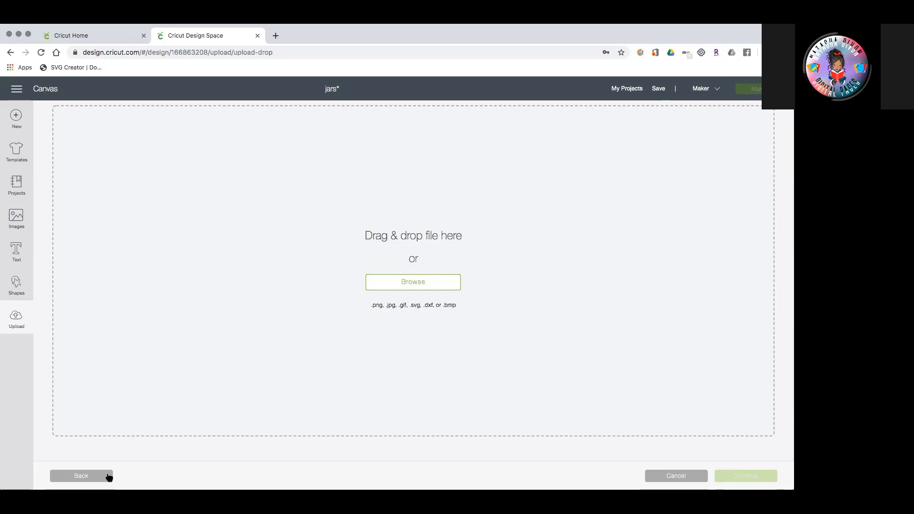
click(695, 475)
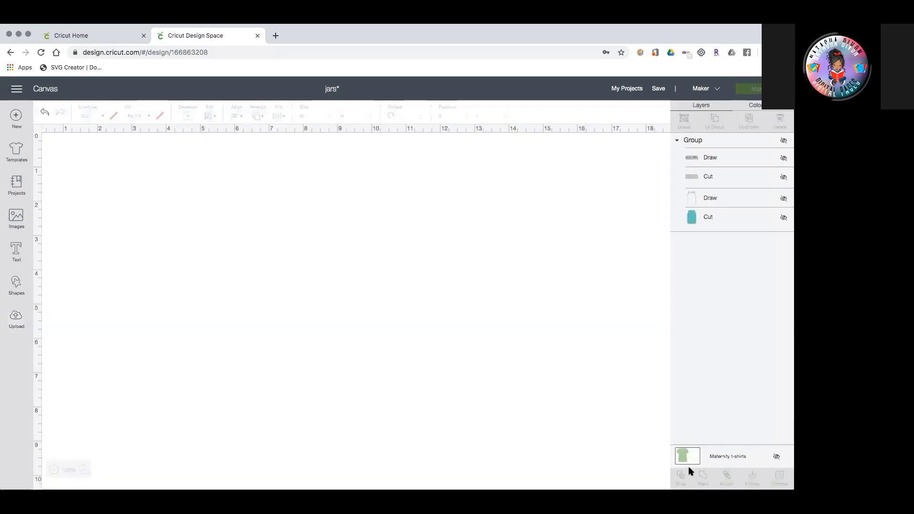